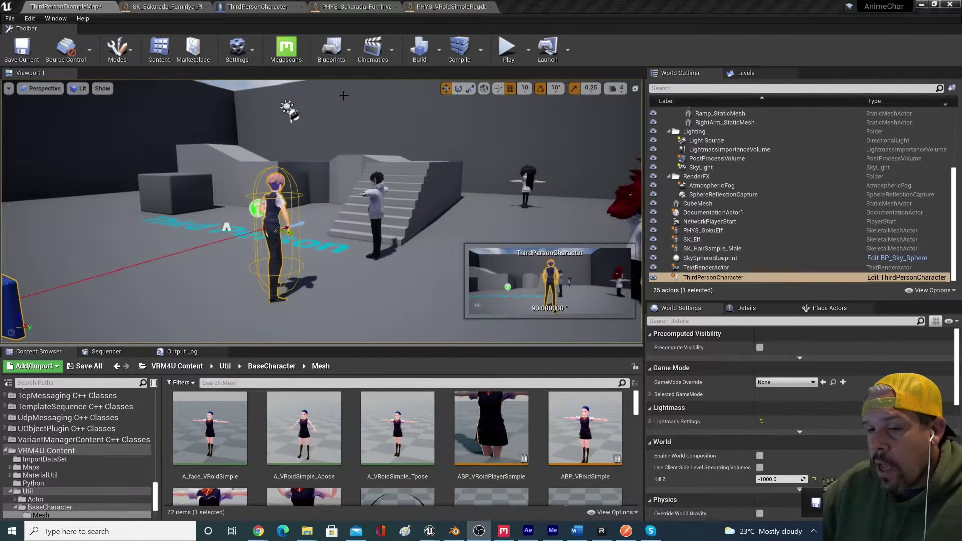
Find PHYS_VRoidSimpleRagdoll in the VRM4U content and drag it into the level near the stairs
{"action": "left_click", "coordinate": [46, 450]}
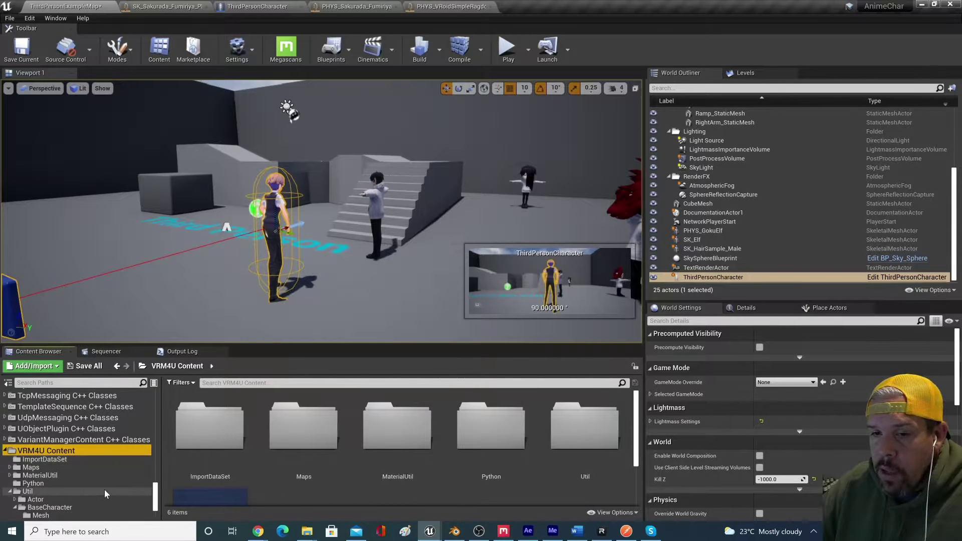
{"action": "scroll", "coordinate": [105, 493], "scroll_direction": "down", "scroll_amount": 3}
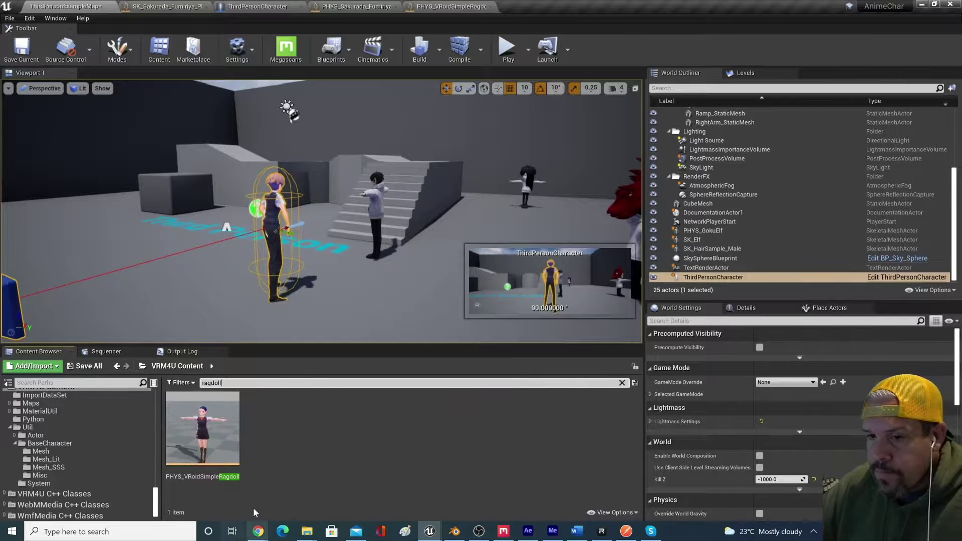
{"action": "left_click", "coordinate": [229, 460]}
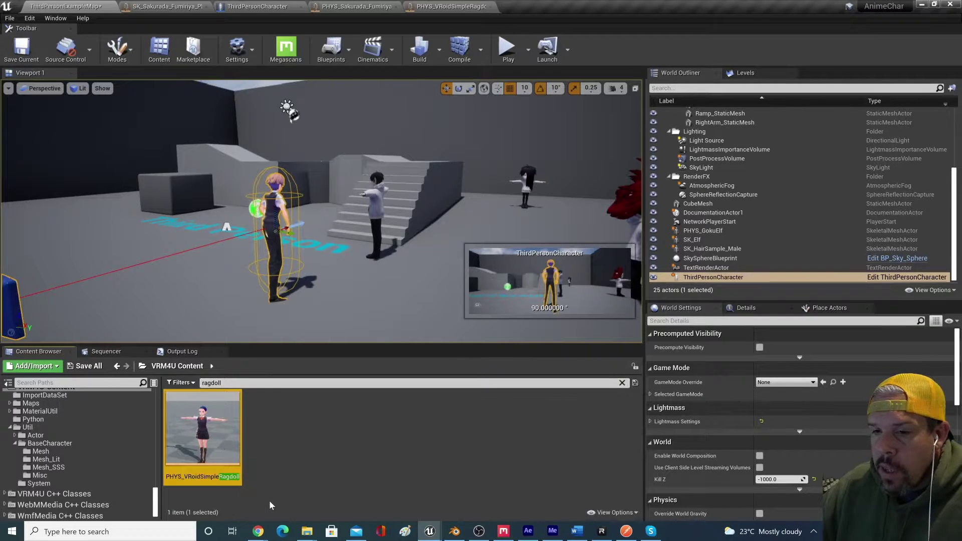
{"action": "left_click_drag", "start_coordinate": [229, 459], "coordinate": [406, 287]}
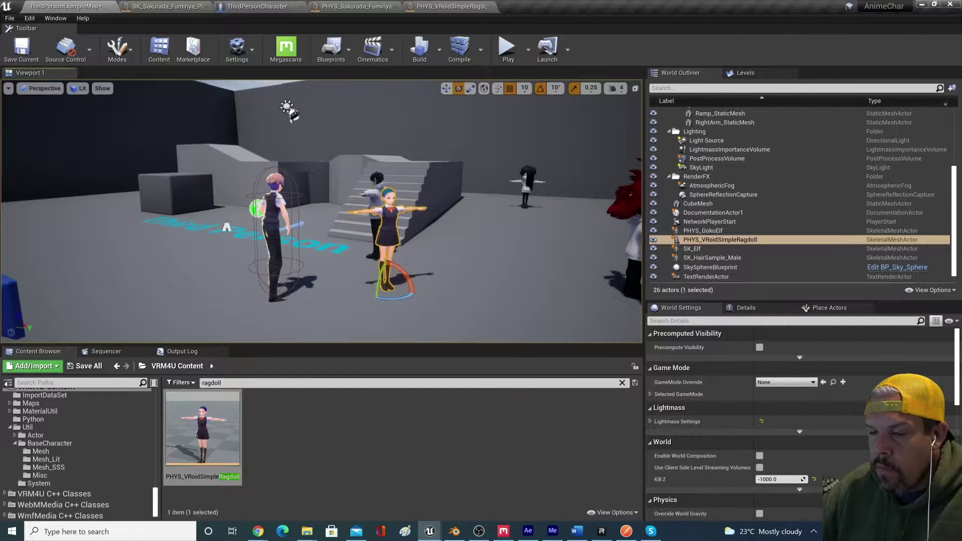
Move the ragdoll character to stand just behind the ThirdPersonCharacter
{"action": "left_click", "coordinate": [315, 289]}
{"action": "left_click", "coordinate": [388, 255]}
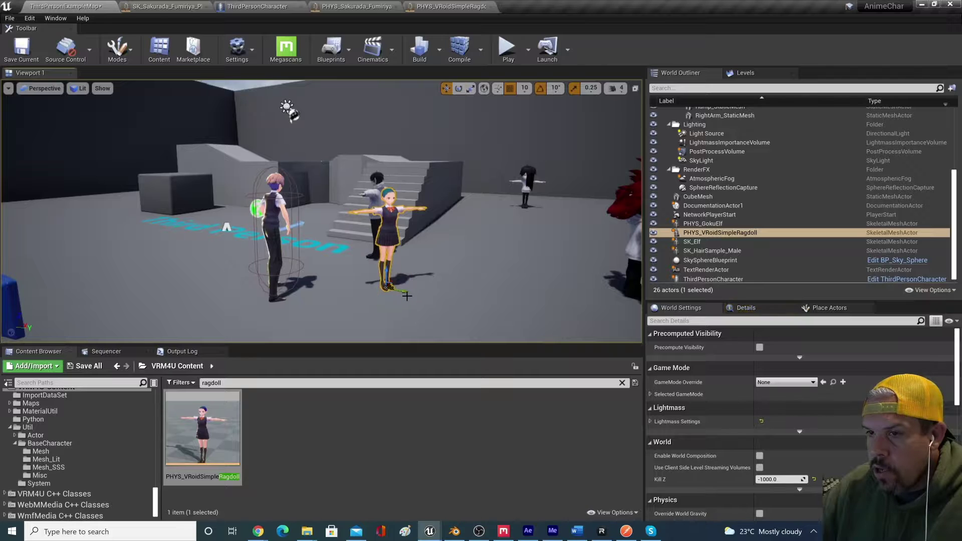
{"action": "left_click_drag", "start_coordinate": [407, 295], "coordinate": [304, 246]}
Play-test to watch the ragdoll collapse, then delete the test ragdoll character
{"action": "key", "text": "e"}
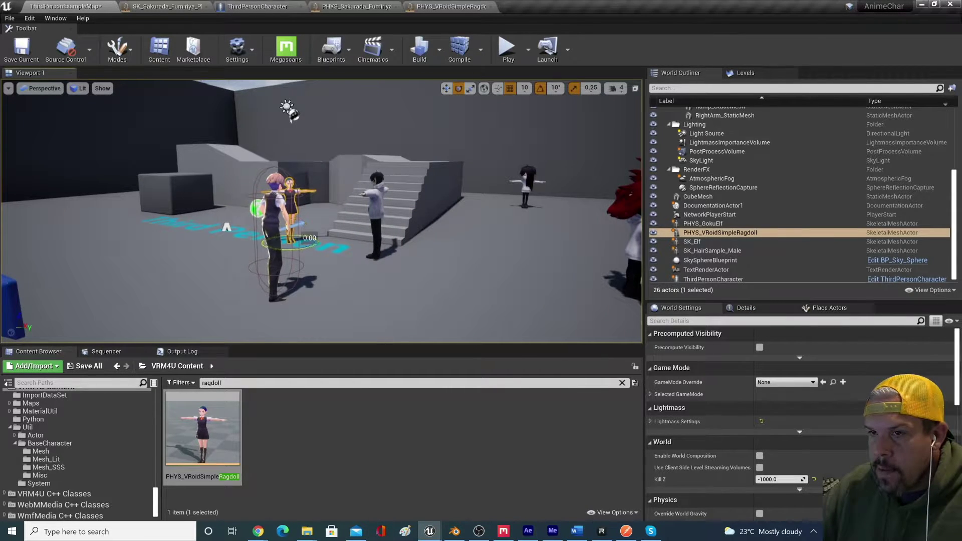
{"action": "left_click", "coordinate": [506, 47]}
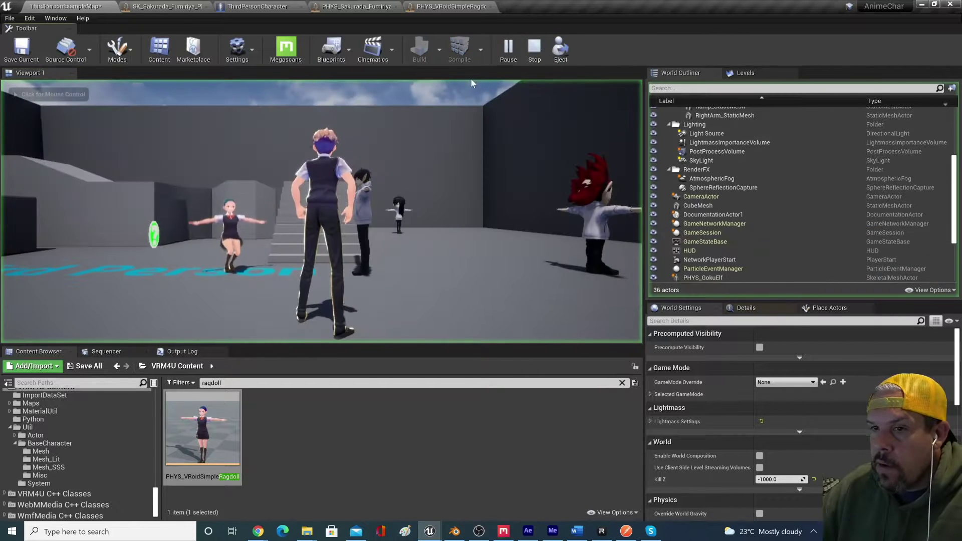
{"action": "left_click", "coordinate": [274, 275]}
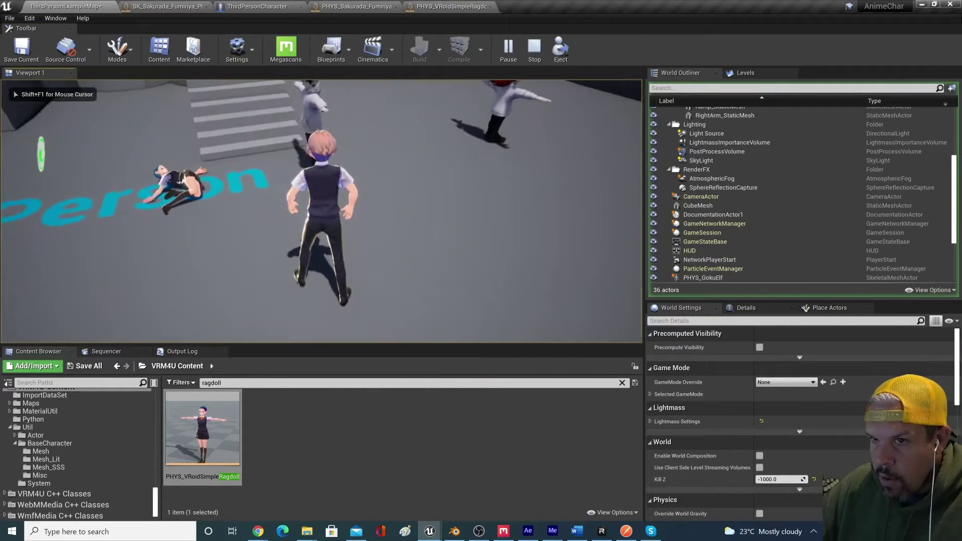
{"action": "key", "text": "Escape"}
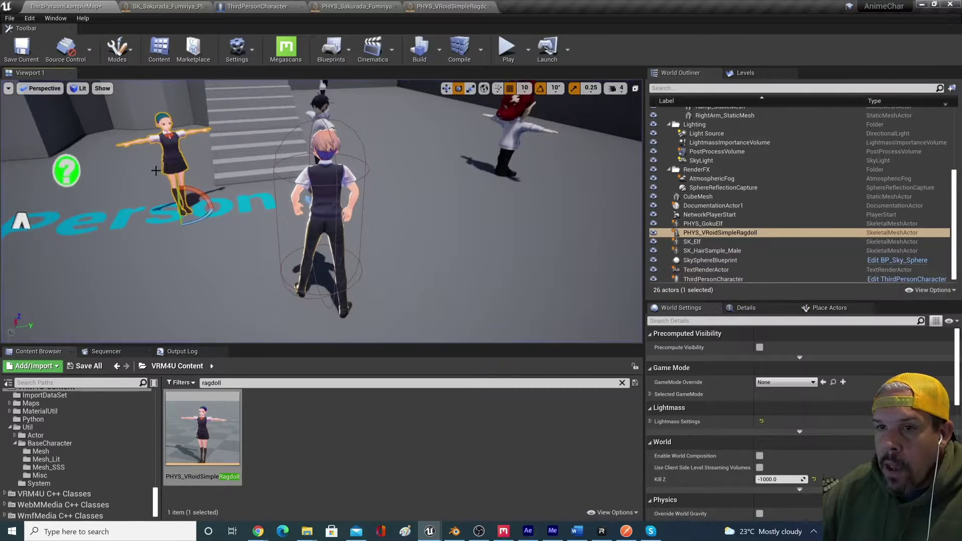
{"action": "key", "text": "Delete"}
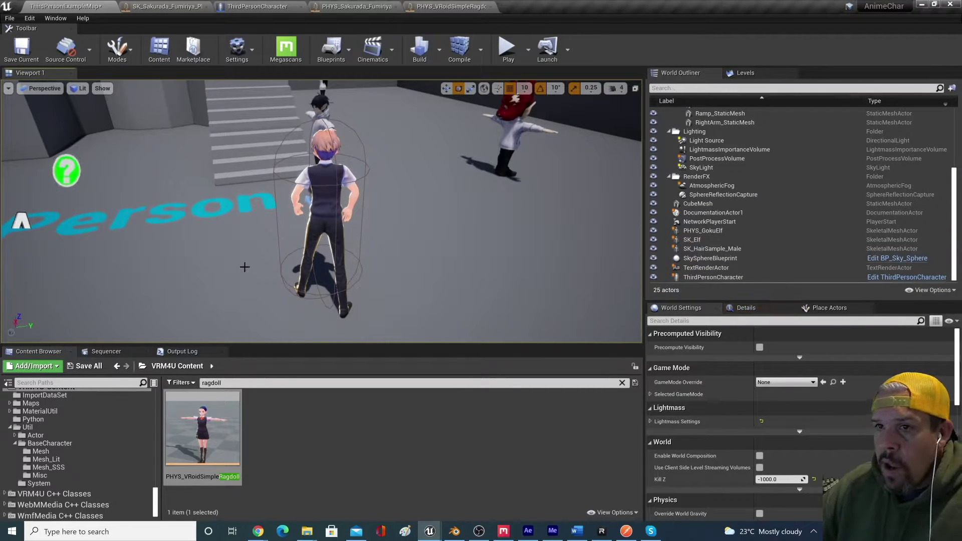
Open the ThirdPersonCharacter blueprint and find the Mesh's physics settings
{"action": "left_click", "coordinate": [307, 187]}
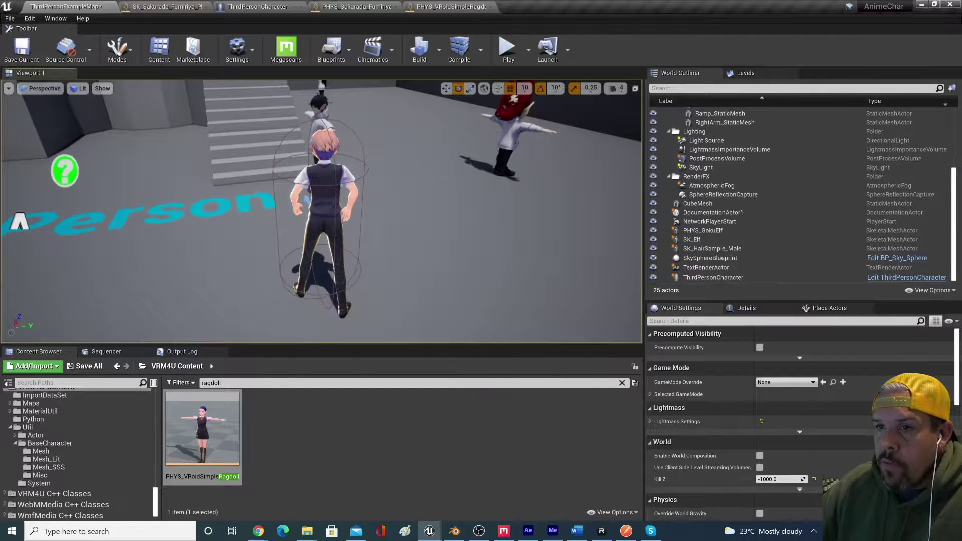
{"action": "left_click", "coordinate": [894, 279]}
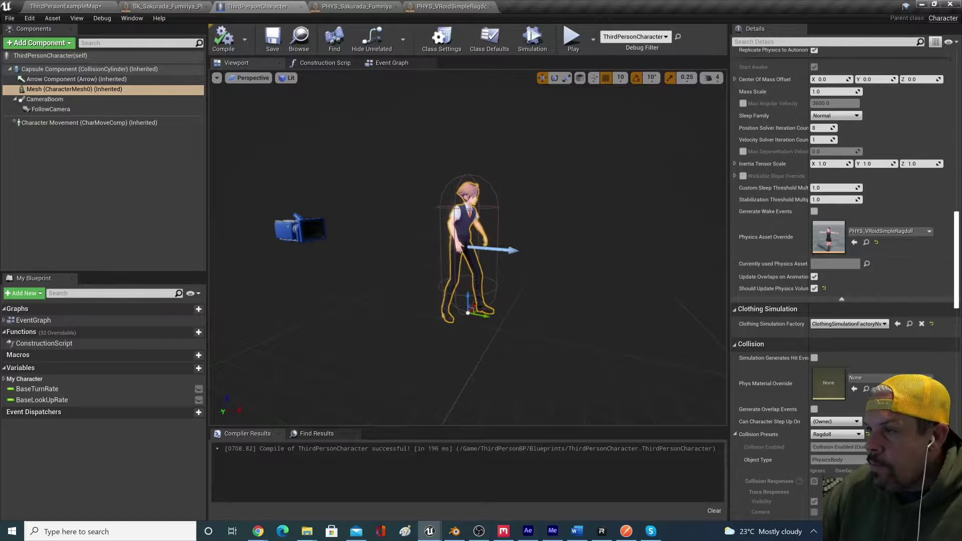
{"action": "mouse_move", "coordinate": [958, 276]}
{"action": "left_mouse_down"}
{"action": "mouse_move", "coordinate": [951, 361]}
{"action": "mouse_move", "coordinate": [947, 326]}
{"action": "mouse_move", "coordinate": [950, 418]}
{"action": "mouse_move", "coordinate": [952, 269]}
{"action": "left_mouse_up"}
{"action": "scroll", "coordinate": [780, 190], "scroll_direction": "up", "scroll_amount": 4}
{"action": "scroll", "coordinate": [796, 198], "scroll_direction": "down", "scroll_amount": 2}
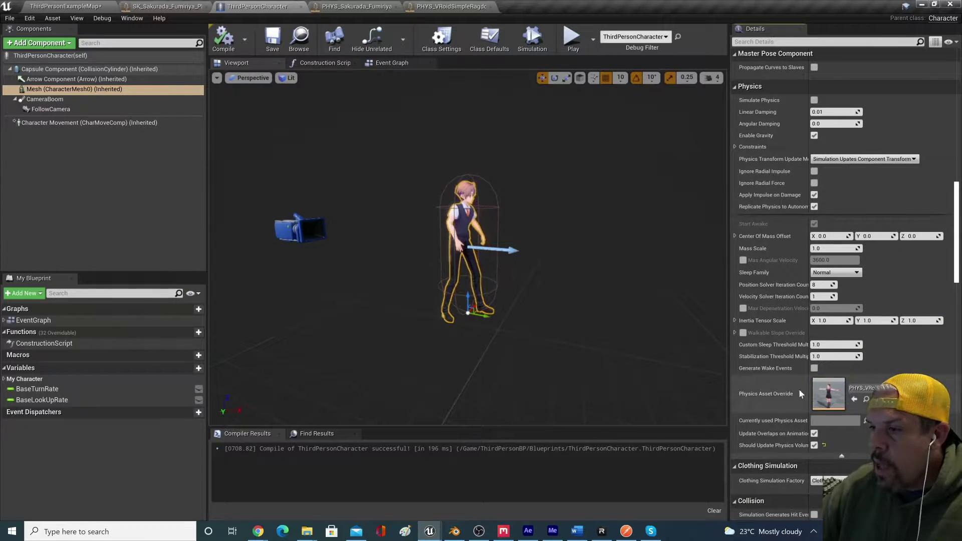
{"action": "scroll", "coordinate": [804, 201], "scroll_direction": "down", "scroll_amount": 2}
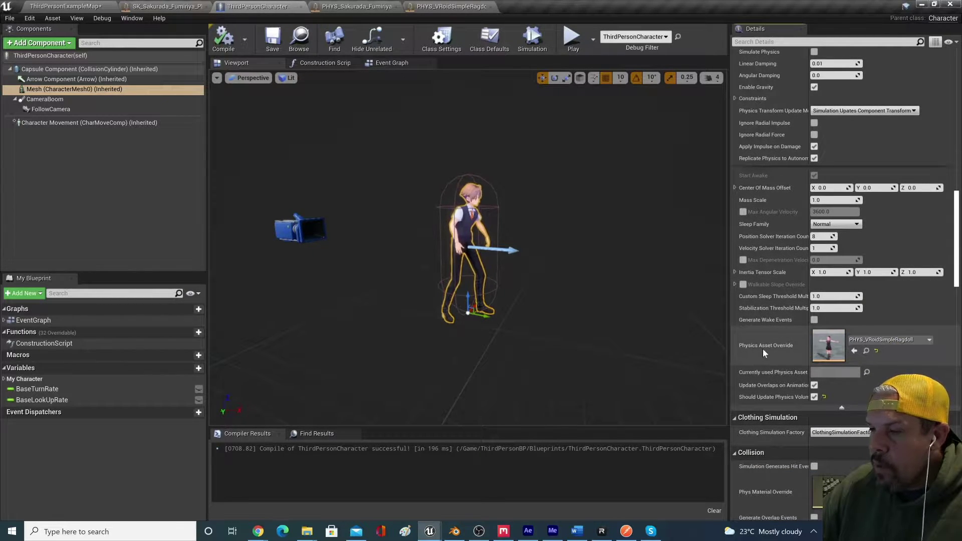
Set Physics Asset Override to PHYS_VRoidSimpleRagdoll, then compile and save the blueprint
{"action": "left_click", "coordinate": [891, 342]}
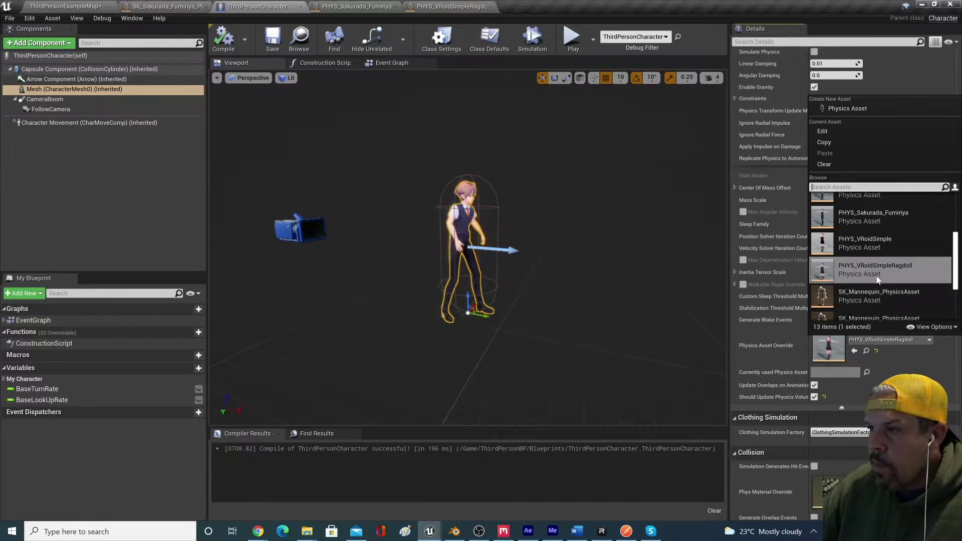
{"action": "type", "text": "ragdoll"}
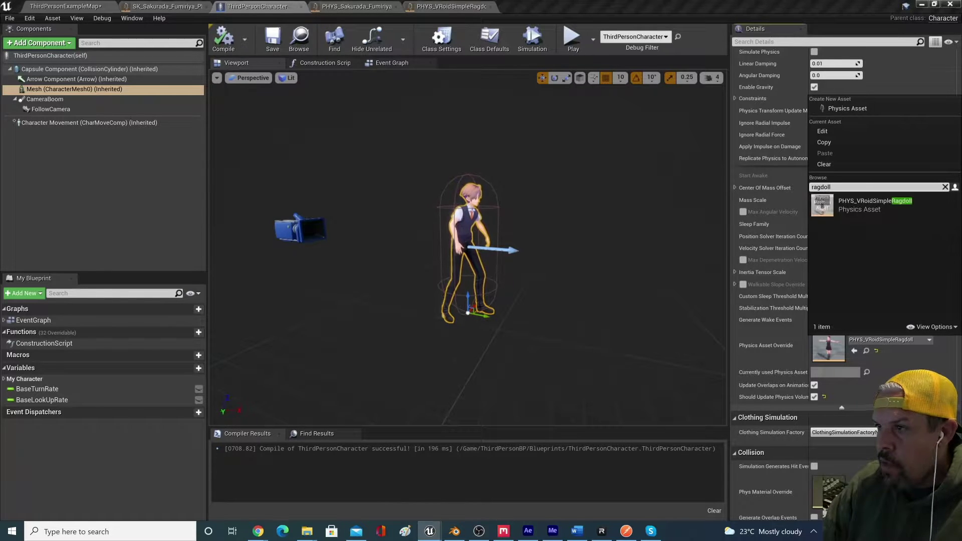
{"action": "left_click", "coordinate": [855, 204]}
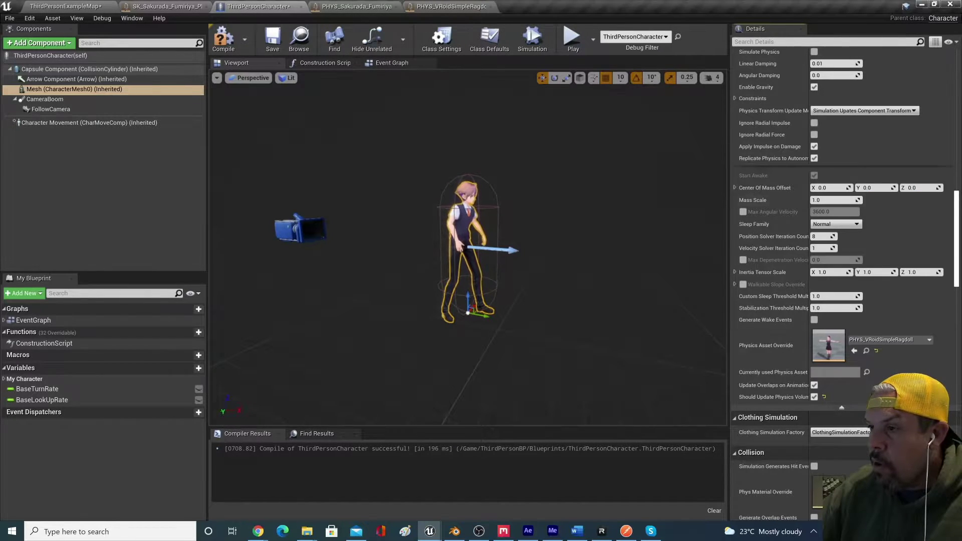
{"action": "left_click", "coordinate": [272, 40]}
{"action": "left_click", "coordinate": [65, 6]}
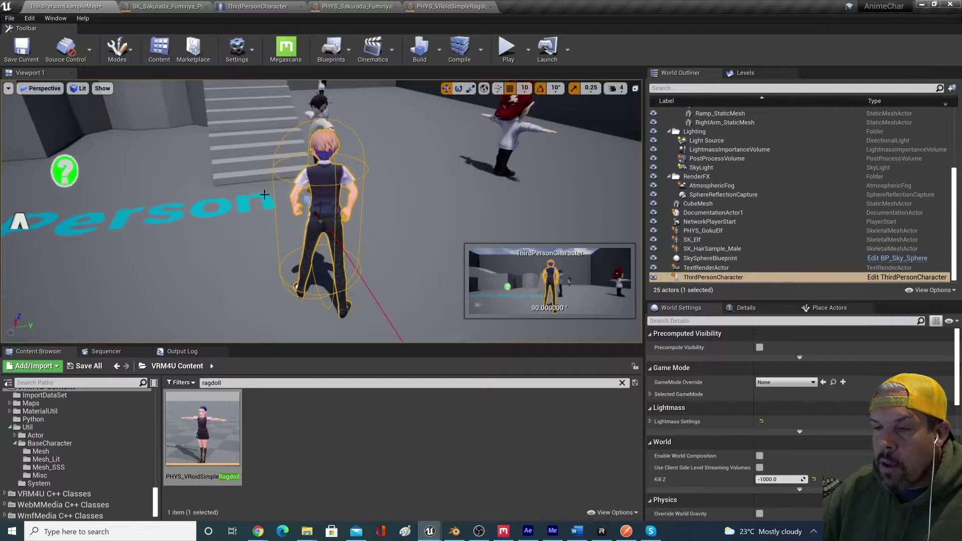
In the ThirdPersonCharacter Event Graph, break Set Physics Asset's exec and Mesh target wires
{"action": "left_click", "coordinate": [911, 282]}
{"action": "left_click", "coordinate": [383, 62]}
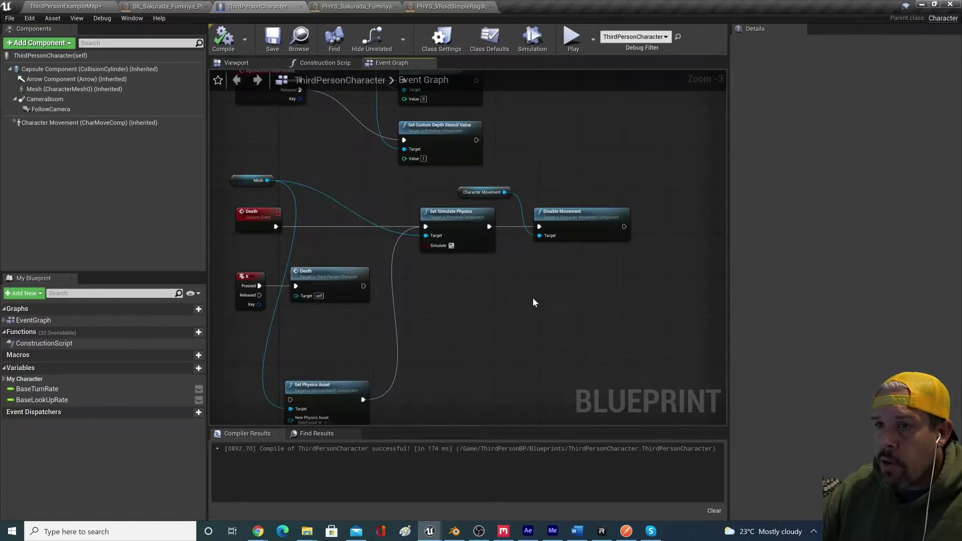
{"action": "scroll", "coordinate": [491, 282], "scroll_direction": "down", "scroll_amount": 4}
{"action": "scroll", "coordinate": [483, 302], "scroll_direction": "up", "scroll_amount": 4}
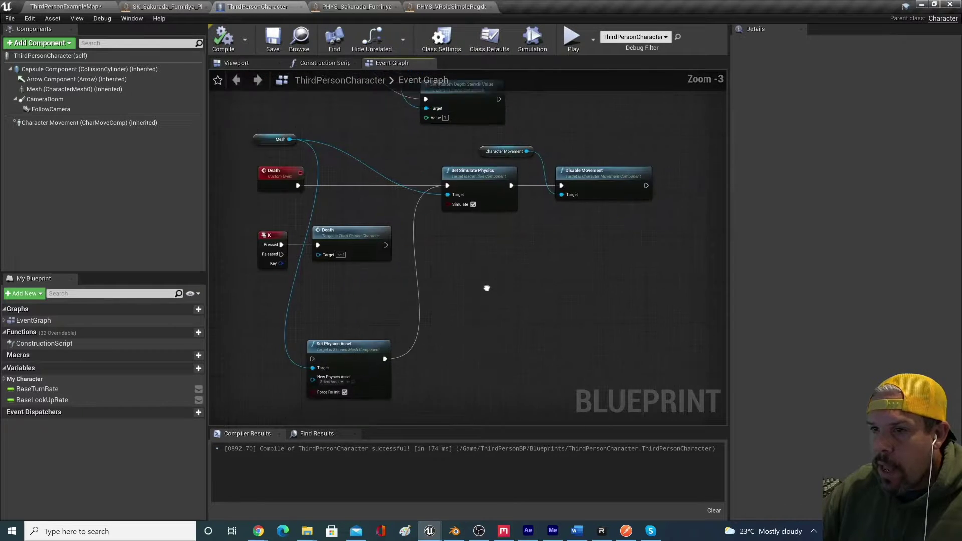
{"action": "scroll", "coordinate": [500, 283], "scroll_direction": "up", "scroll_amount": 1}
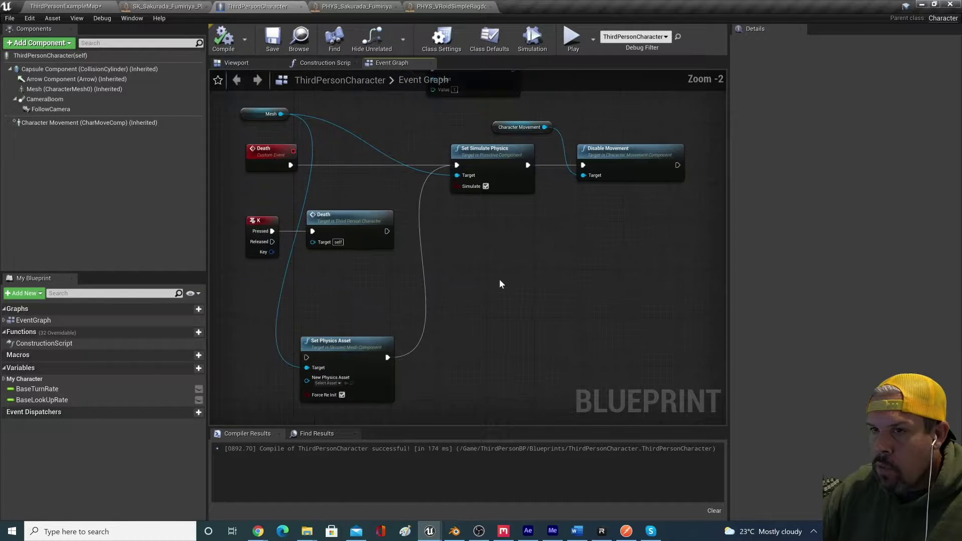
{"action": "left_click", "coordinate": [393, 357], "text": "alt"}
{"action": "left_click", "coordinate": [307, 368], "text": "alt"}
Move the three Set Simulate Physics chain nodes left beside the Death custom event
{"action": "left_click_drag", "start_coordinate": [591, 124], "coordinate": [507, 224]}
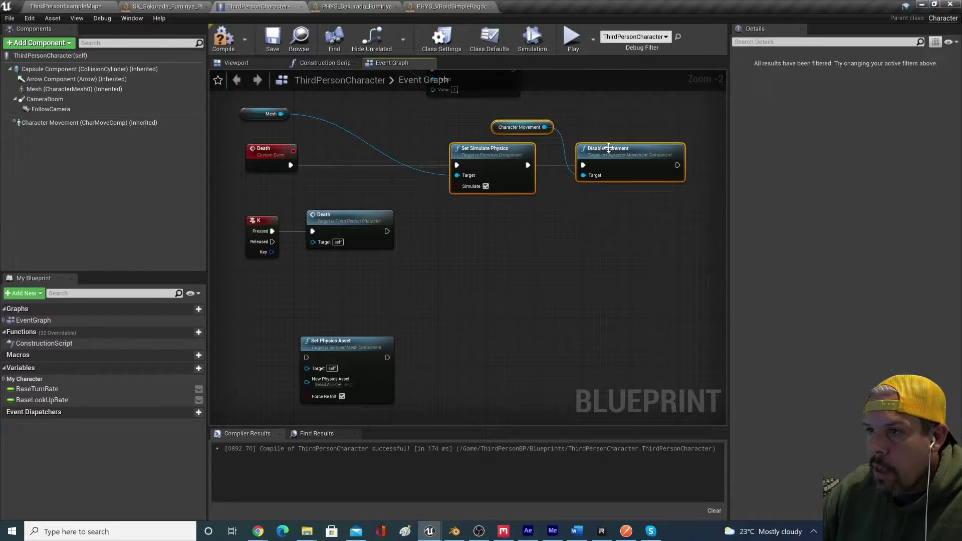
{"action": "left_click_drag", "start_coordinate": [617, 154], "coordinate": [491, 154]}
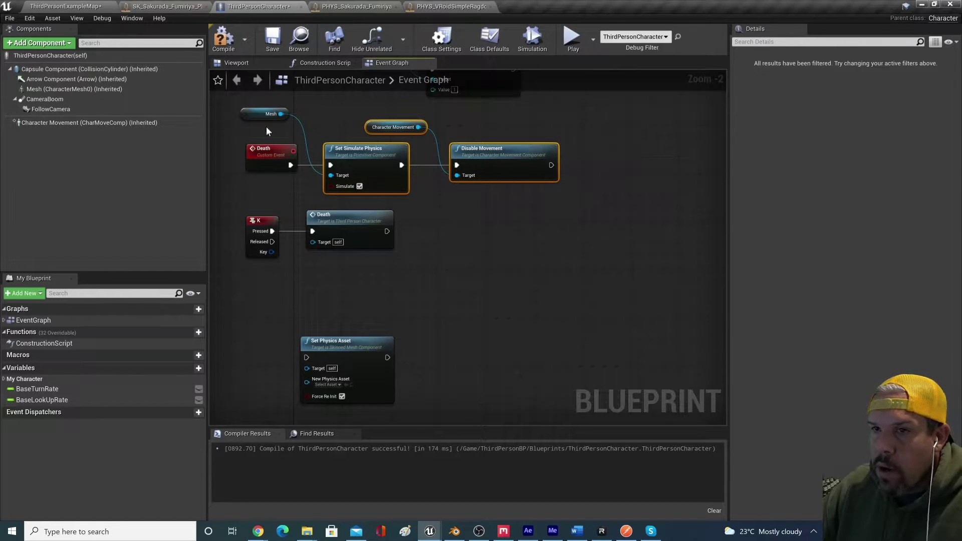
{"action": "left_click", "coordinate": [240, 150]}
{"action": "left_click", "coordinate": [262, 149]}
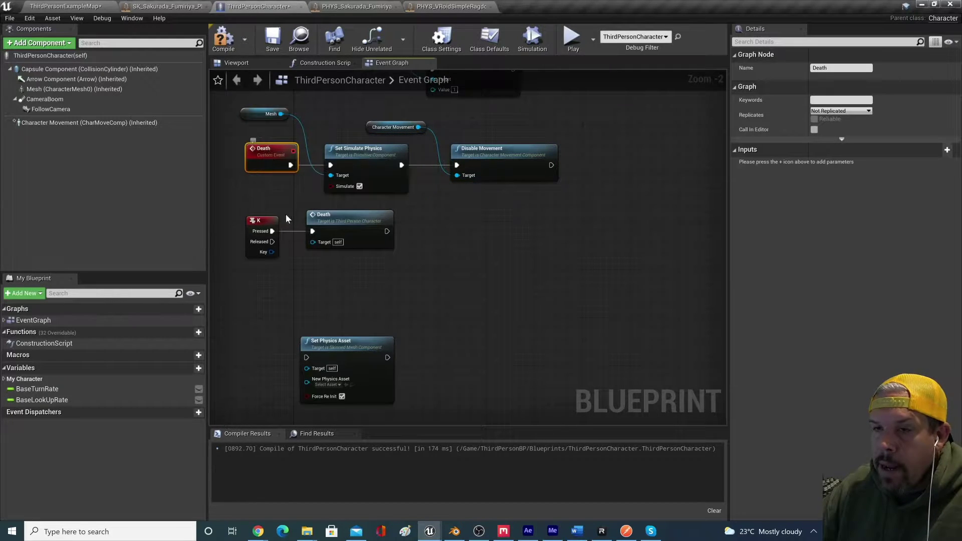
{"action": "right_click", "coordinate": [240, 194]}
{"action": "type", "text": "custom "}
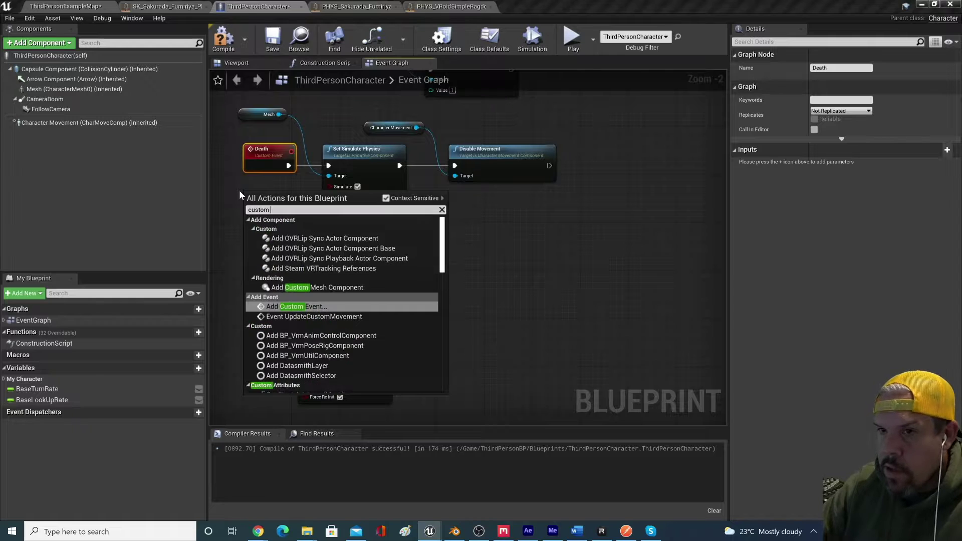
{"action": "type", "text": "eve"}
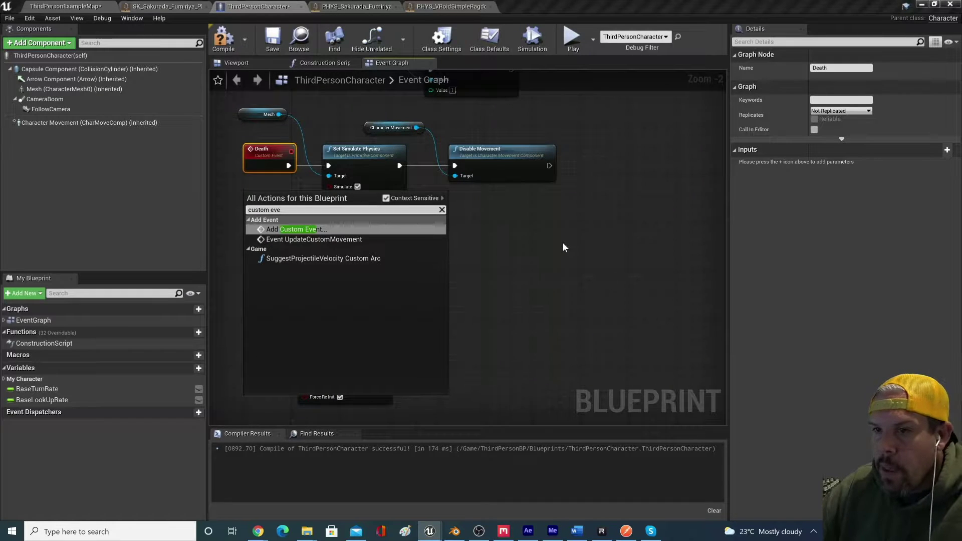
{"action": "left_click", "coordinate": [563, 247]}
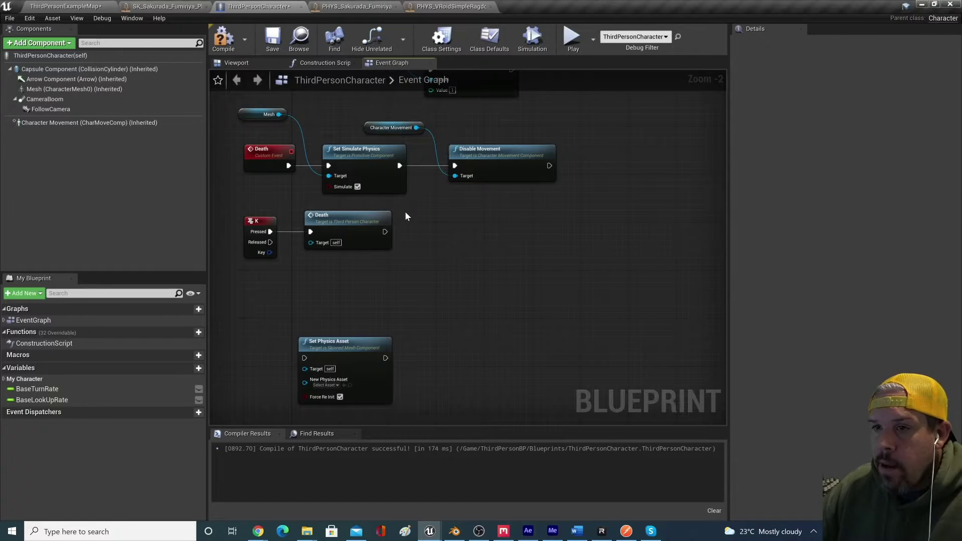
Check the K key and Death call nodes, then save the Blueprint
{"action": "left_click_drag", "start_coordinate": [401, 212], "coordinate": [254, 266]}
{"action": "left_click", "coordinate": [248, 258]}
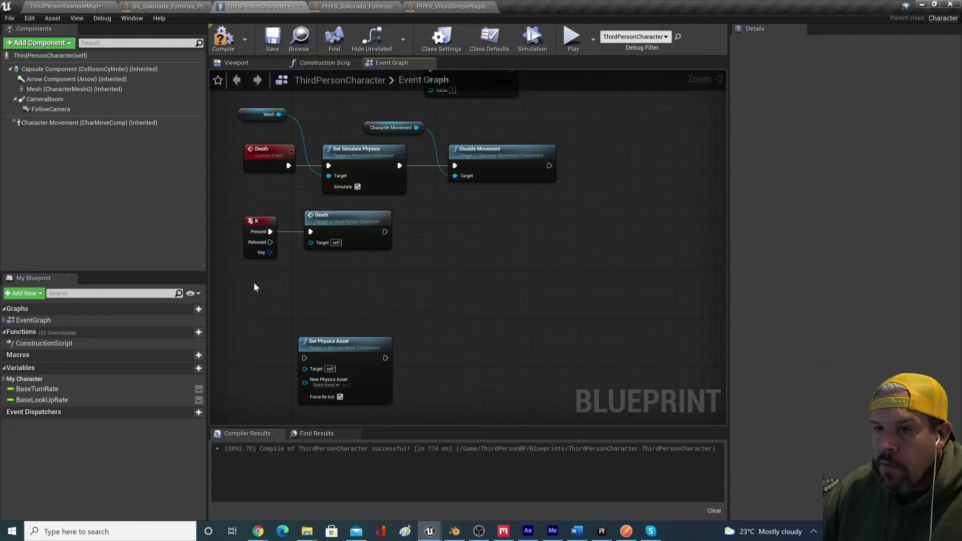
{"action": "right_click", "coordinate": [254, 282]}
{"action": "left_click", "coordinate": [232, 284]}
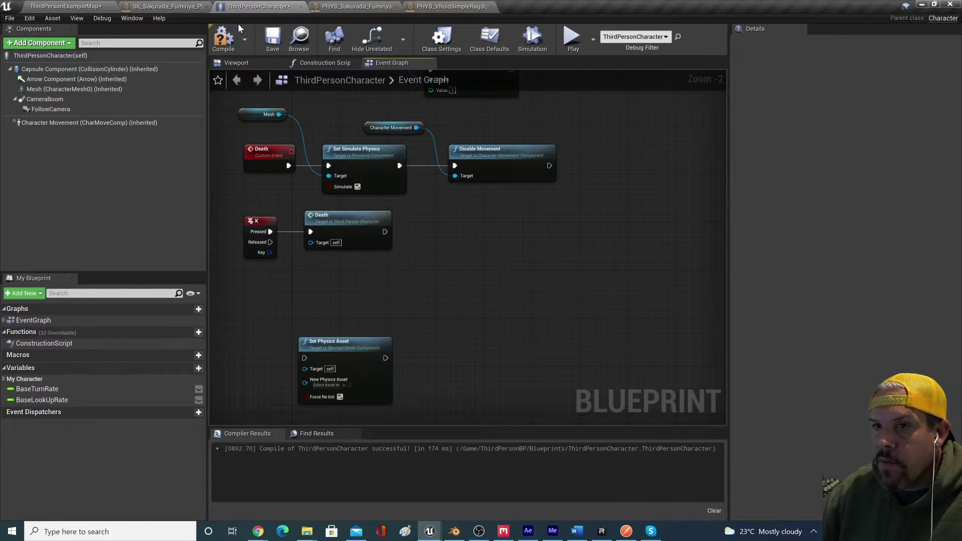
{"action": "left_click", "coordinate": [272, 37]}
Save, play-test the level to see the character collapse into ragdoll, then stop
{"action": "left_click", "coordinate": [90, 6]}
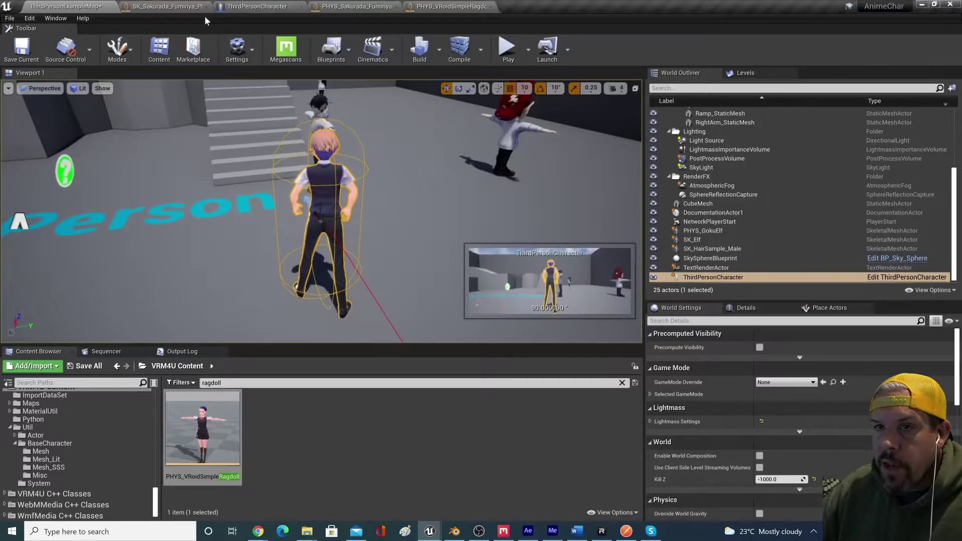
{"action": "left_click", "coordinate": [506, 47]}
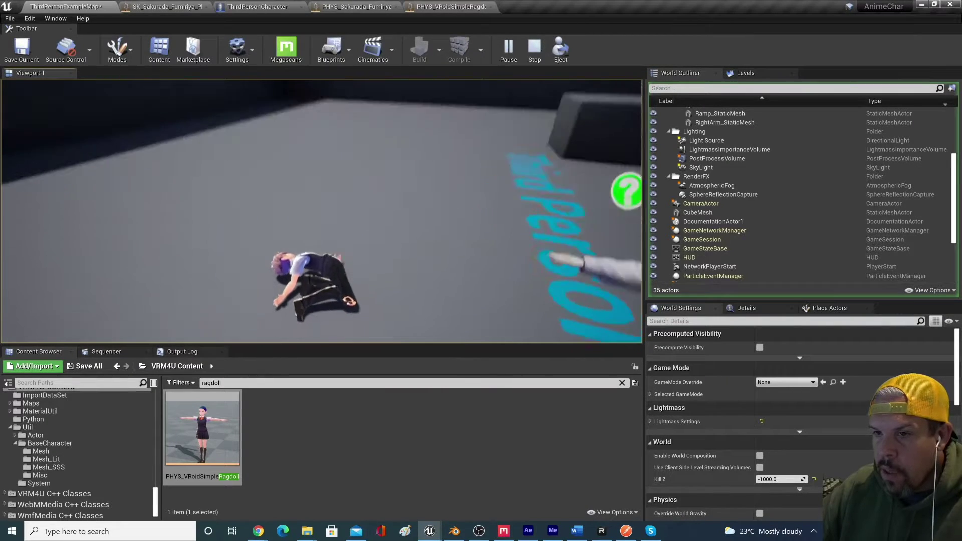
{"action": "key", "text": "Escape"}
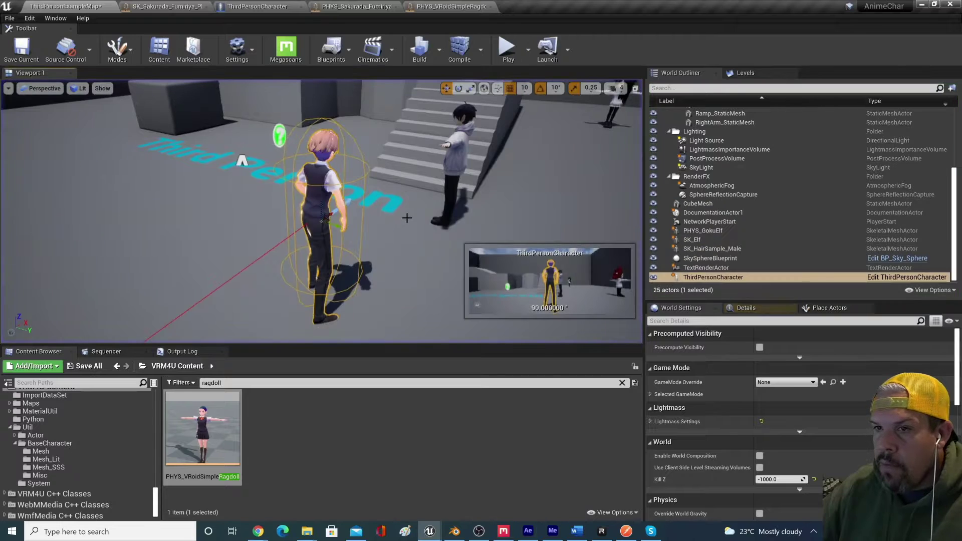
{"action": "mouse_move", "coordinate": [372, 185]}
{"action": "right_mouse_down"}
{"action": "mouse_move", "coordinate": [341, 189]}
{"action": "mouse_move", "coordinate": [369, 177]}
{"action": "right_mouse_up"}
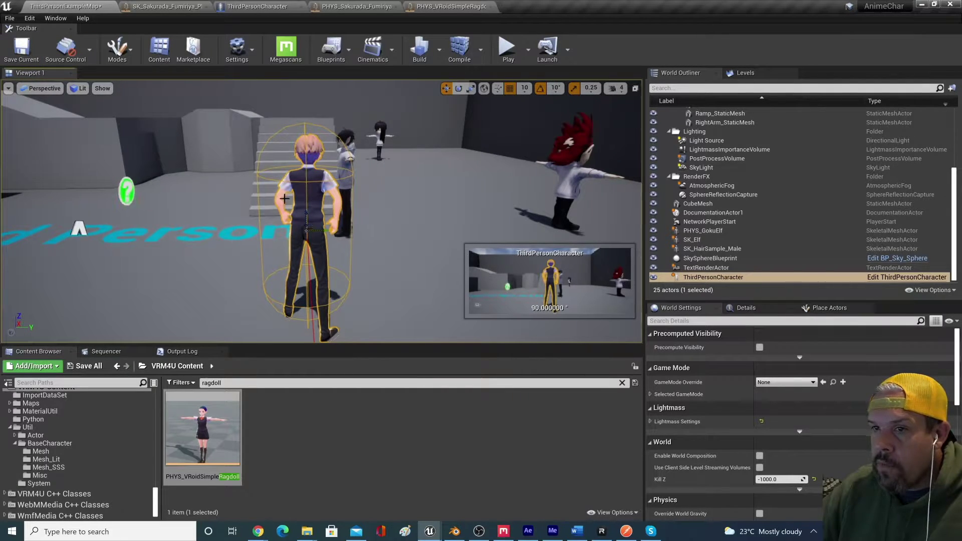
{"action": "left_click_drag", "start_coordinate": [155, 511], "coordinate": [161, 372]}
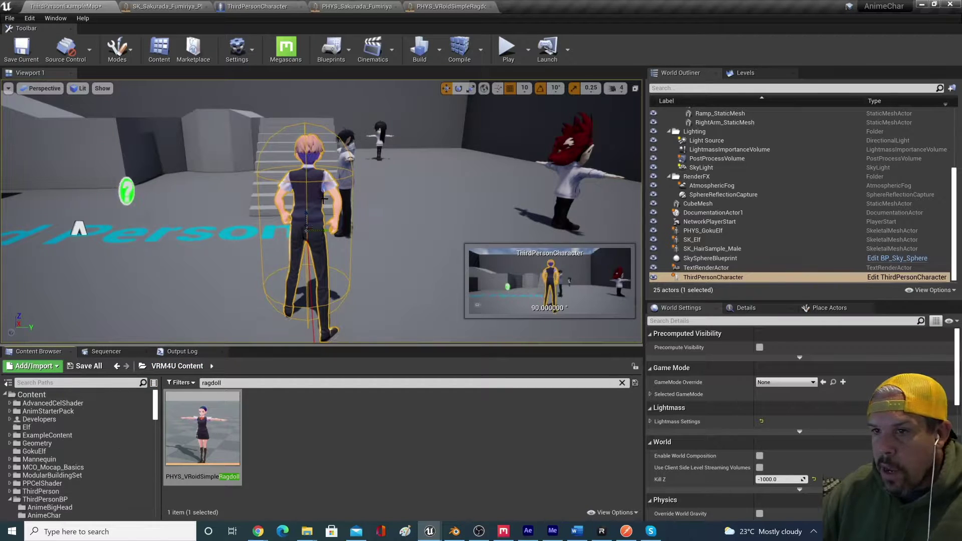
Check the mesh component in the ThirdPersonCharacter Blueprint's viewport
{"action": "left_click", "coordinate": [883, 278]}
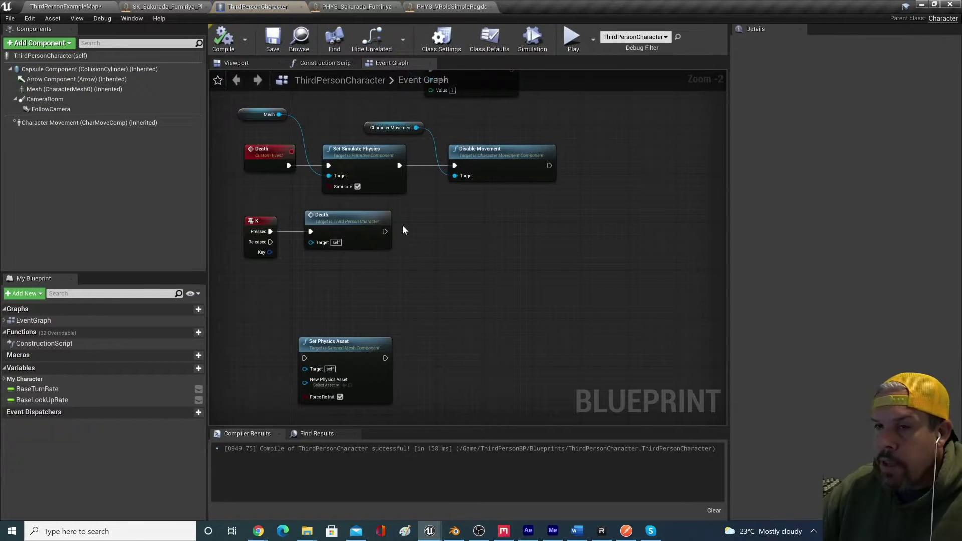
{"action": "left_click", "coordinate": [244, 65]}
{"action": "left_click", "coordinate": [483, 271]}
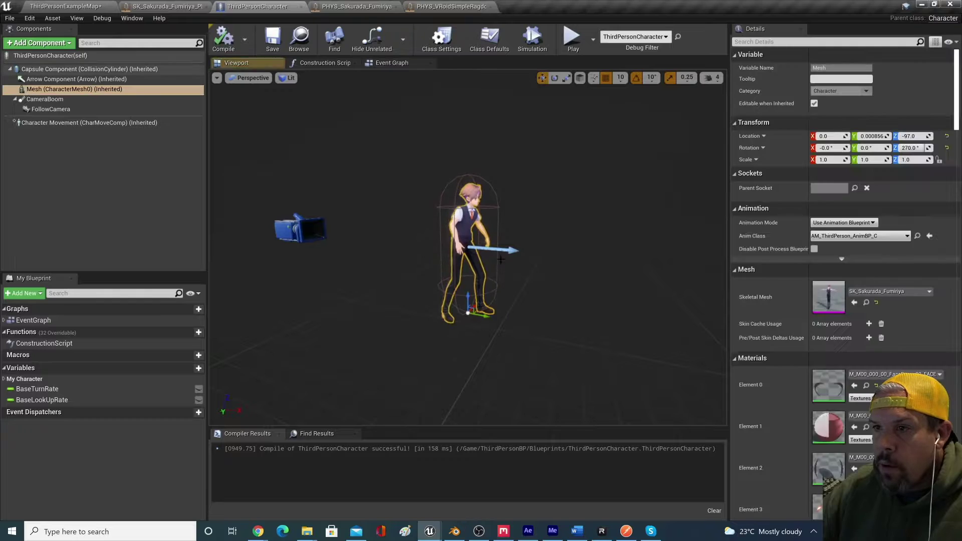
{"action": "key", "text": "ctrl+Tab"}
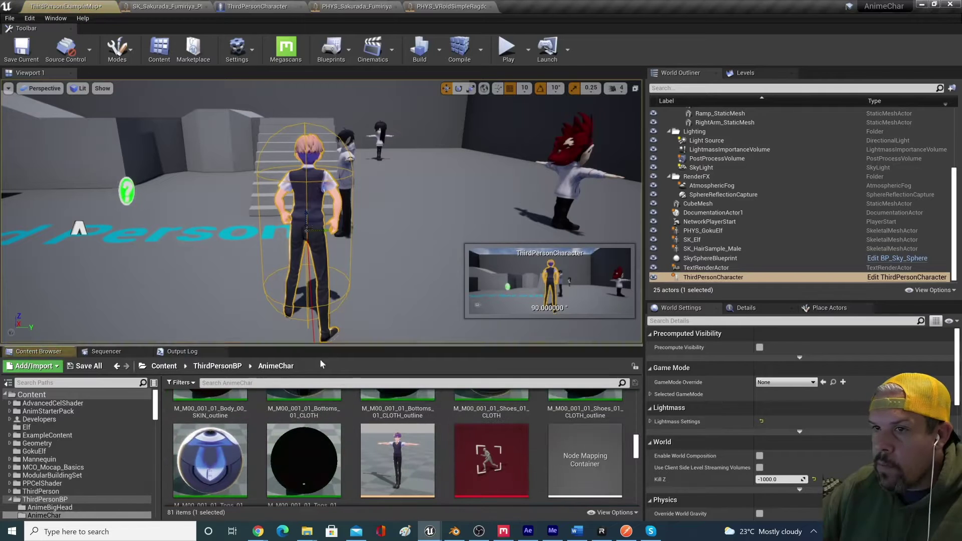
Force-delete SK_Sakurada_Fumiriya_Physics from the AnimeChar folder
{"action": "scroll", "coordinate": [422, 436], "scroll_direction": "down", "scroll_amount": 1}
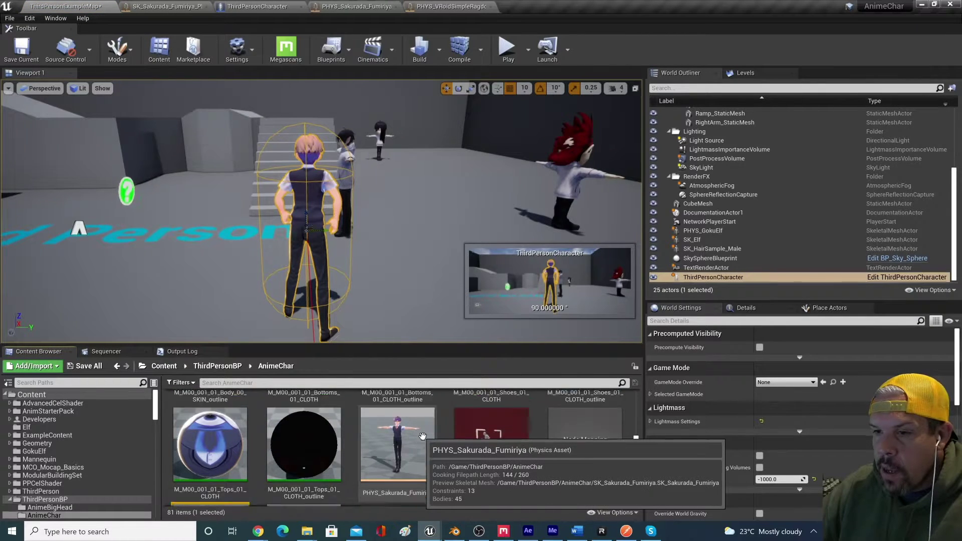
{"action": "scroll", "coordinate": [422, 436], "scroll_direction": "down", "scroll_amount": 1}
{"action": "scroll", "coordinate": [422, 436], "scroll_direction": "up", "scroll_amount": 2}
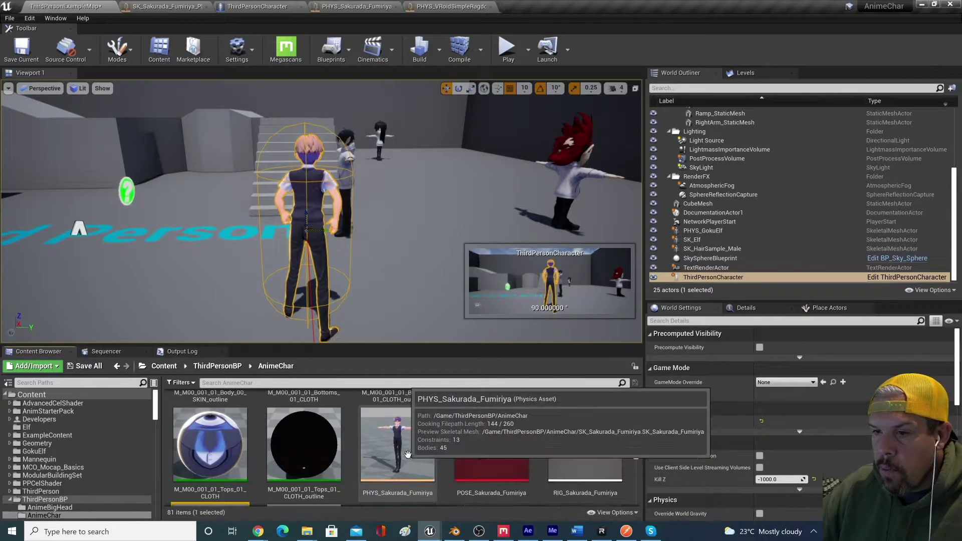
{"action": "left_click", "coordinate": [422, 436]}
{"action": "scroll", "coordinate": [451, 473], "scroll_direction": "down", "scroll_amount": 1}
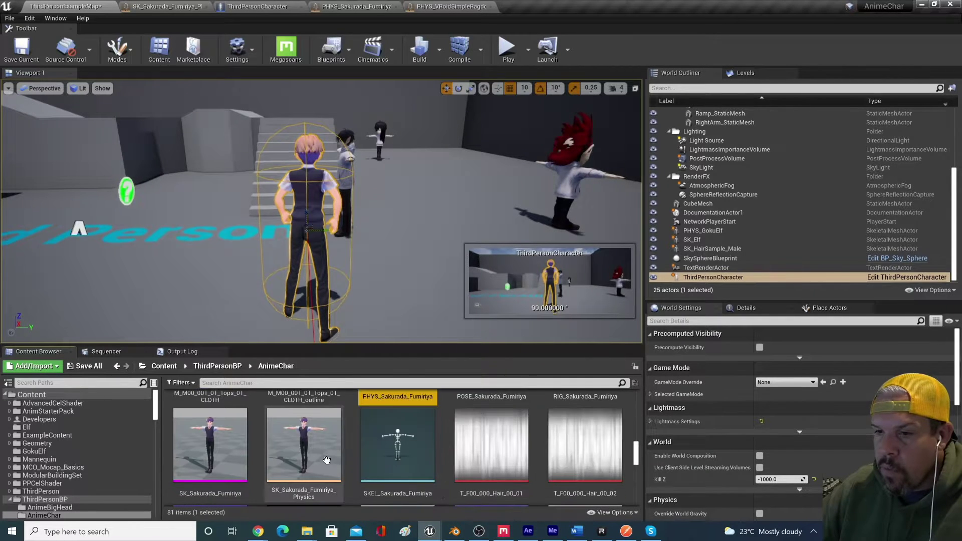
{"action": "left_click", "coordinate": [306, 447]}
{"action": "key", "text": "Delete"}
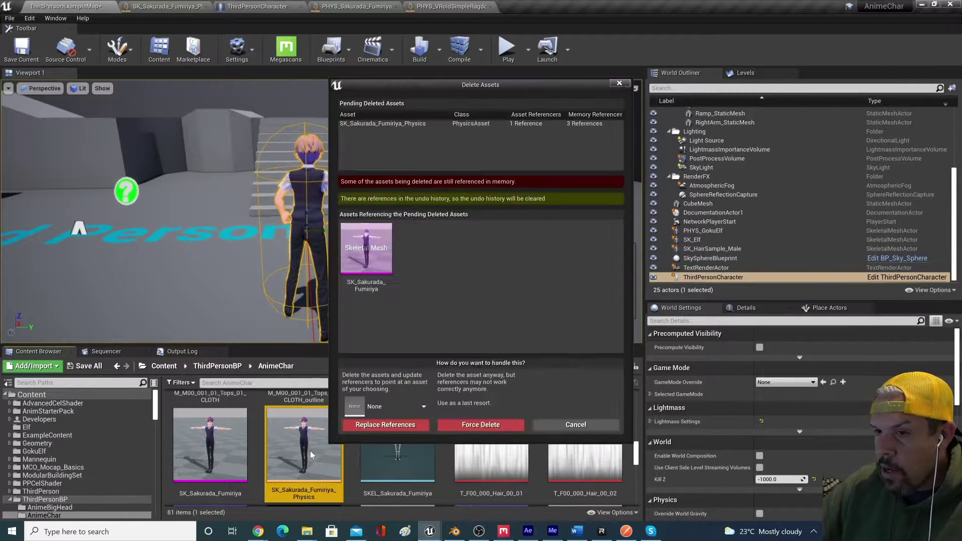
{"action": "left_click", "coordinate": [478, 423]}
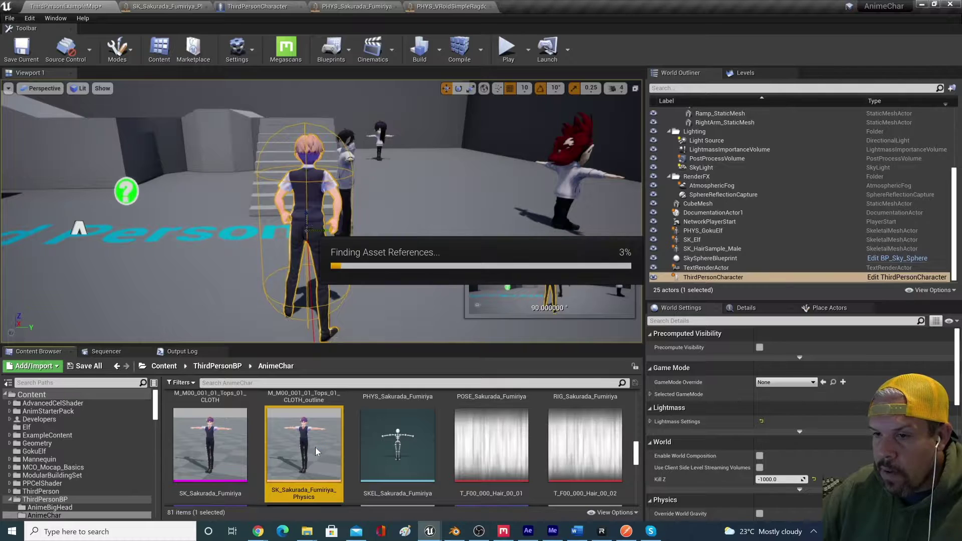
Save the SK_Sakurada_Fumiriya skeletal mesh and reselect PHYS_Sakurada_Fumiriya
{"action": "scroll", "coordinate": [315, 448], "scroll_direction": "up", "scroll_amount": 1}
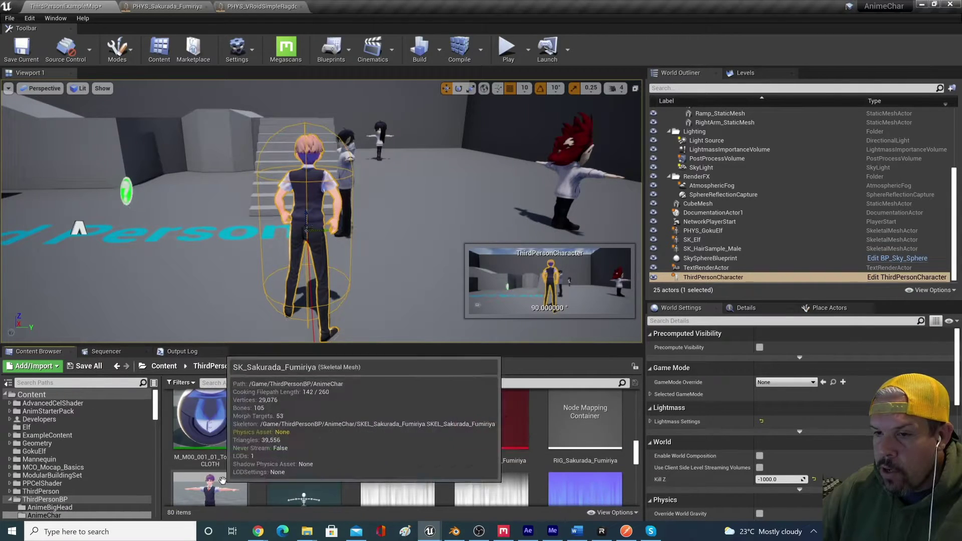
{"action": "left_click", "coordinate": [211, 488]}
{"action": "key", "text": "ctrl+s"}
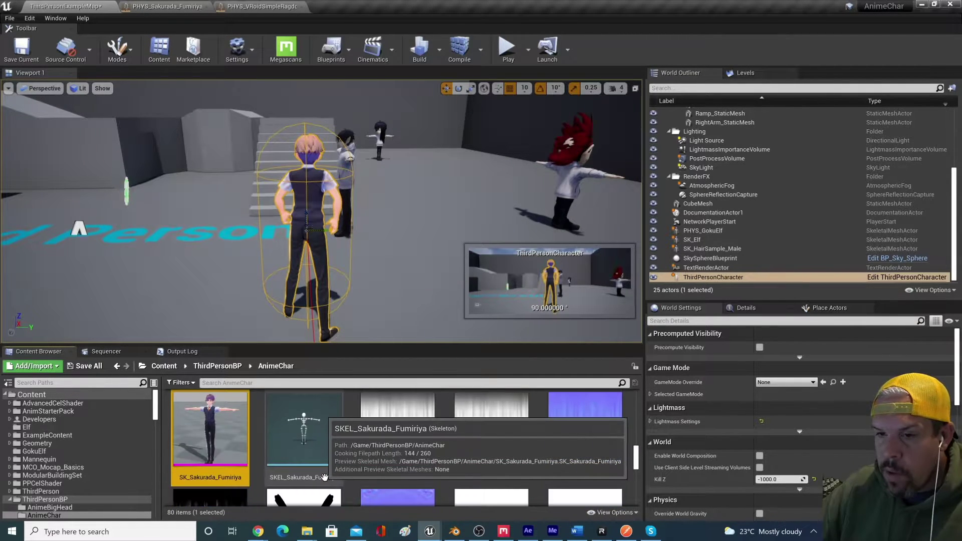
{"action": "scroll", "coordinate": [332, 475], "scroll_direction": "up", "scroll_amount": 1}
{"action": "scroll", "coordinate": [357, 465], "scroll_direction": "down", "scroll_amount": 1}
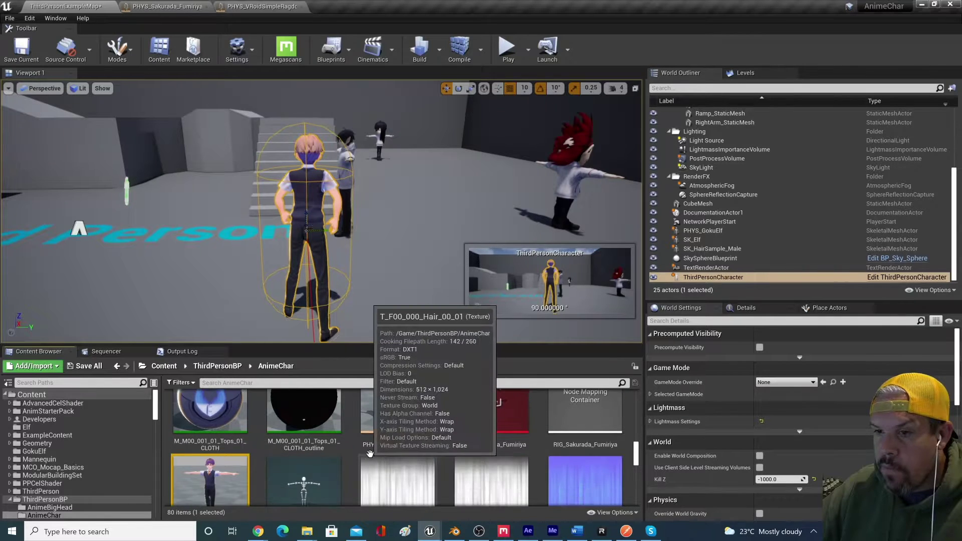
{"action": "left_click", "coordinate": [424, 428]}
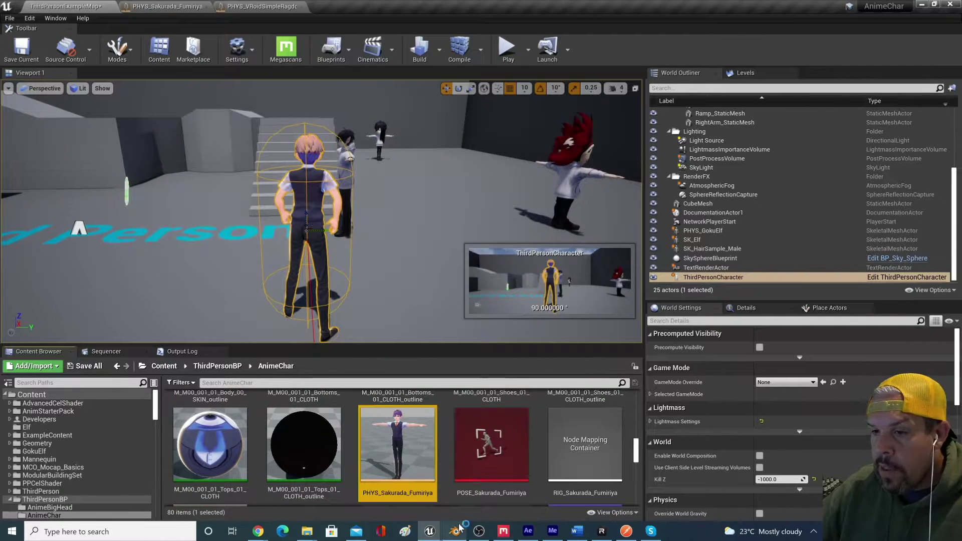
{"action": "scroll", "coordinate": [466, 415], "scroll_direction": "down", "scroll_amount": 1}
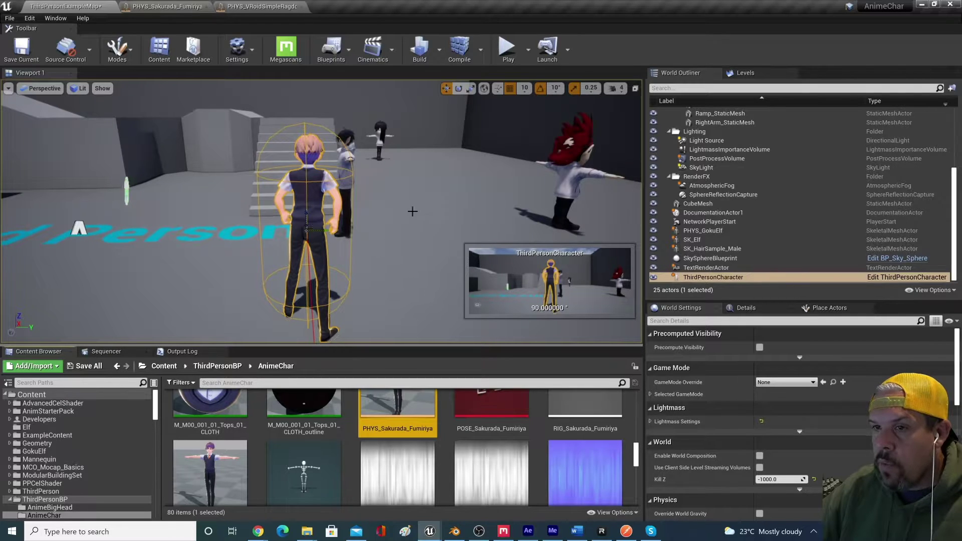
Open the ThirdPersonCharacter Blueprint viewport and select its Mesh component
{"action": "double_click", "coordinate": [218, 483]}
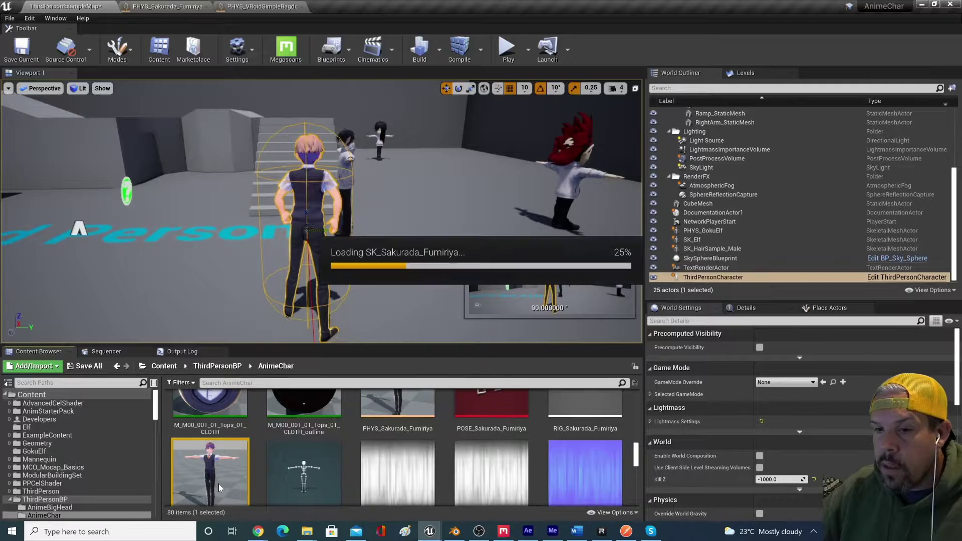
{"action": "left_click", "coordinate": [65, 6]}
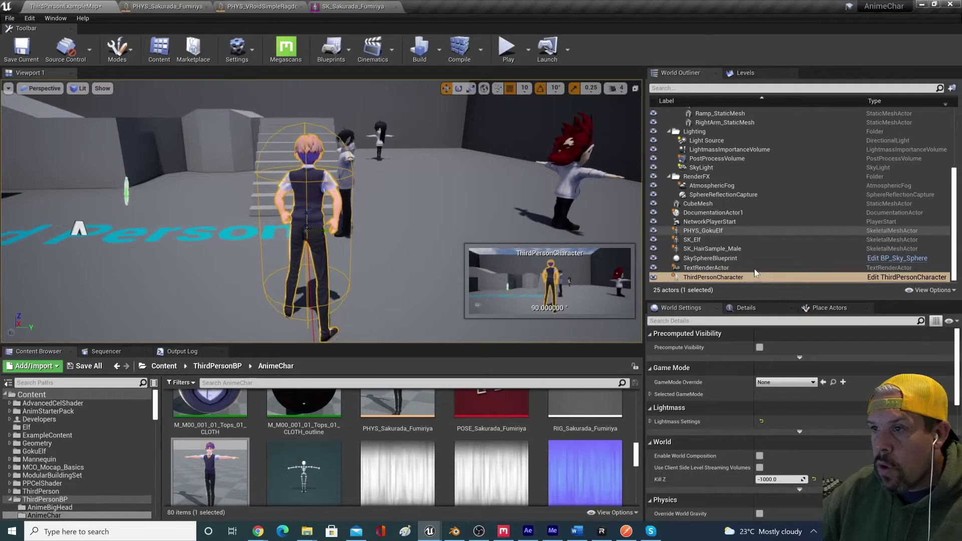
{"action": "key", "text": "ctrl+e"}
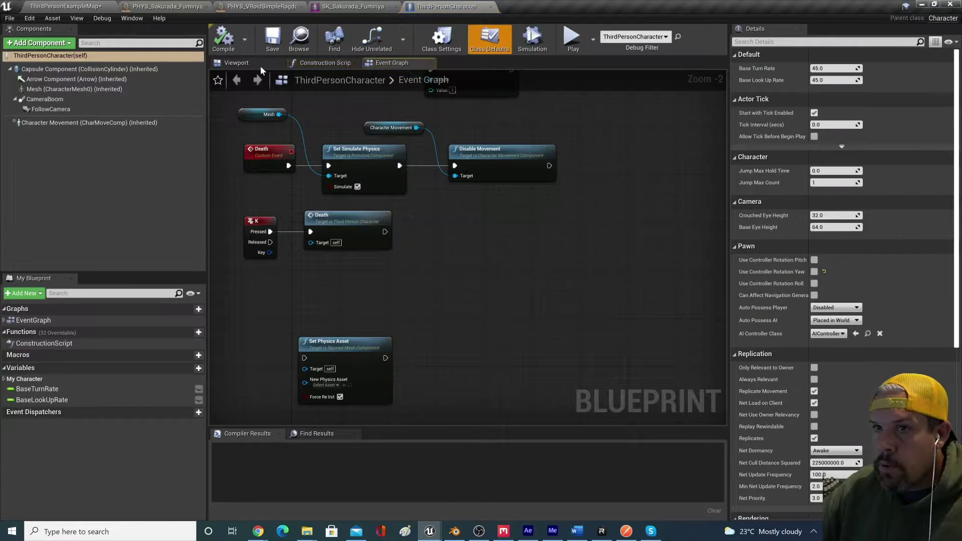
{"action": "left_click", "coordinate": [260, 65]}
{"action": "scroll", "coordinate": [891, 331], "scroll_direction": "down", "scroll_amount": 5}
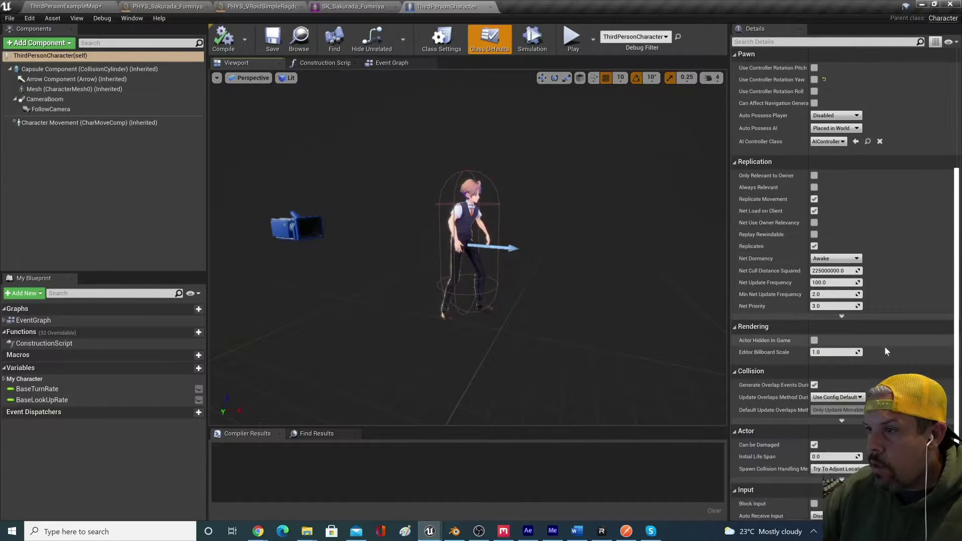
{"action": "scroll", "coordinate": [887, 354], "scroll_direction": "down", "scroll_amount": 2}
{"action": "scroll", "coordinate": [894, 340], "scroll_direction": "up", "scroll_amount": 7}
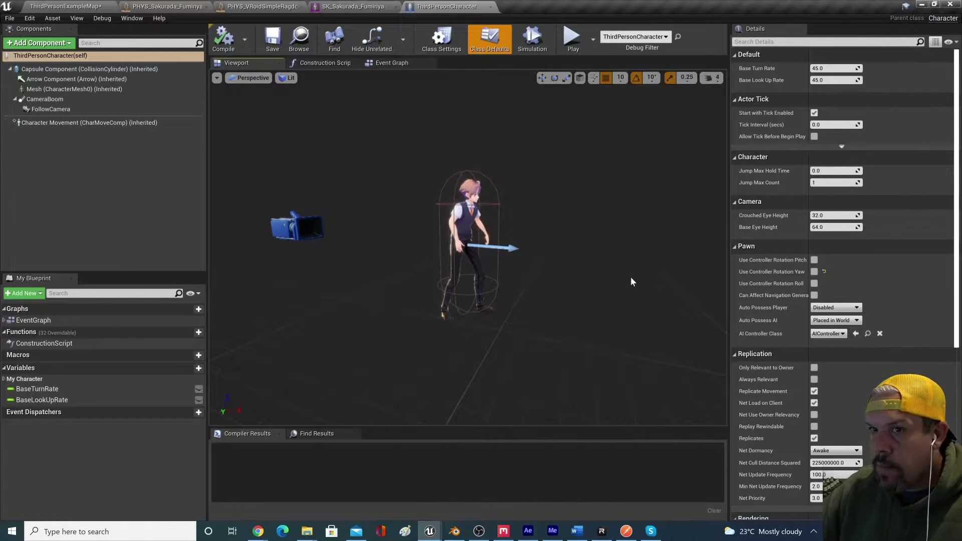
{"action": "left_click", "coordinate": [468, 226]}
Reset the Mesh's Physics Asset Override to None and compile the Blueprint
{"action": "scroll", "coordinate": [849, 278], "scroll_direction": "down", "scroll_amount": 10}
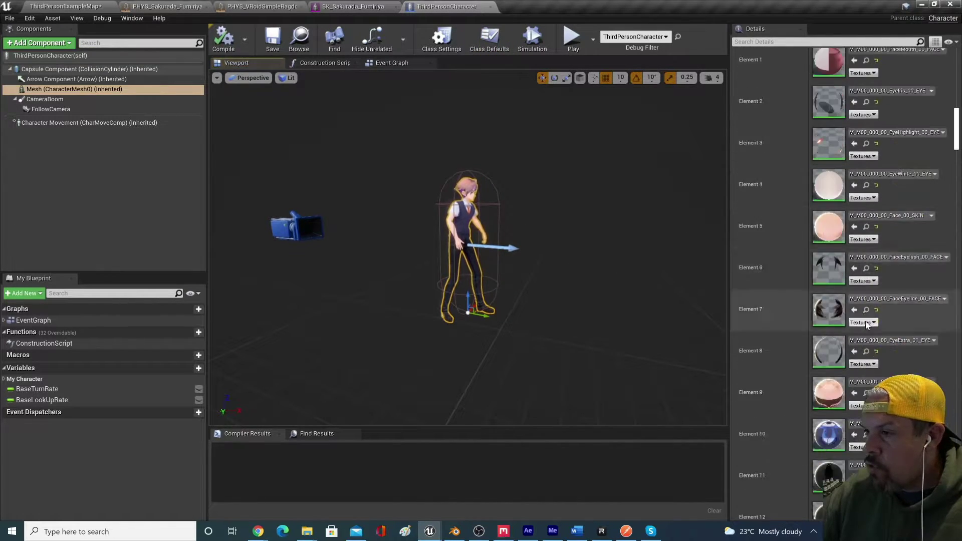
{"action": "scroll", "coordinate": [871, 322], "scroll_direction": "down", "scroll_amount": 15}
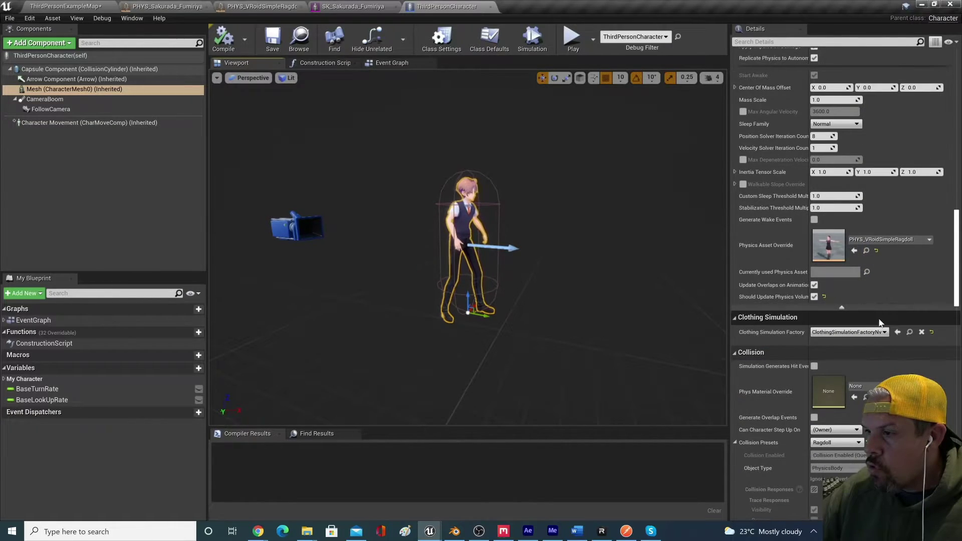
{"action": "left_click", "coordinate": [884, 241]}
{"action": "left_click", "coordinate": [912, 273]}
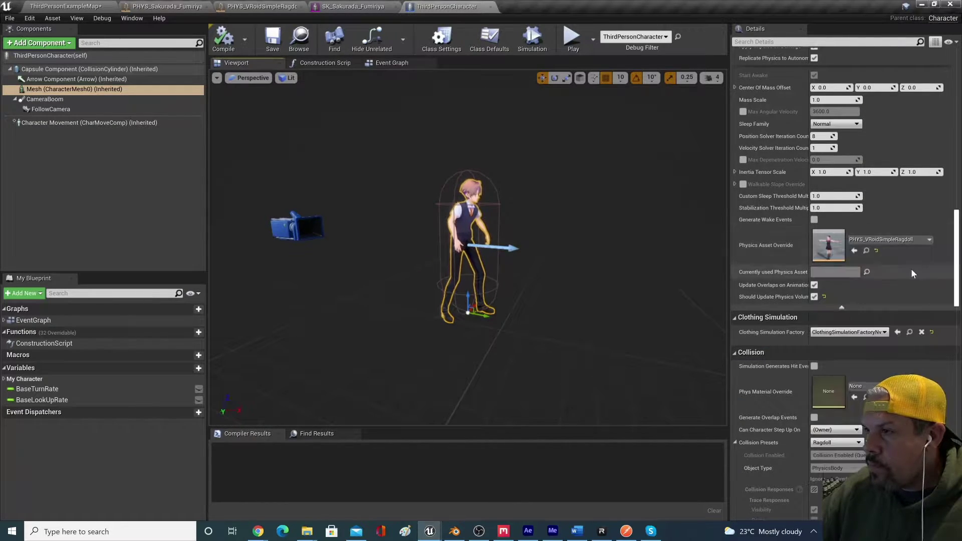
{"action": "left_click", "coordinate": [876, 250]}
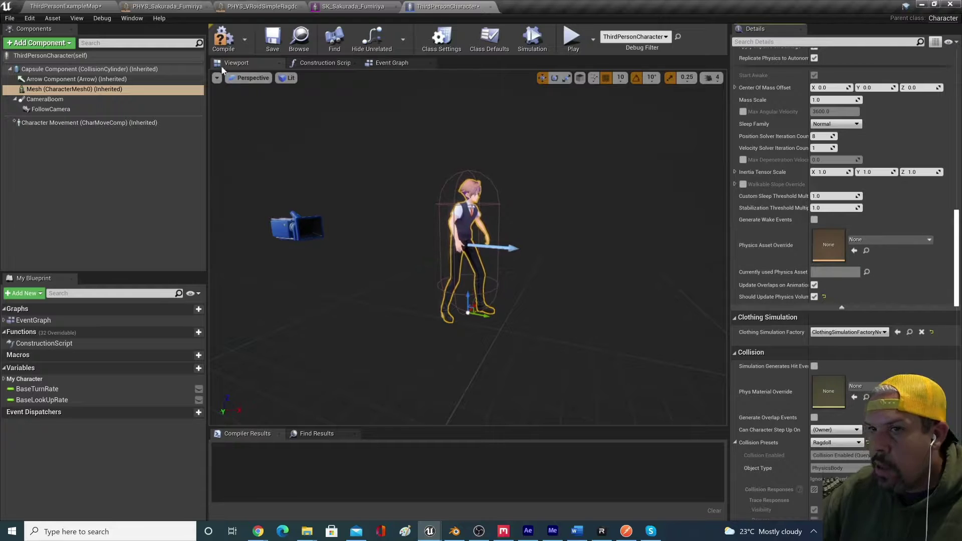
{"action": "left_click", "coordinate": [223, 38]}
Save the Blueprint and run a quick play test of the level
{"action": "left_click", "coordinate": [272, 38]}
{"action": "left_click", "coordinate": [65, 6]}
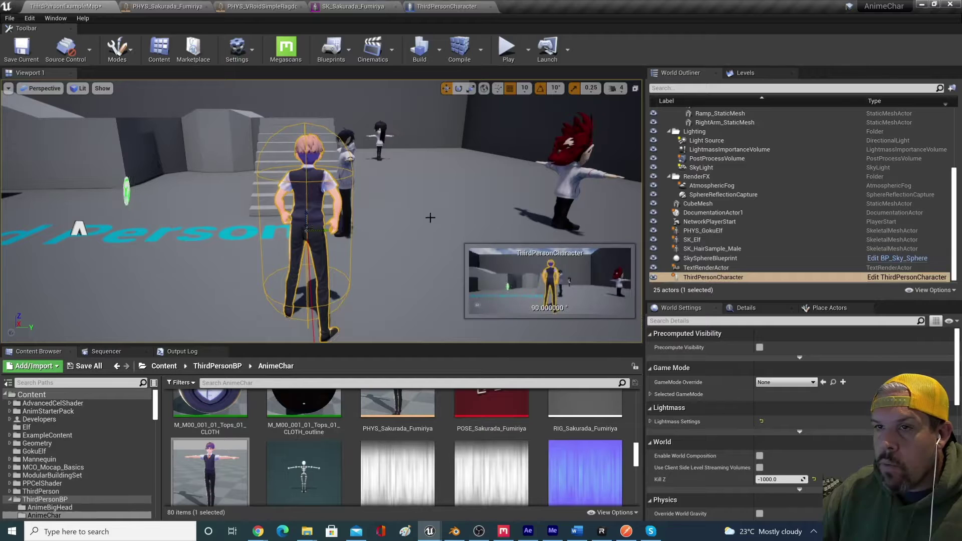
{"action": "left_click", "coordinate": [506, 48]}
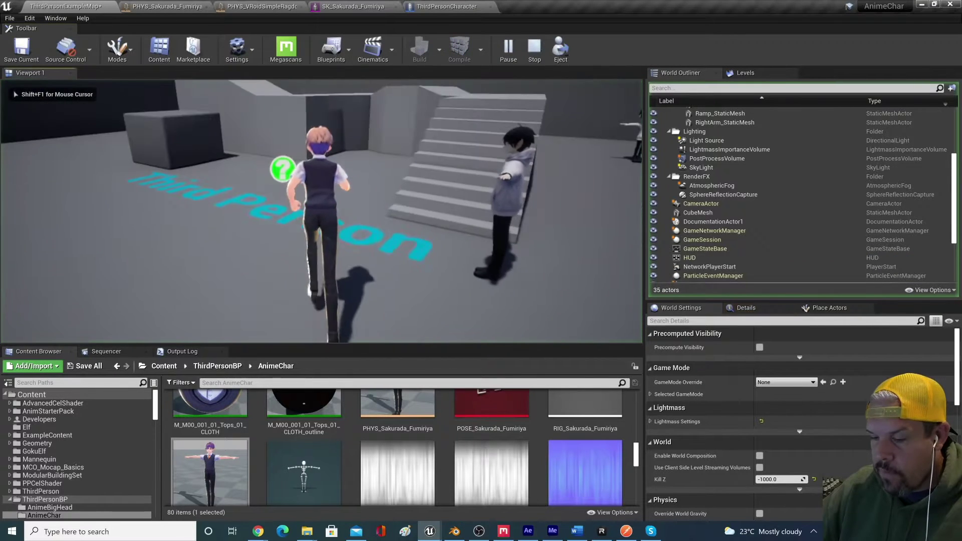
{"action": "key", "text": "Escape"}
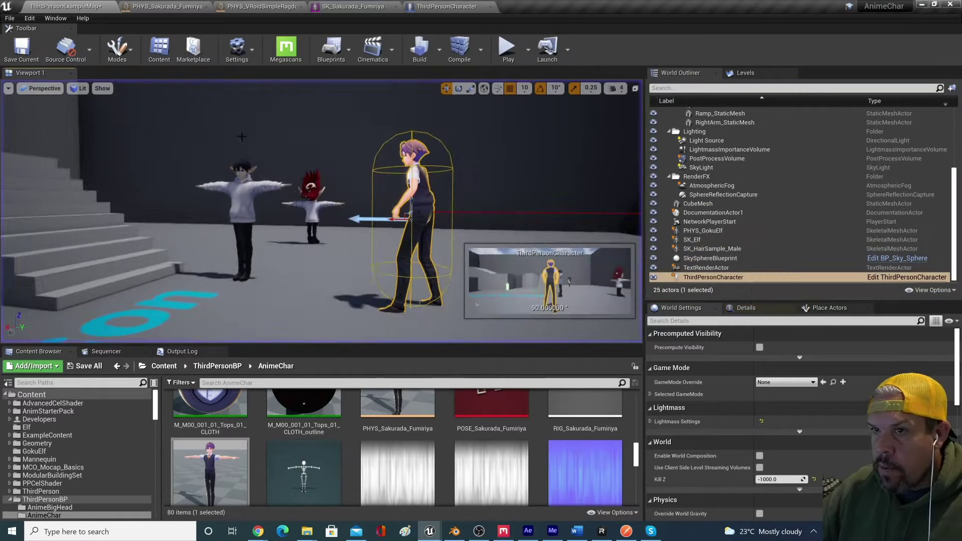
Simulate PHYS_Sakurada_Fumiriya with the J_Bip_C_Hips body selected
{"action": "left_click", "coordinate": [167, 6]}
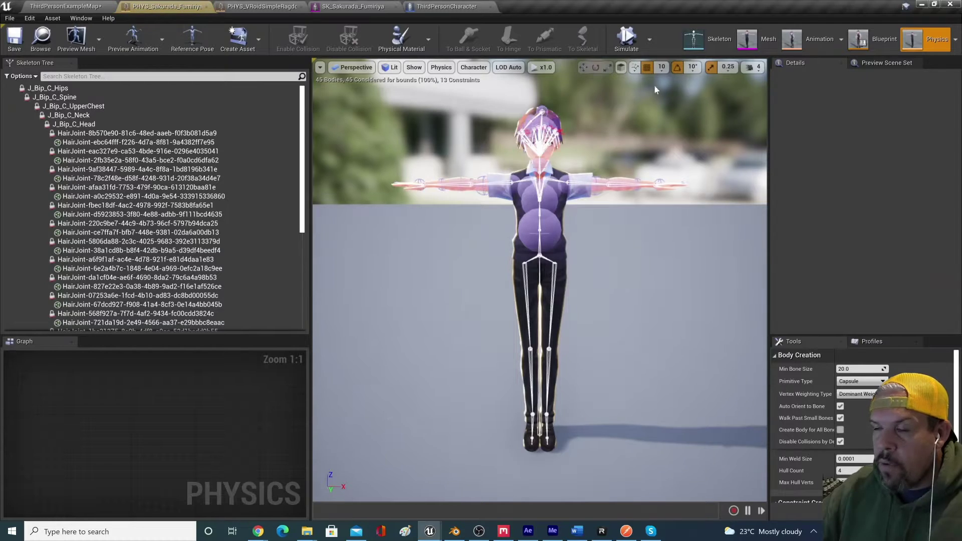
{"action": "left_click", "coordinate": [41, 90]}
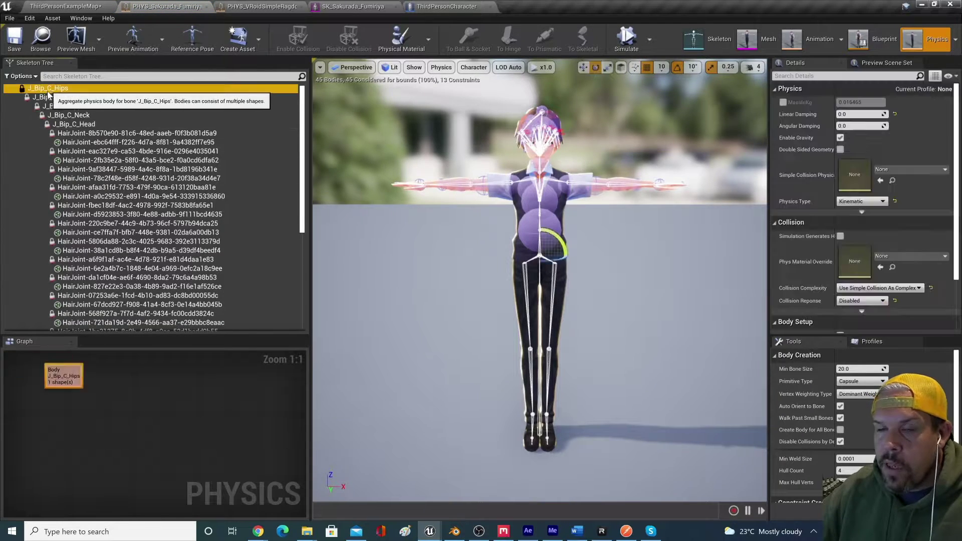
{"action": "key", "text": "Escape"}
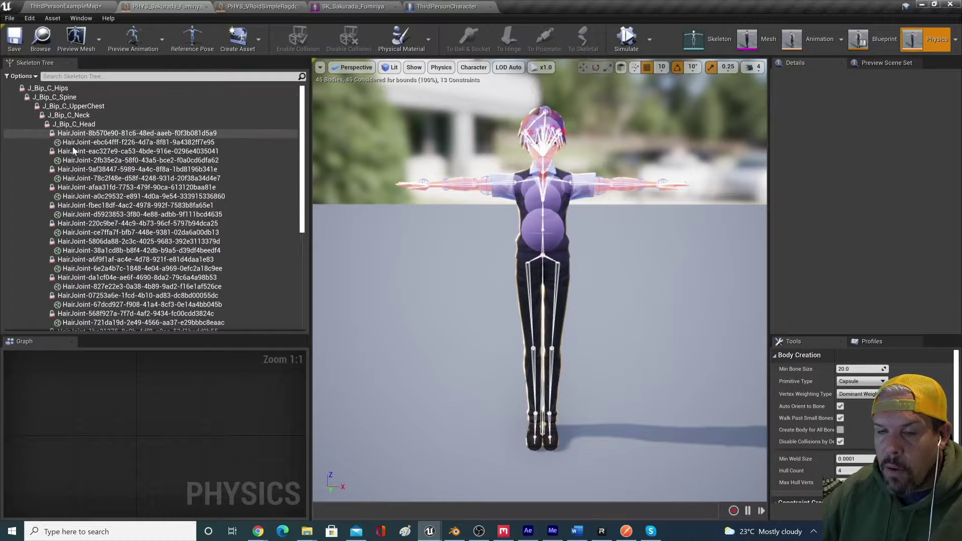
{"action": "left_click", "coordinate": [50, 89]}
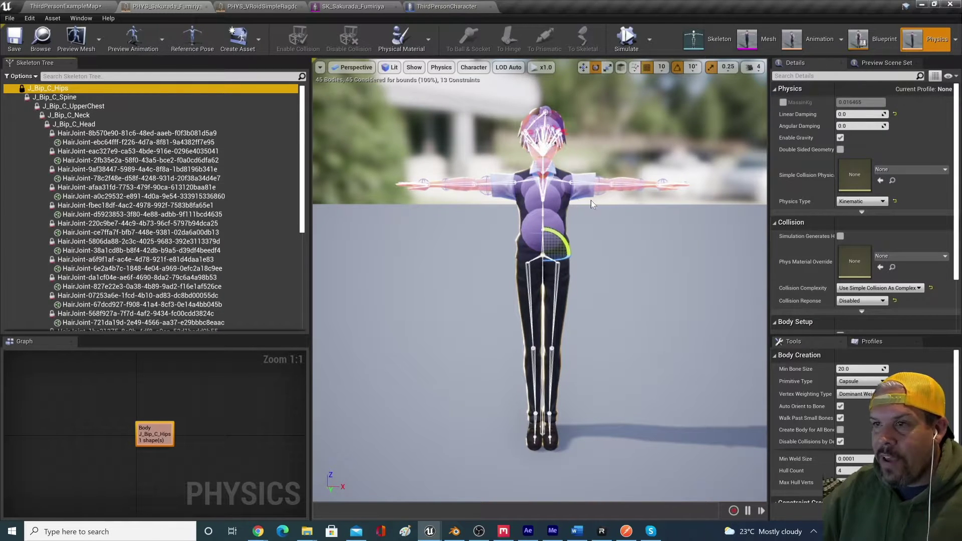
{"action": "left_click", "coordinate": [626, 39]}
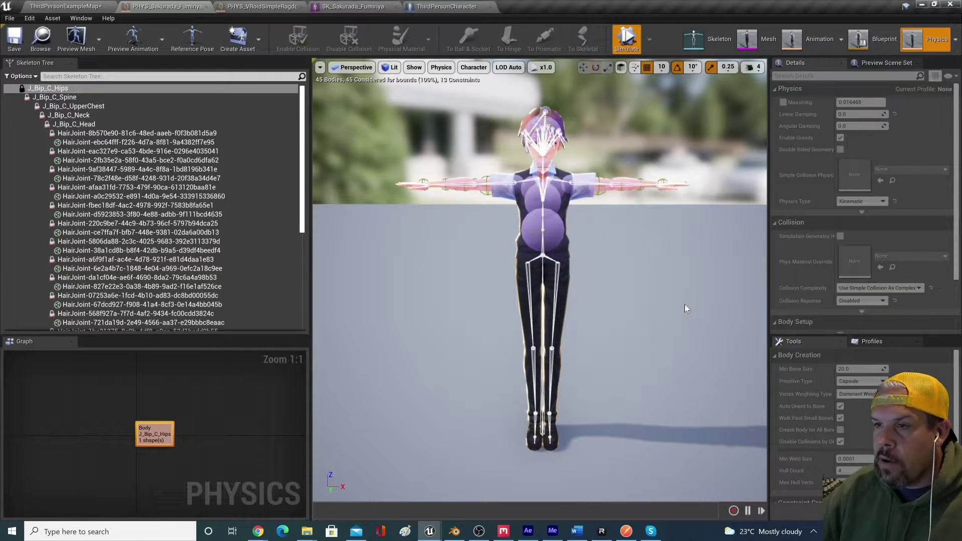
{"action": "left_click", "coordinate": [624, 36]}
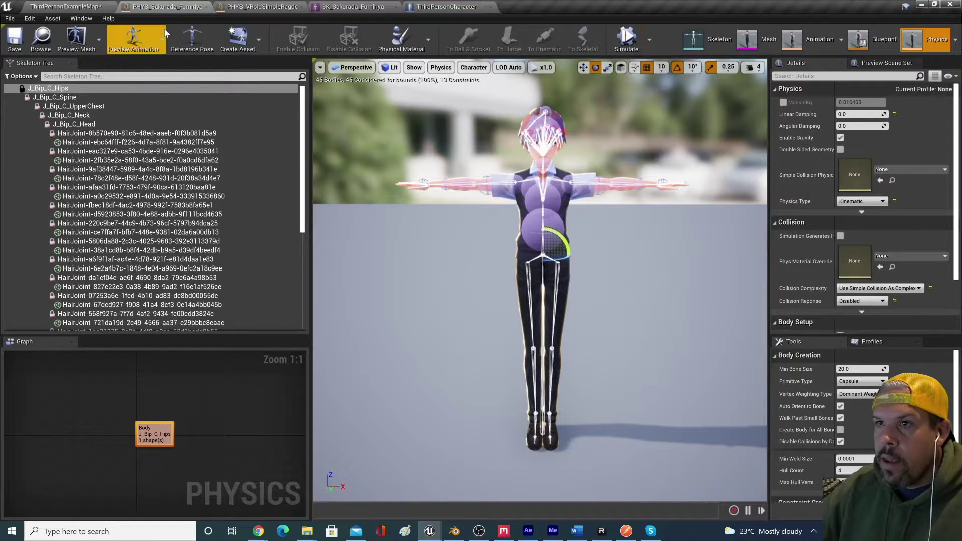
Simulate PHYS_VRoidSimpleRagdoll to watch it collapse, then go back to PHYS_Sakurada_Fumiriya
{"action": "left_click", "coordinate": [236, 6]}
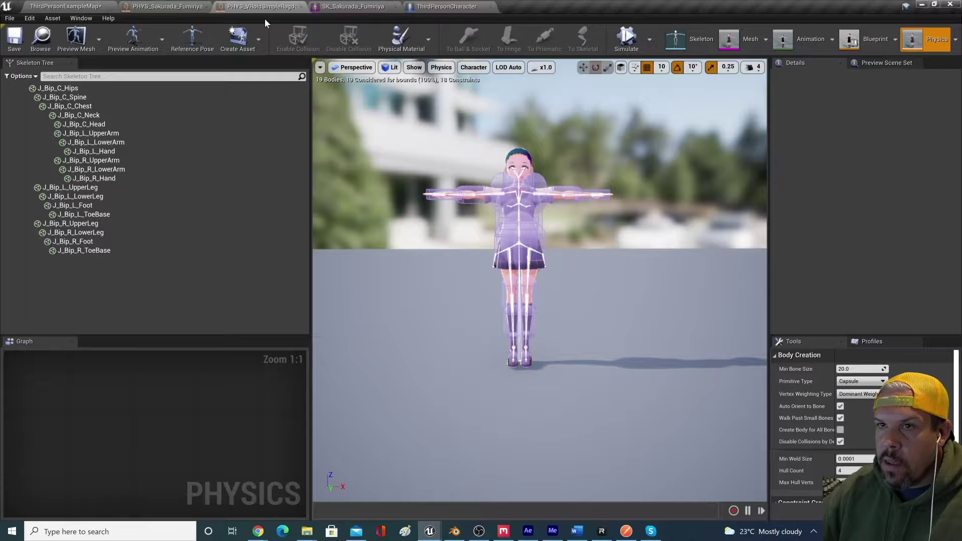
{"action": "left_click", "coordinate": [627, 40]}
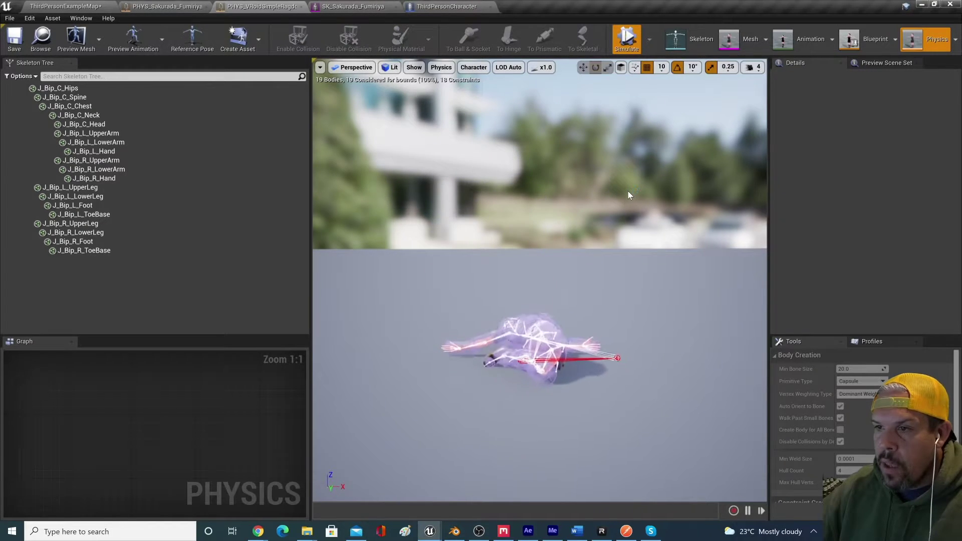
{"action": "left_click", "coordinate": [626, 40]}
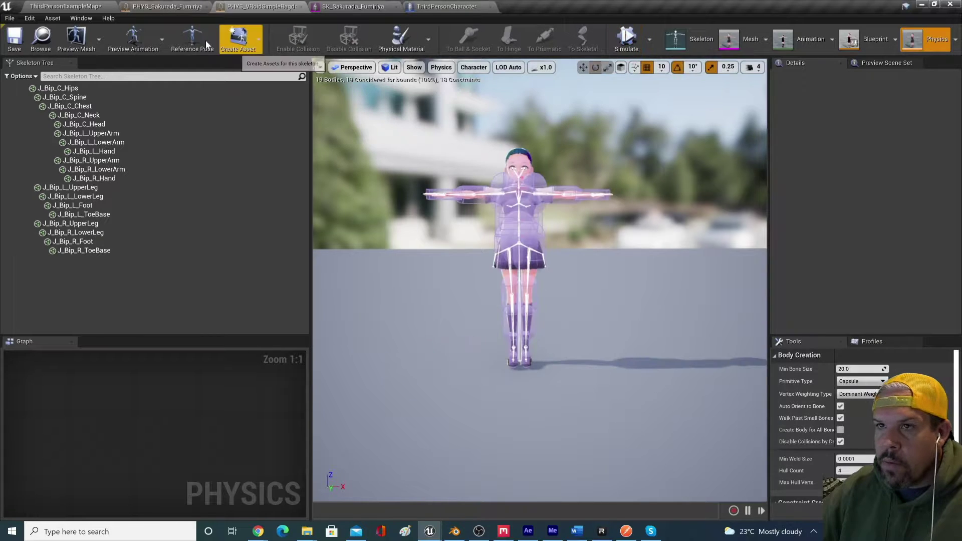
{"action": "left_click", "coordinate": [161, 6]}
{"action": "left_click", "coordinate": [626, 40]}
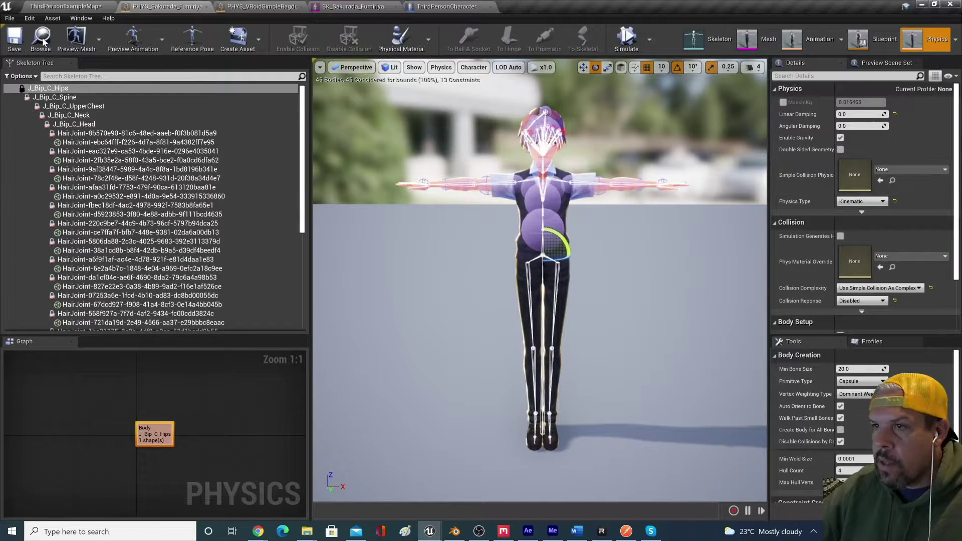
Generate a new physics asset from SK_Sakurada_Fumiriya using Create and Assign, then Create Asset
{"action": "left_click", "coordinate": [62, 6]}
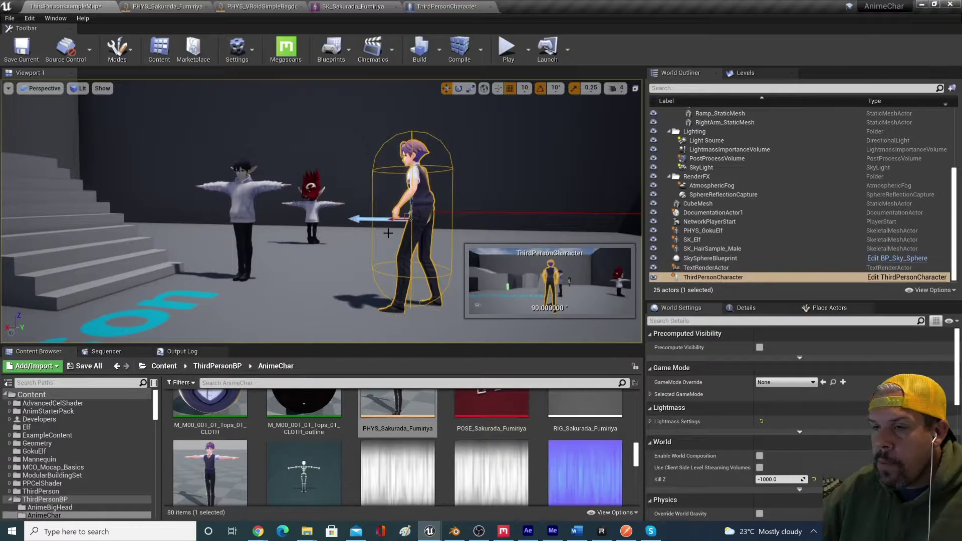
{"action": "left_click_drag", "start_coordinate": [388, 233], "coordinate": [406, 220], "text": "alt"}
{"action": "scroll", "coordinate": [406, 220], "scroll_direction": "down", "scroll_amount": 4}
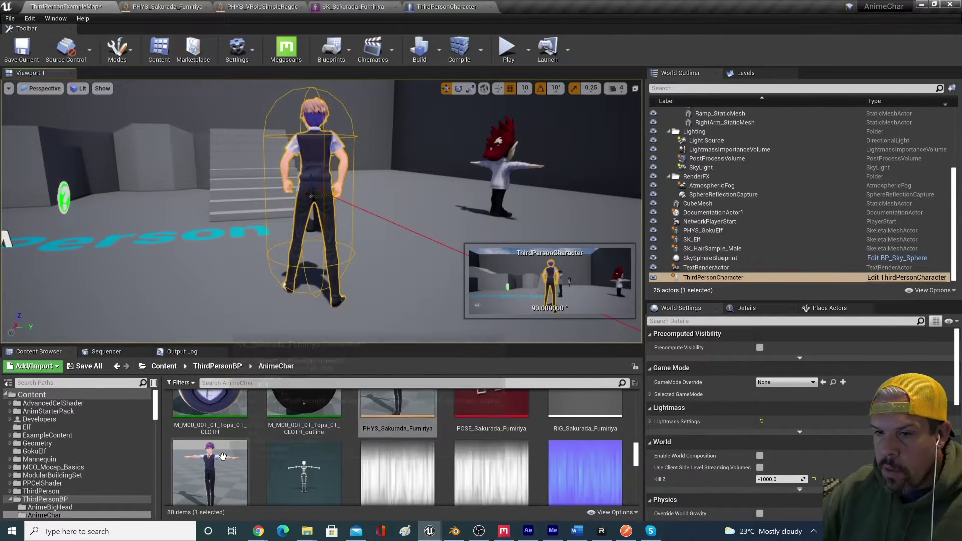
{"action": "scroll", "coordinate": [223, 456], "scroll_direction": "down", "scroll_amount": 1}
{"action": "right_click", "coordinate": [225, 471]}
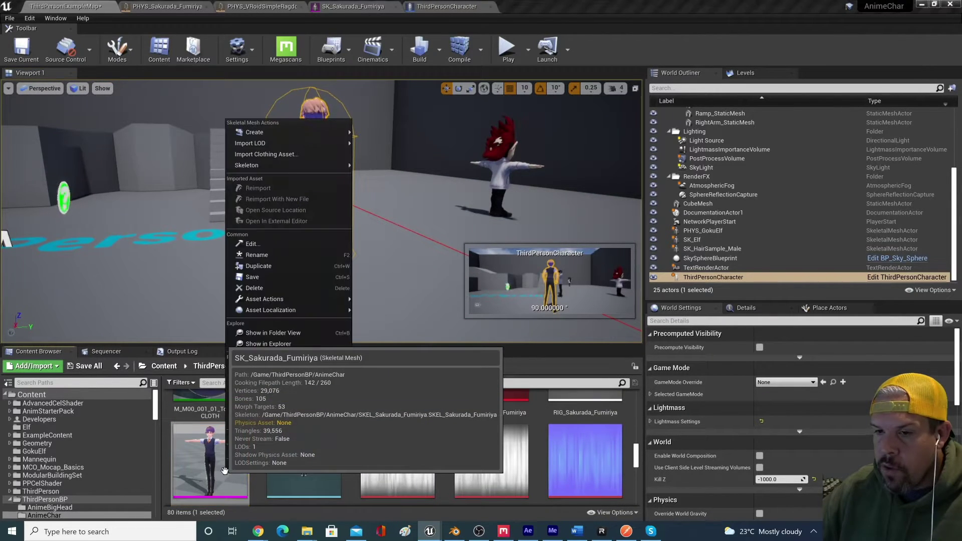
{"action": "mouse_move", "coordinate": [325, 134]}
{"action": "mouse_move", "coordinate": [395, 139]}
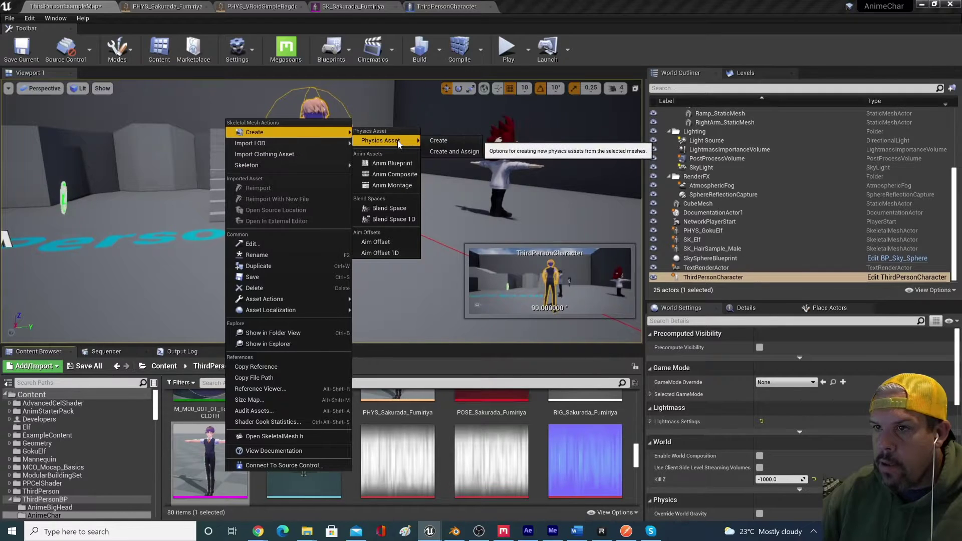
{"action": "left_click", "coordinate": [464, 151]}
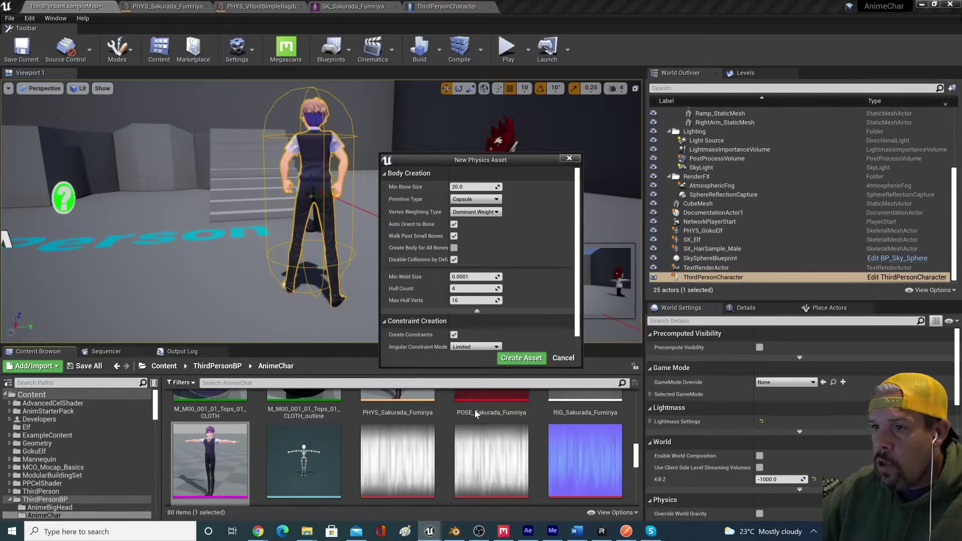
{"action": "left_click", "coordinate": [516, 358]}
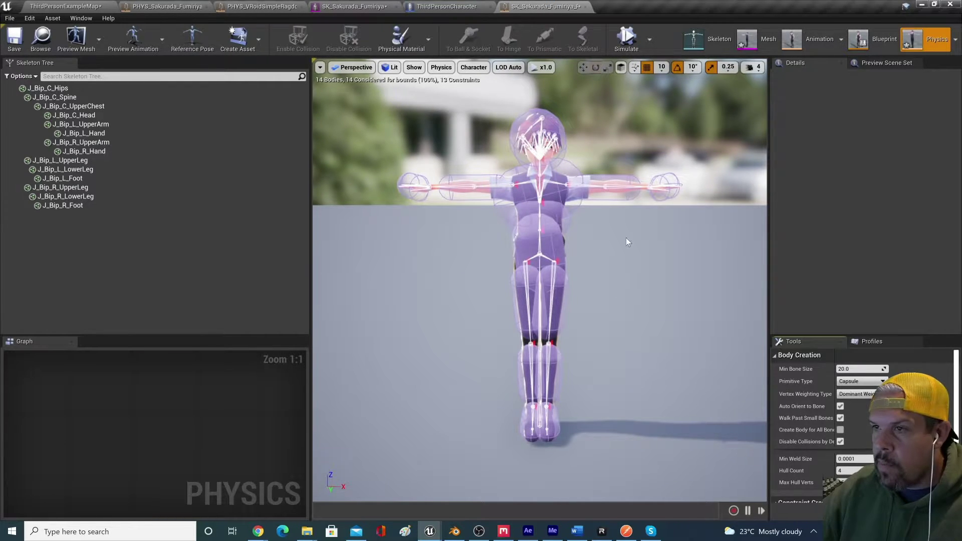
Rotate the UpperChest body a few degrees with snapping temporarily turned off
{"action": "left_click", "coordinate": [558, 184]}
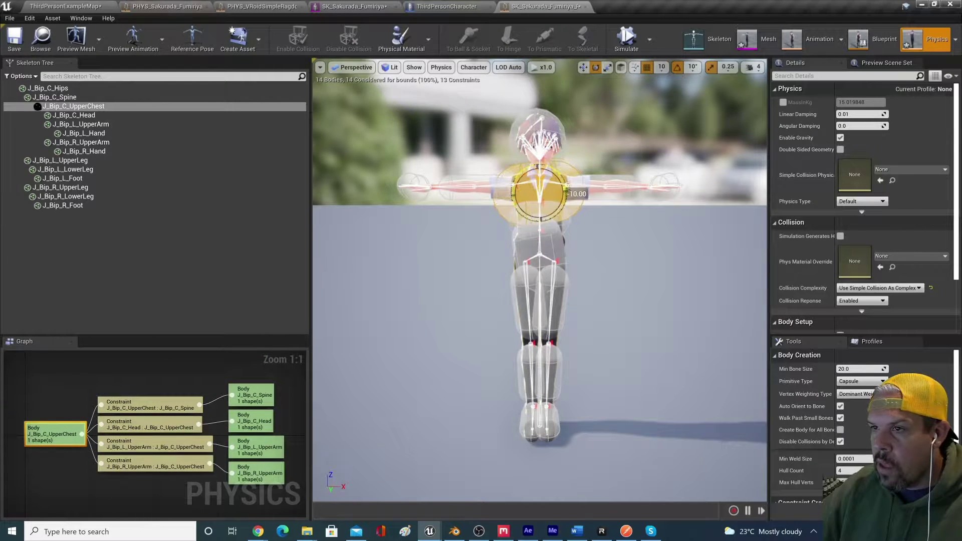
{"action": "left_click", "coordinate": [603, 293]}
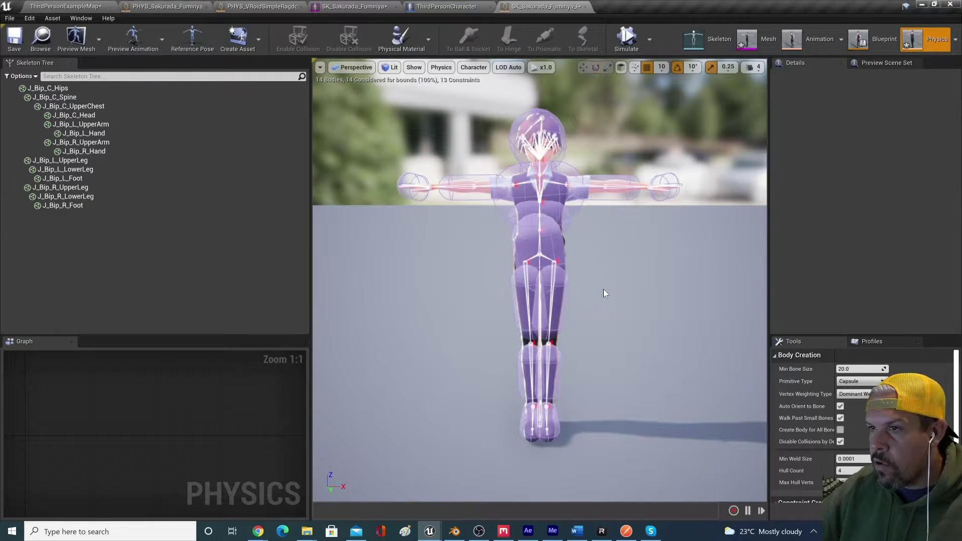
{"action": "left_click", "coordinate": [522, 189]}
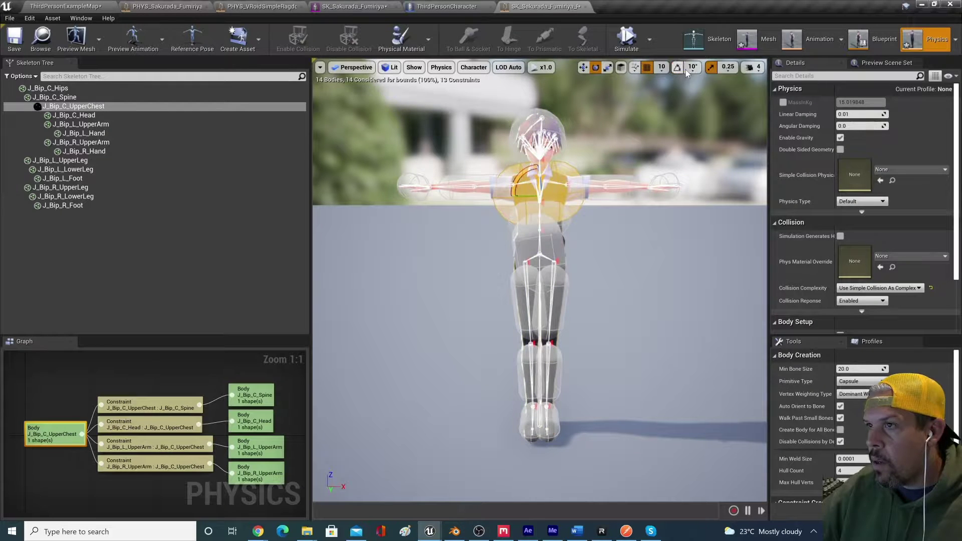
{"action": "left_click", "coordinate": [710, 67]}
{"action": "left_click", "coordinate": [647, 67]}
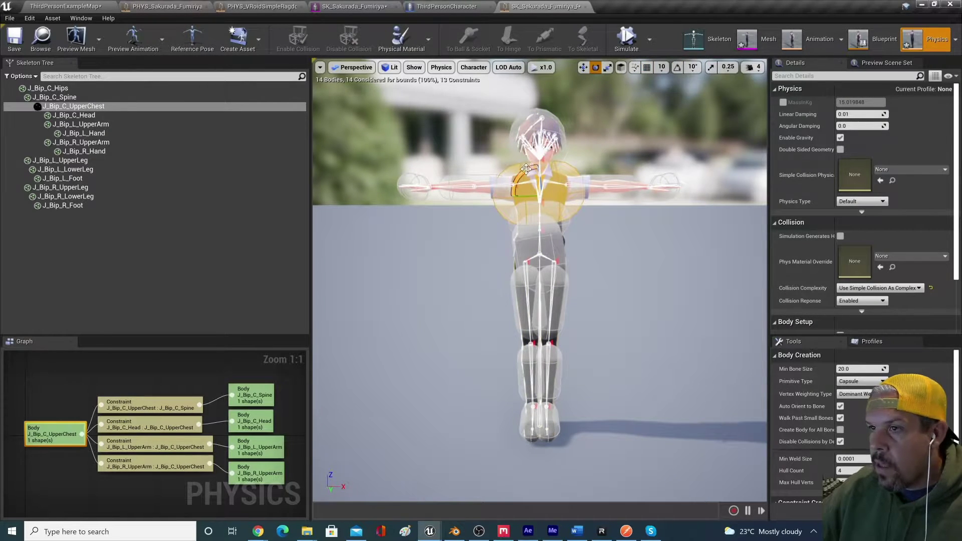
{"action": "left_click_drag", "start_coordinate": [568, 193], "coordinate": [569, 194]}
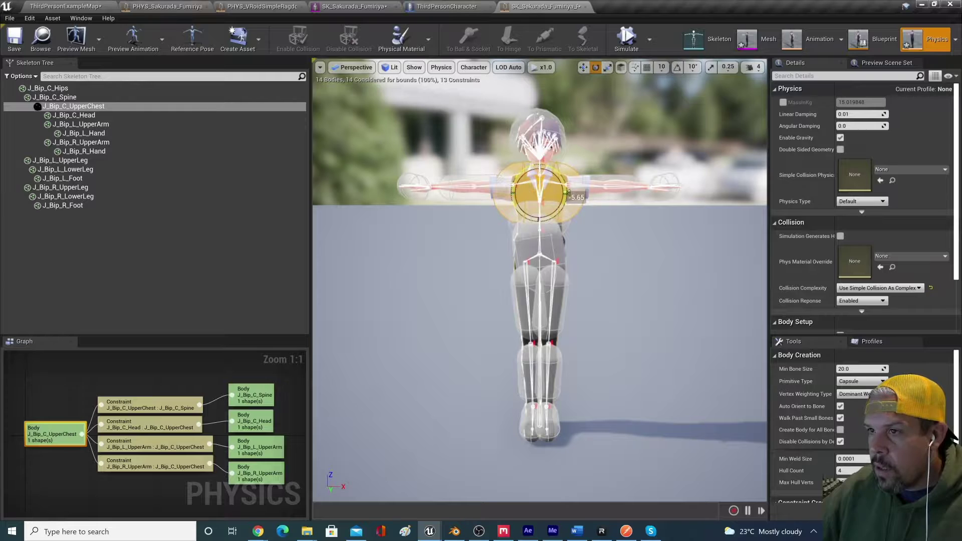
{"action": "left_click", "coordinate": [676, 67]}
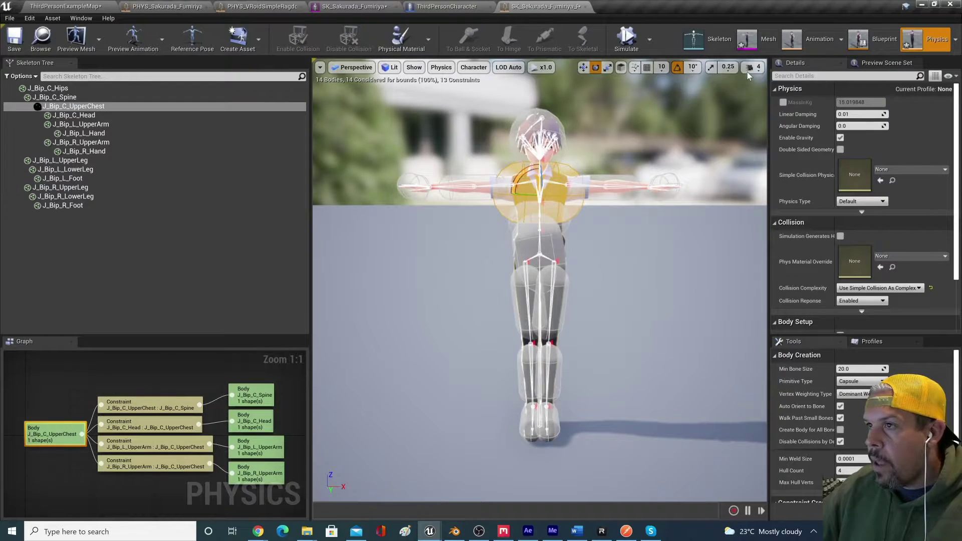
{"action": "left_click", "coordinate": [646, 67]}
Run and reset a simulation to test the new ragdoll's fall
{"action": "left_click", "coordinate": [631, 272]}
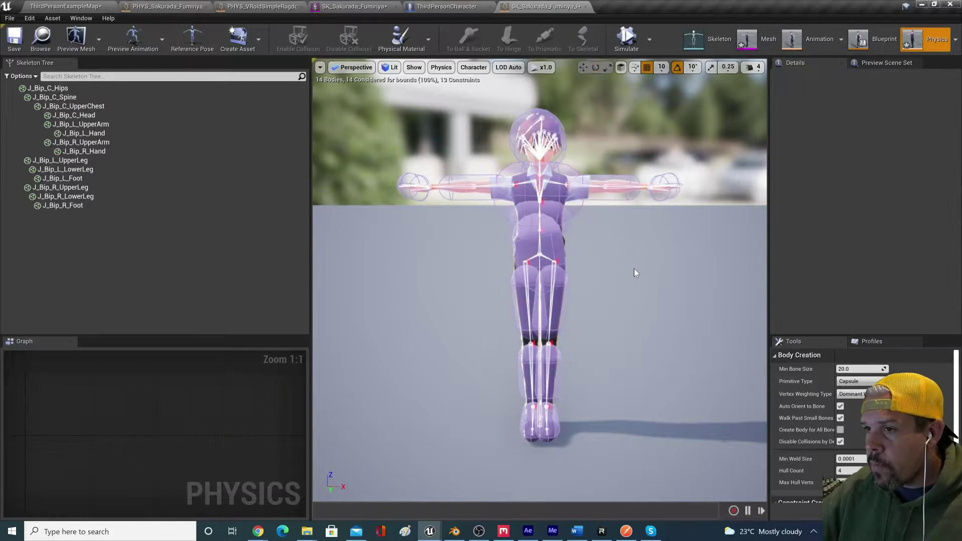
{"action": "left_click", "coordinate": [626, 38]}
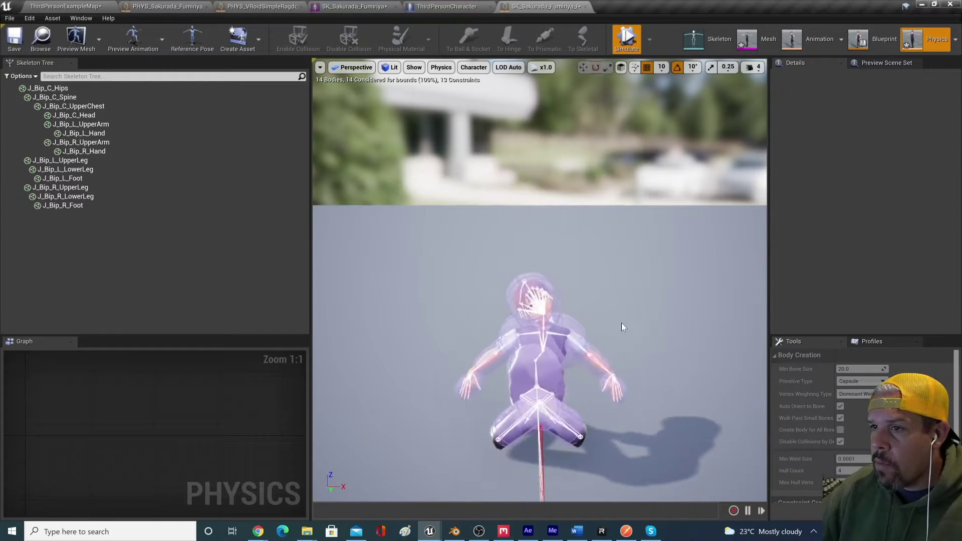
{"action": "left_click", "coordinate": [626, 38]}
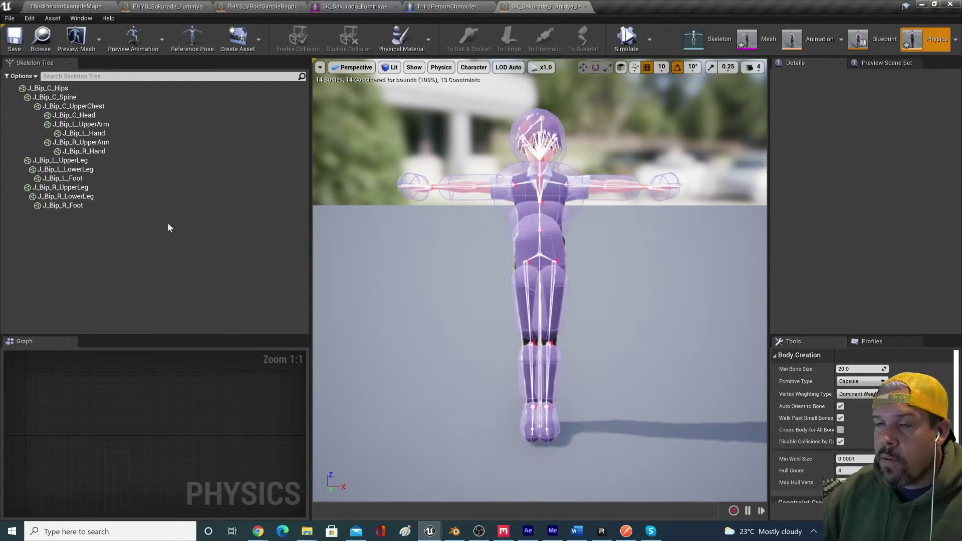
Open the ThirdPersonCharacter Blueprint and select its character mesh component
{"action": "left_click", "coordinate": [75, 6]}
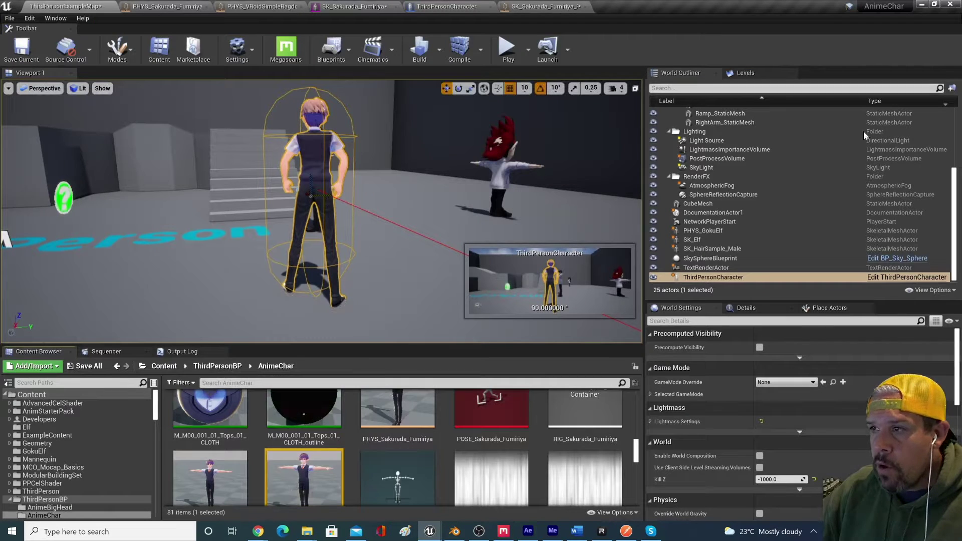
{"action": "left_click", "coordinate": [907, 277]}
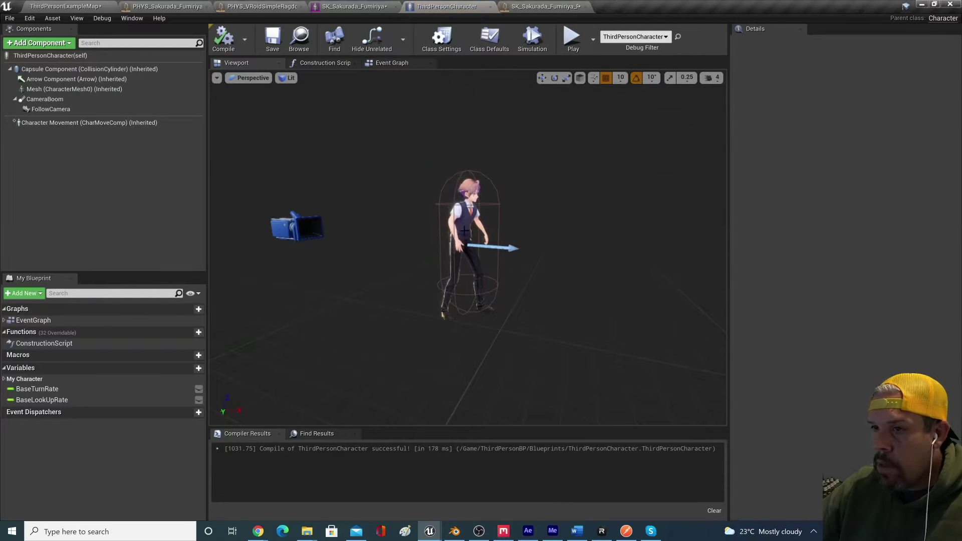
{"action": "left_click", "coordinate": [473, 207]}
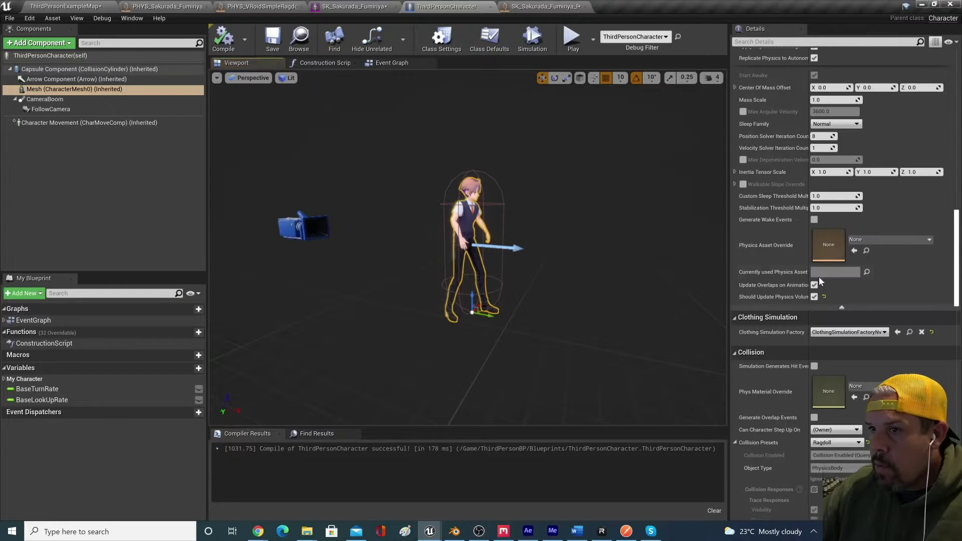
Set the mesh's Physics Asset Override to SK_Sakurada_Fumiriya_Physics and save the Blueprint
{"action": "scroll", "coordinate": [881, 190], "scroll_direction": "down", "scroll_amount": 10}
{"action": "scroll", "coordinate": [882, 190], "scroll_direction": "up", "scroll_amount": 3}
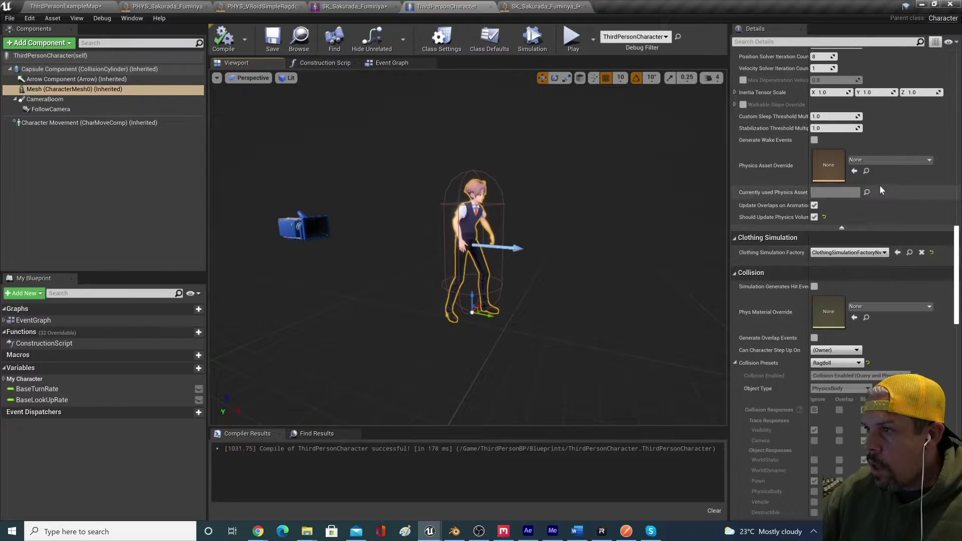
{"action": "left_click", "coordinate": [916, 160]}
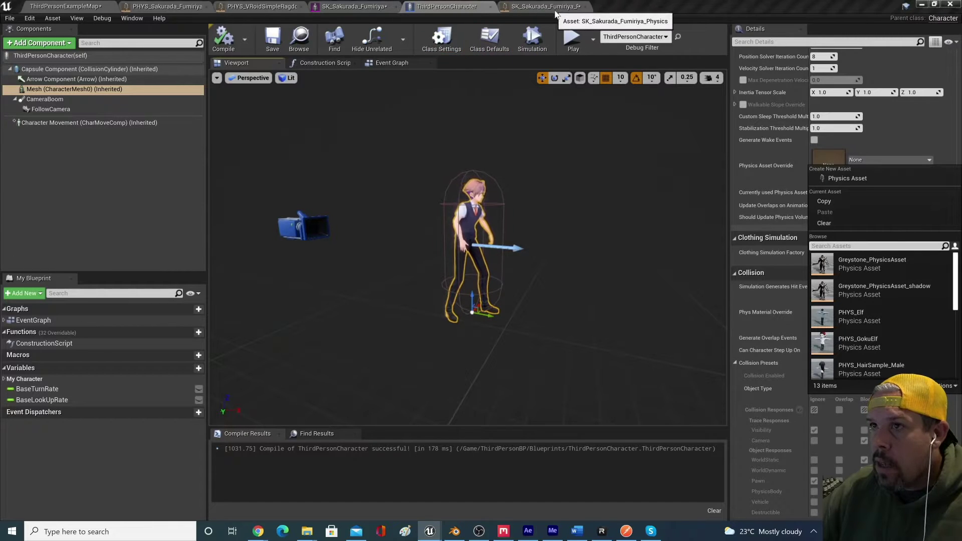
{"action": "type", "text": "fum"}
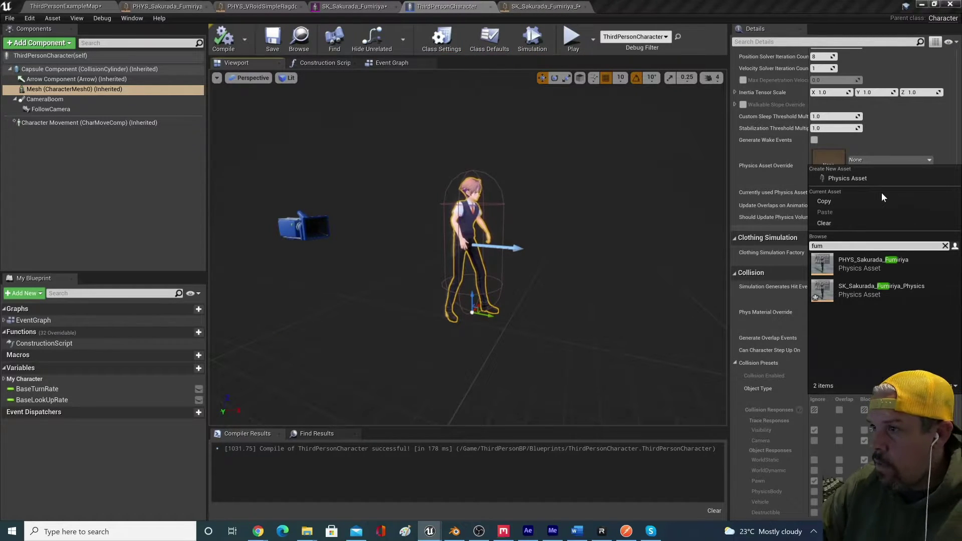
{"action": "left_click", "coordinate": [881, 290]}
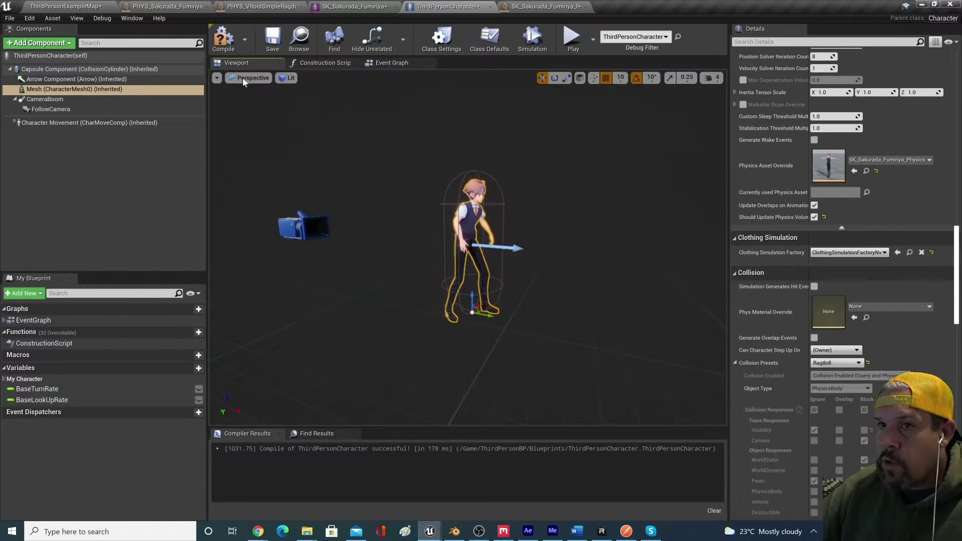
{"action": "left_click", "coordinate": [272, 39]}
Play-test the ThirdPersonExampleMap to watch the ragdoll, then bring up the SK_Sakurada_Fumiriya physics asset editor
{"action": "left_click", "coordinate": [65, 6]}
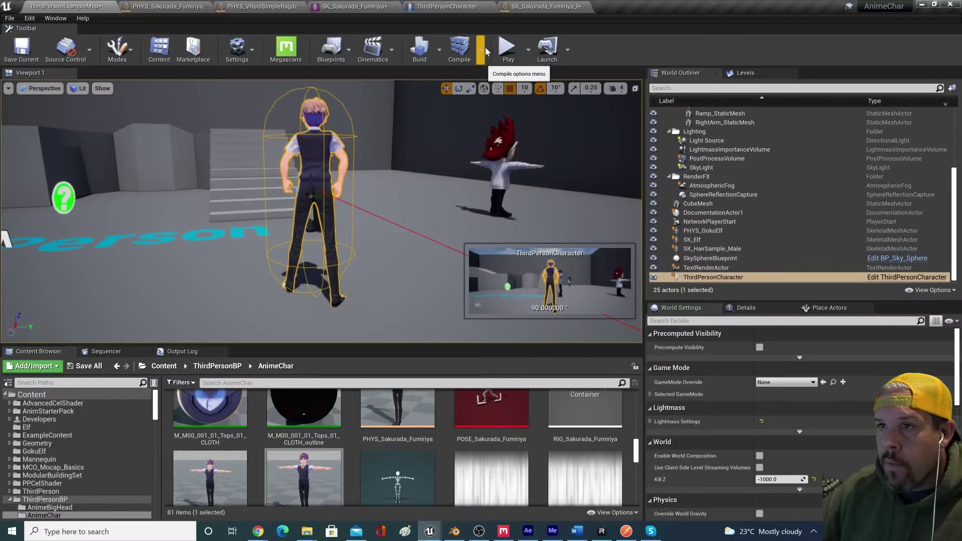
{"action": "left_click", "coordinate": [506, 48]}
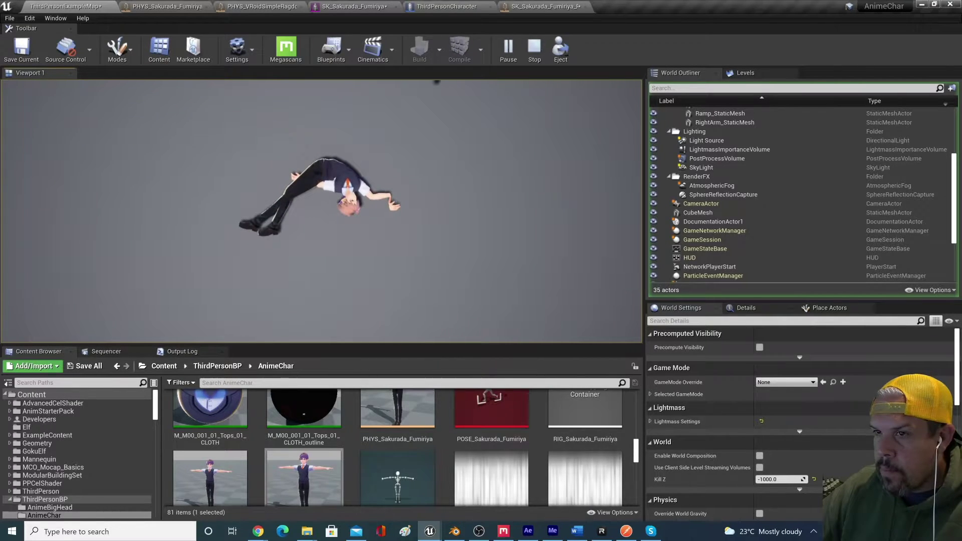
{"action": "key", "text": "Escape"}
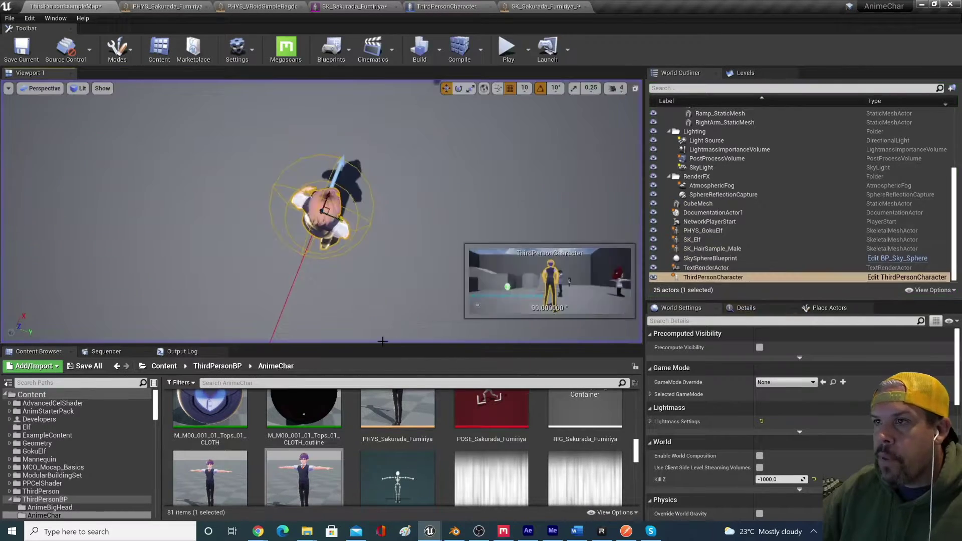
{"action": "left_click", "coordinate": [544, 6]}
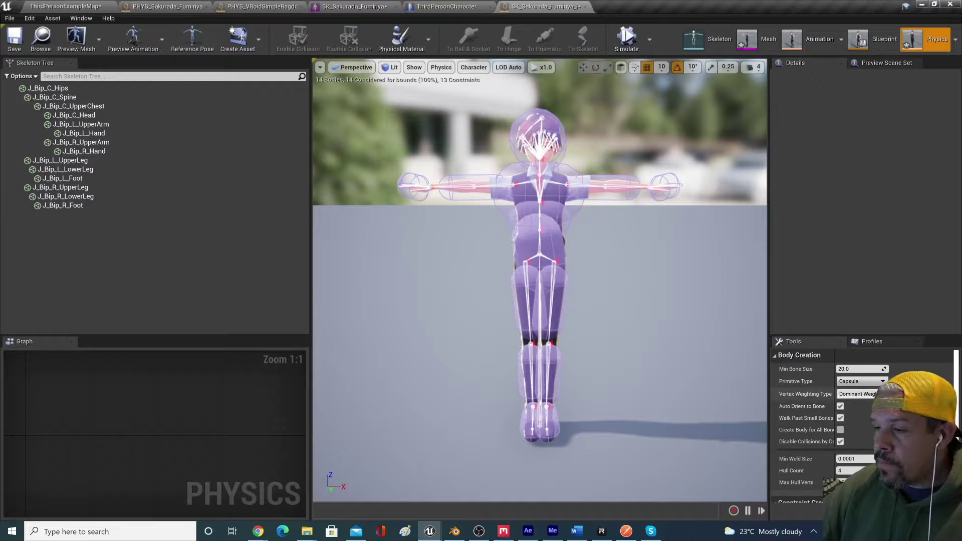
Inspect the hips body in the physics asset editor and move the view closer to the character
{"action": "scroll", "coordinate": [806, 415], "scroll_direction": "down", "scroll_amount": 2}
{"action": "scroll", "coordinate": [821, 445], "scroll_direction": "up", "scroll_amount": 2}
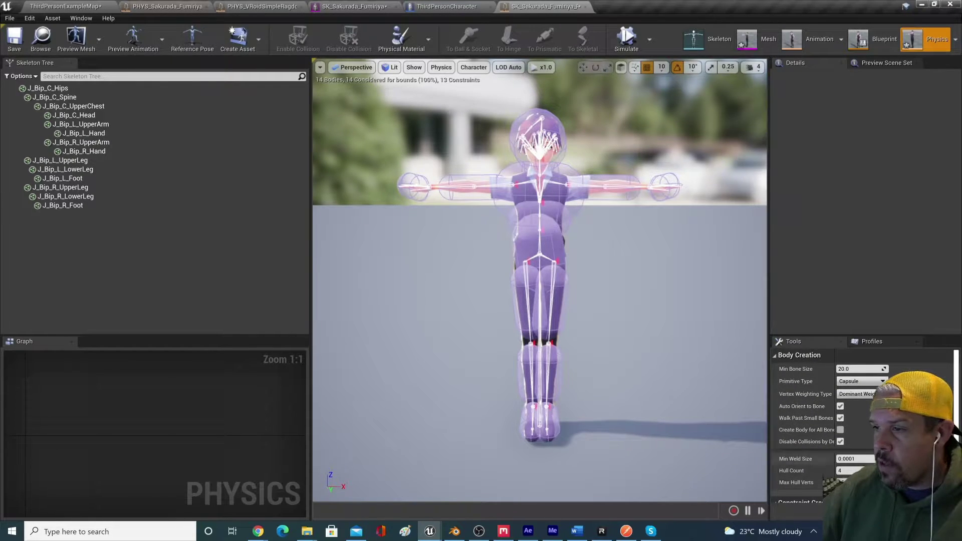
{"action": "scroll", "coordinate": [821, 421], "scroll_direction": "down", "scroll_amount": 2}
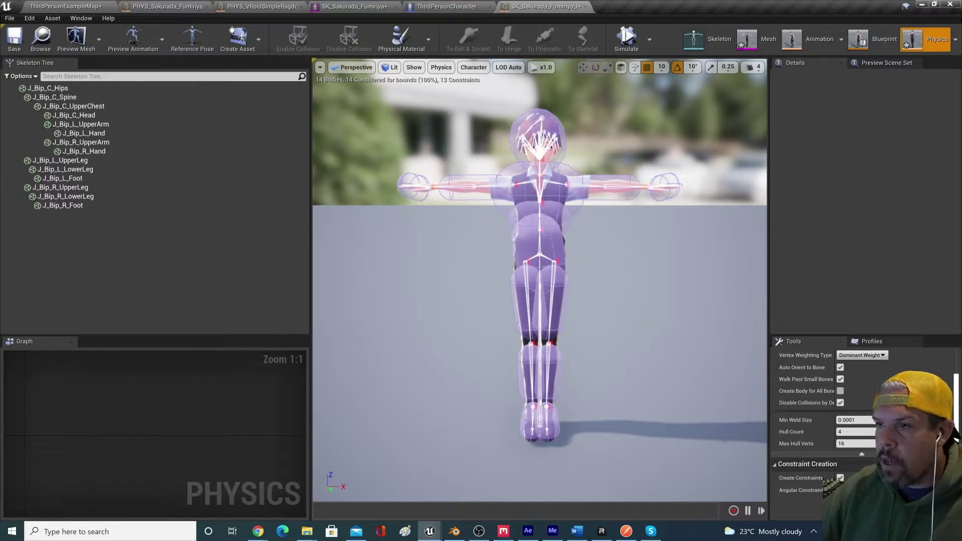
{"action": "left_click", "coordinate": [562, 282]}
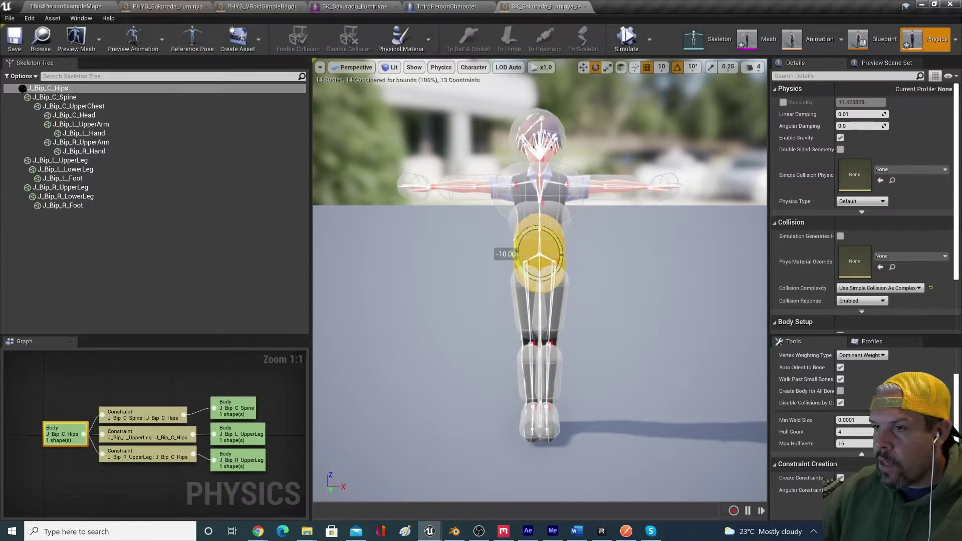
{"action": "left_click", "coordinate": [632, 336]}
{"action": "right_click_drag", "start_coordinate": [650, 302], "coordinate": [613, 365]}
Resume play in ThirdPersonExampleMap and trigger the character's death ragdoll
{"action": "left_click", "coordinate": [65, 6]}
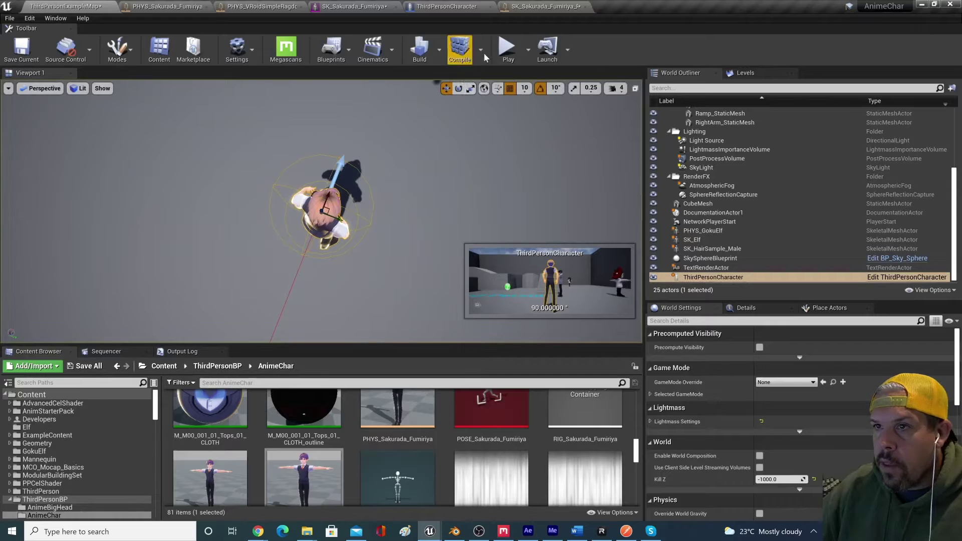
{"action": "left_click", "coordinate": [508, 47]}
{"action": "key", "text": "r"}
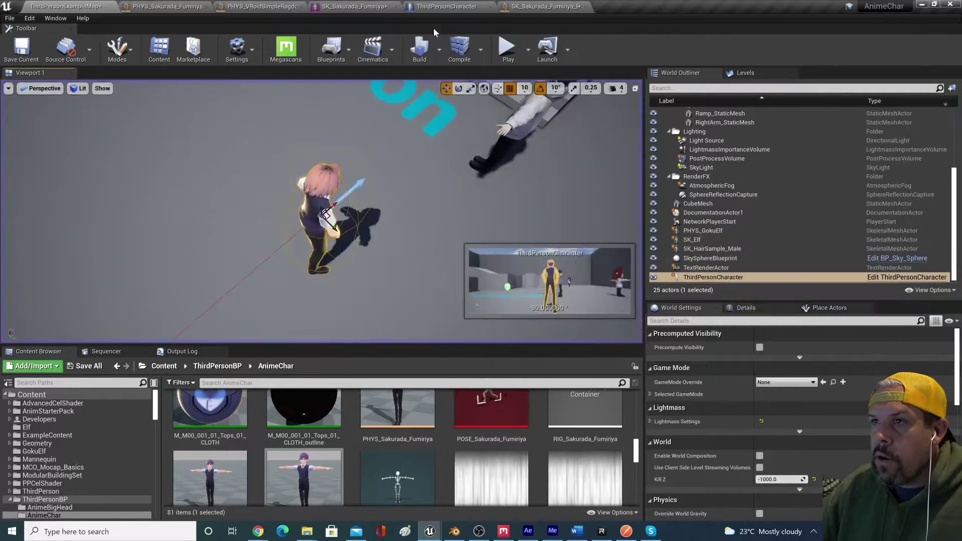
Reposition the J_Bip_L_UpperArm body to mid-arm and scale its capsule shorter
{"action": "left_click", "coordinate": [543, 7]}
{"action": "left_click", "coordinate": [585, 244]}
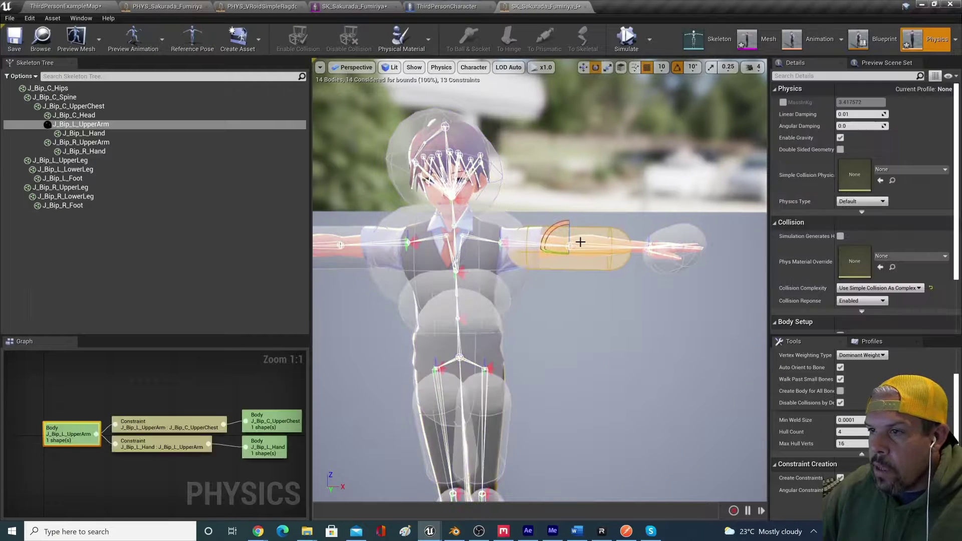
{"action": "left_click_drag", "start_coordinate": [555, 248], "coordinate": [606, 264]}
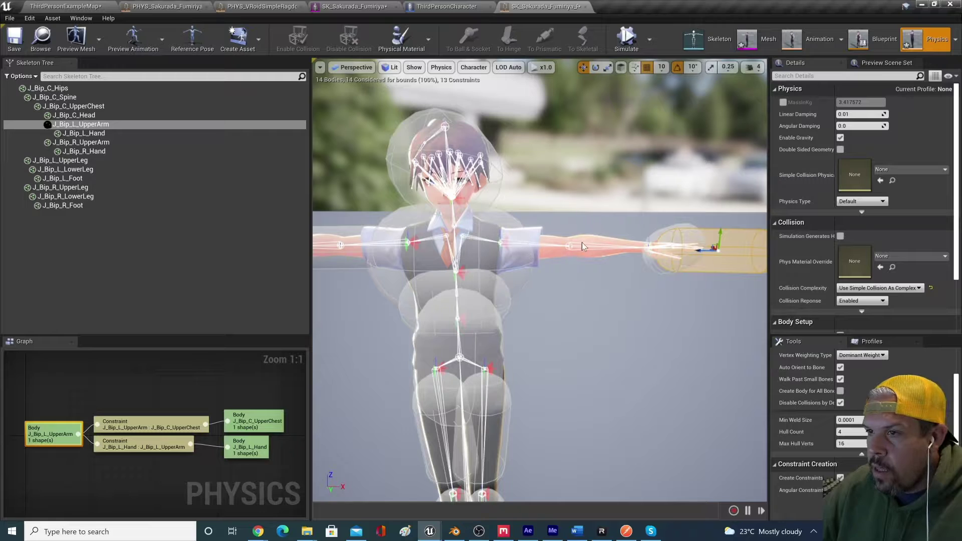
{"action": "left_click_drag", "start_coordinate": [706, 247], "coordinate": [605, 258]}
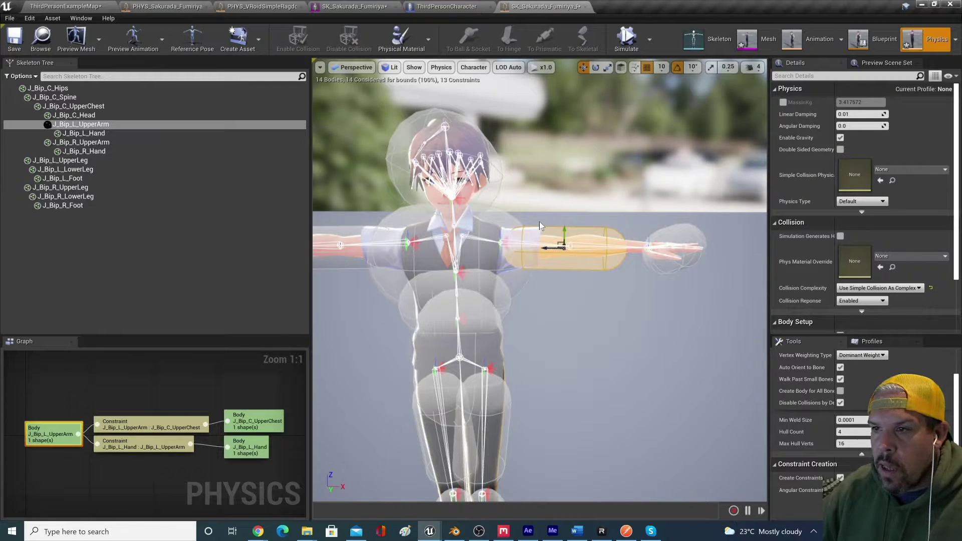
{"action": "key", "text": "r"}
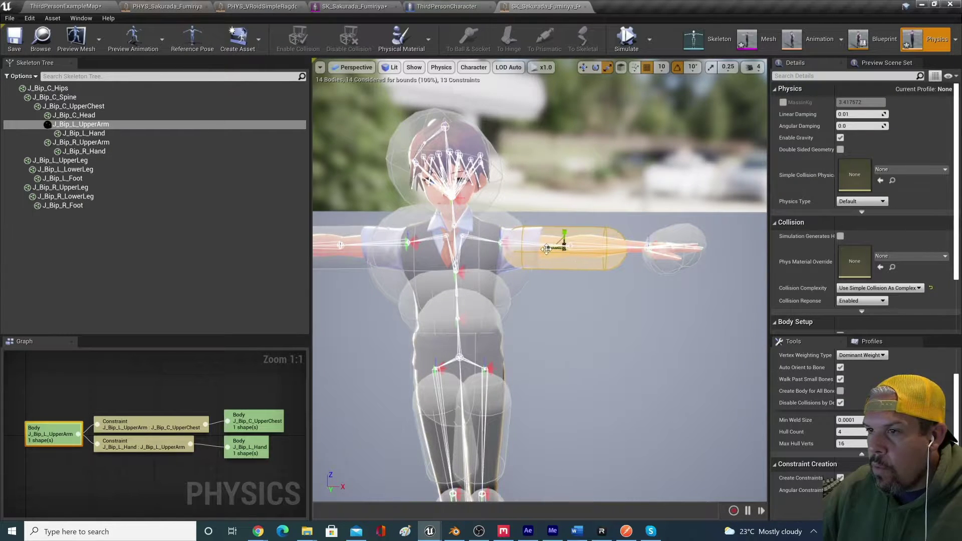
{"action": "left_click_drag", "start_coordinate": [562, 249], "coordinate": [501, 248]}
{"action": "key", "text": "w"}
Scale the J_Bip_R_UpperArm capsule shorter, lowering its mass to about 2.62
{"action": "key", "text": "r"}
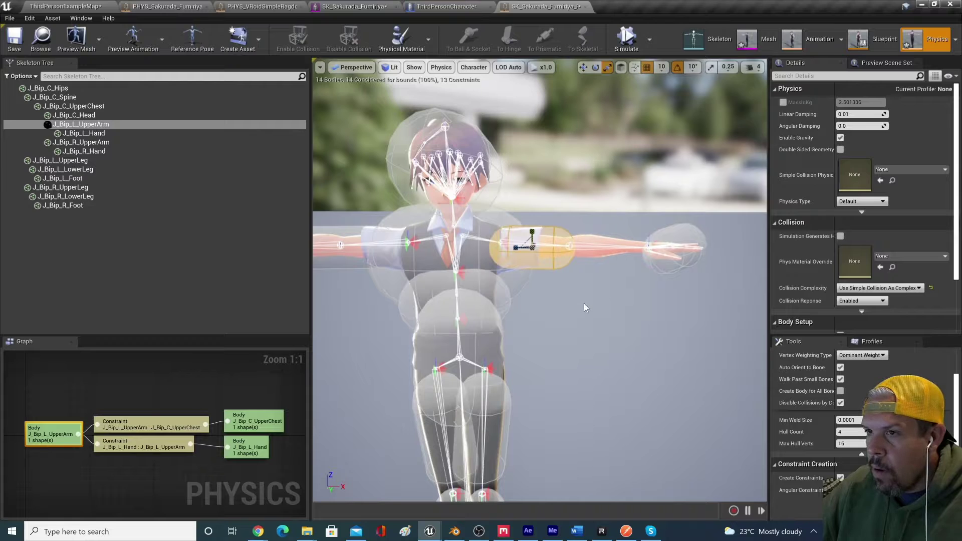
{"action": "left_click_drag", "start_coordinate": [583, 302], "coordinate": [550, 270]}
{"action": "left_click", "coordinate": [431, 226]}
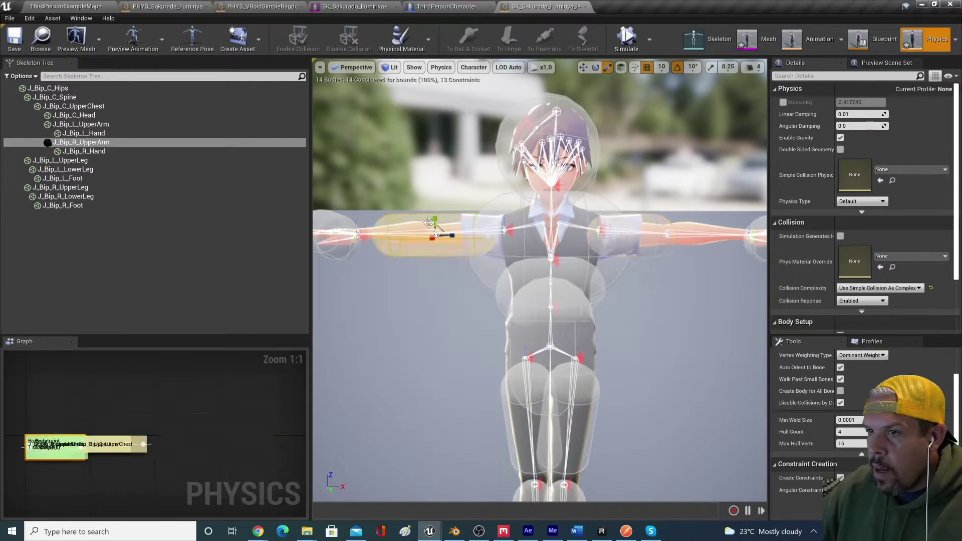
{"action": "left_click_drag", "start_coordinate": [436, 234], "coordinate": [488, 234]}
{"action": "key", "text": "w"}
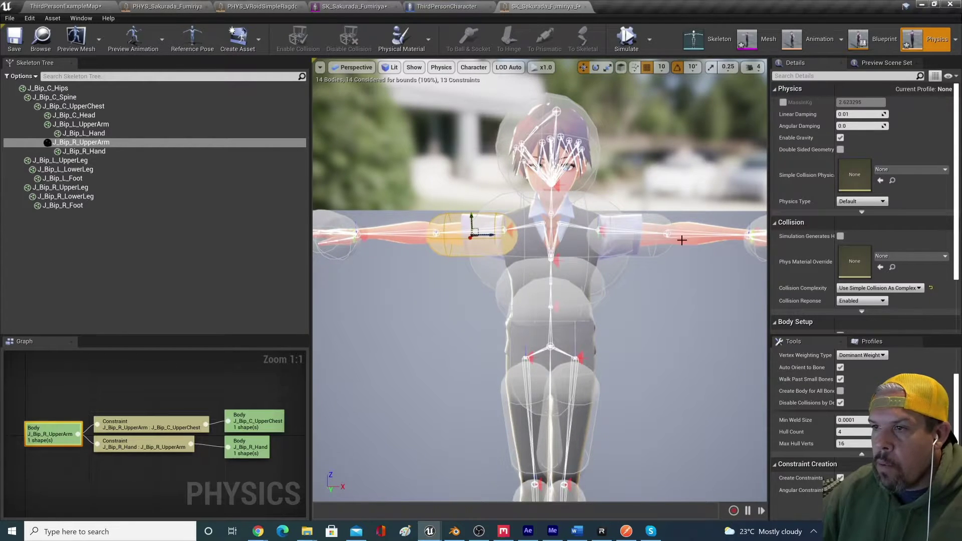
{"action": "scroll", "coordinate": [691, 285], "scroll_direction": "down", "scroll_amount": 3}
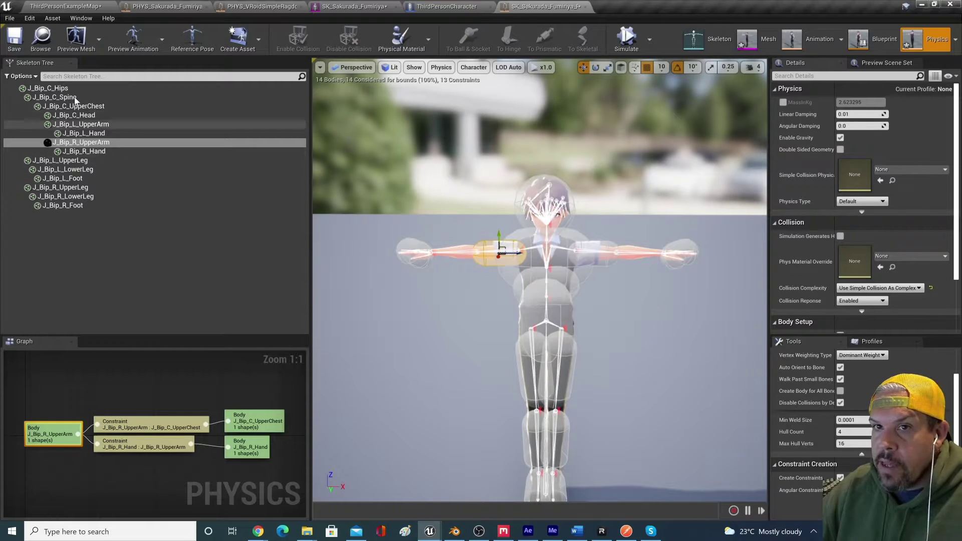
Switch the skeleton tree to Show All Bones and select the J_Bip_R_LowerArm bone
{"action": "left_click", "coordinate": [20, 76]}
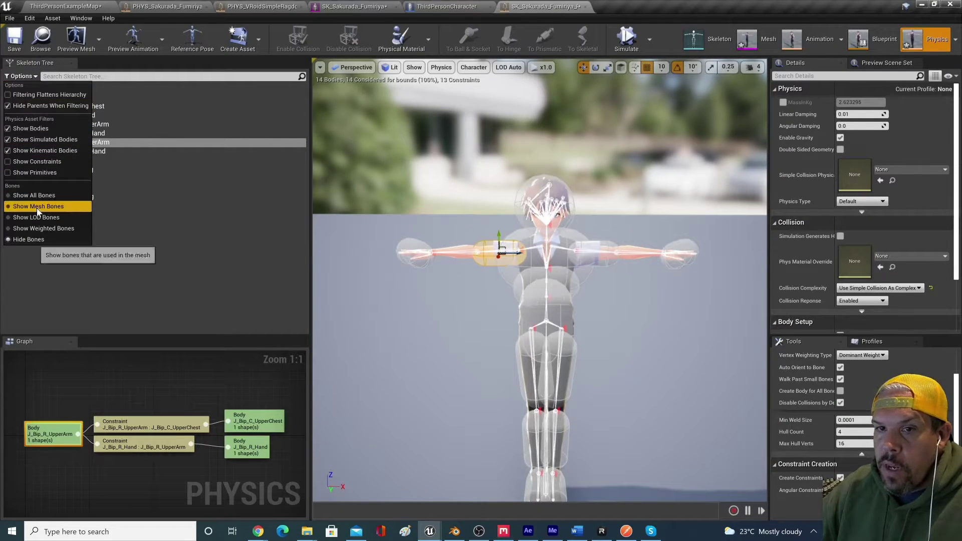
{"action": "left_click", "coordinate": [37, 195]}
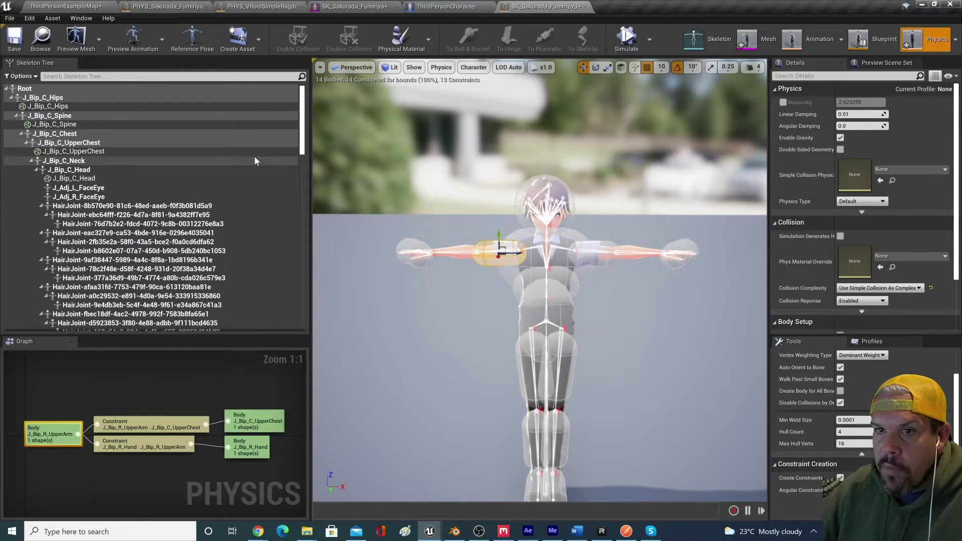
{"action": "left_click_drag", "start_coordinate": [302, 128], "coordinate": [290, 251]}
{"action": "key", "text": "Up"}
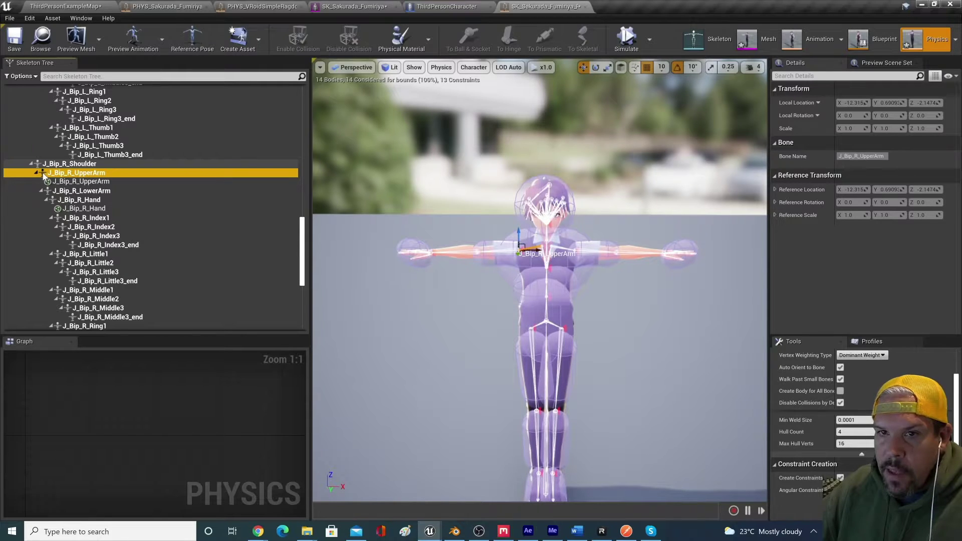
{"action": "left_click", "coordinate": [70, 195]}
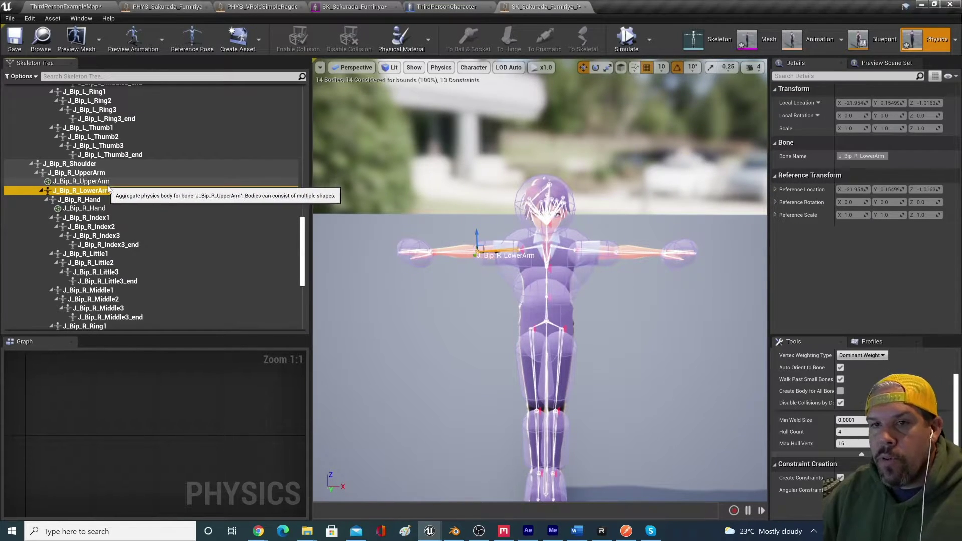
Give J_Bip_R_LowerArm a capsule body, replacing an accidentally added sphere
{"action": "right_click", "coordinate": [79, 192]}
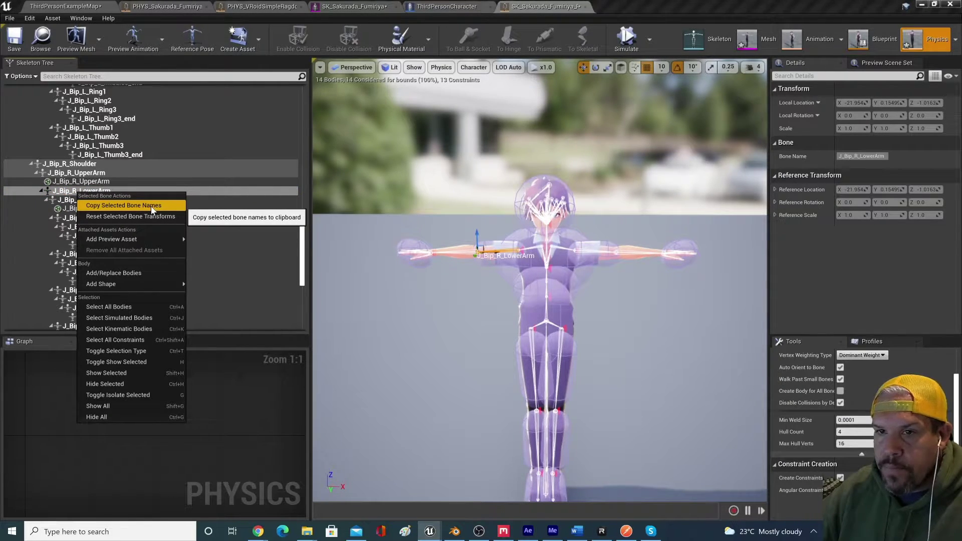
{"action": "mouse_move", "coordinate": [171, 283]}
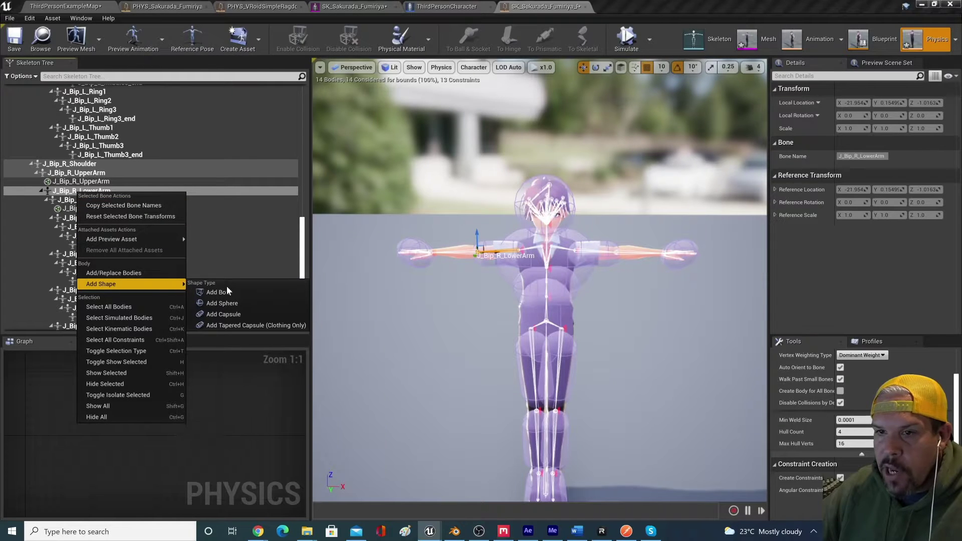
{"action": "left_click", "coordinate": [228, 302]}
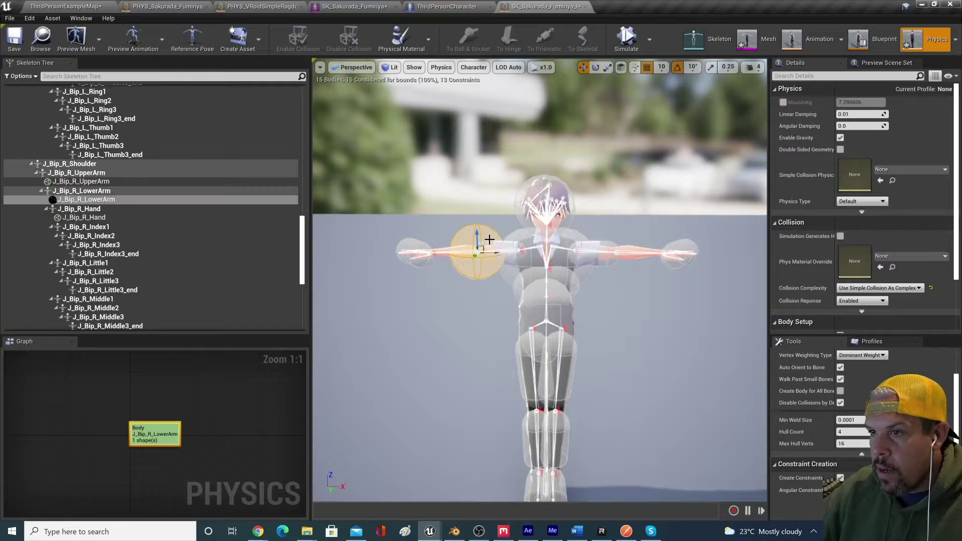
{"action": "key", "text": "Delete"}
{"action": "left_click", "coordinate": [98, 191]}
{"action": "right_click", "coordinate": [98, 191]}
{"action": "mouse_move", "coordinate": [174, 284]}
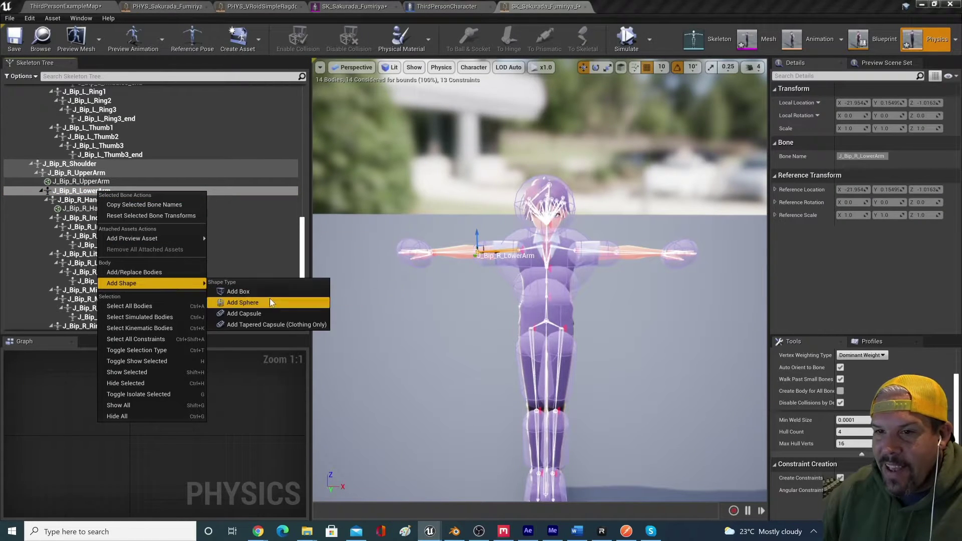
{"action": "left_click", "coordinate": [265, 313]}
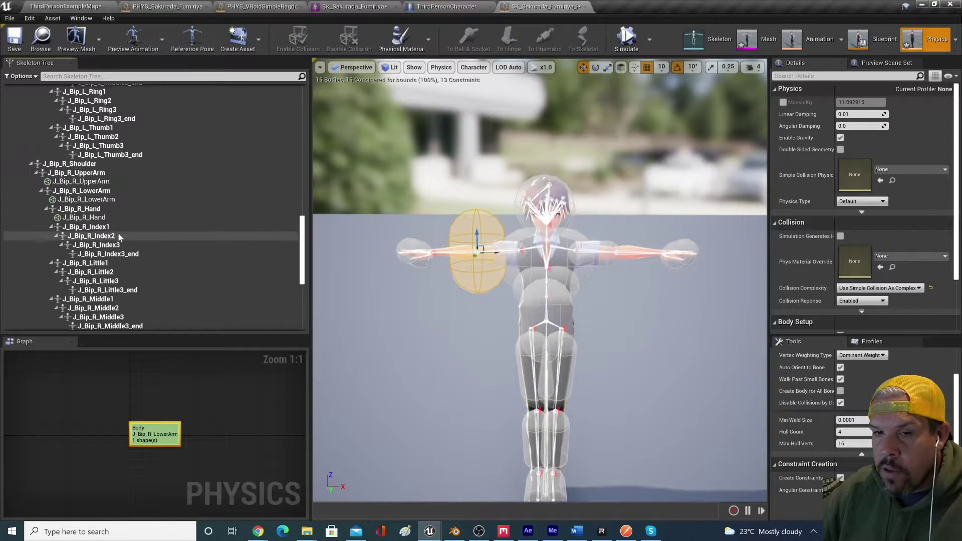
{"action": "scroll", "coordinate": [123, 230], "scroll_direction": "down", "scroll_amount": 5}
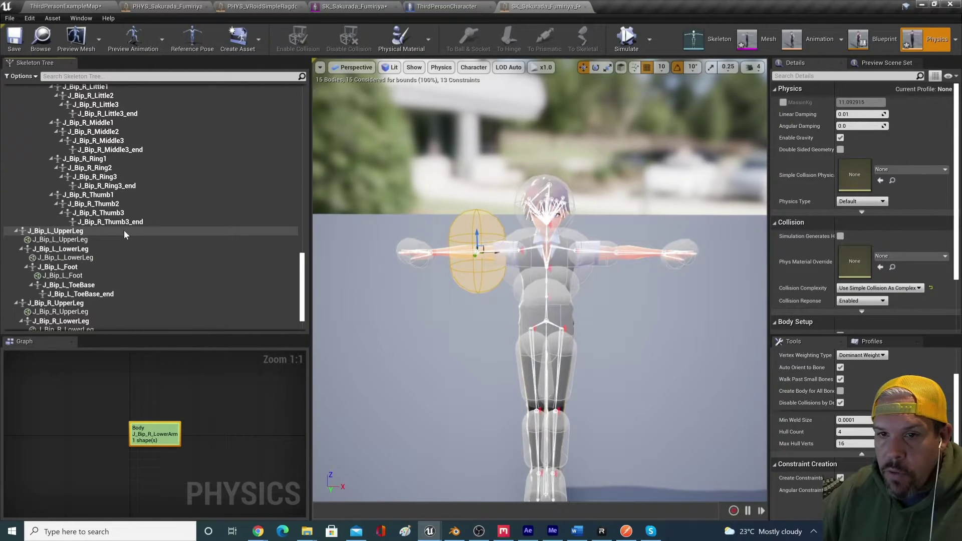
{"action": "scroll", "coordinate": [124, 230], "scroll_direction": "up", "scroll_amount": 8}
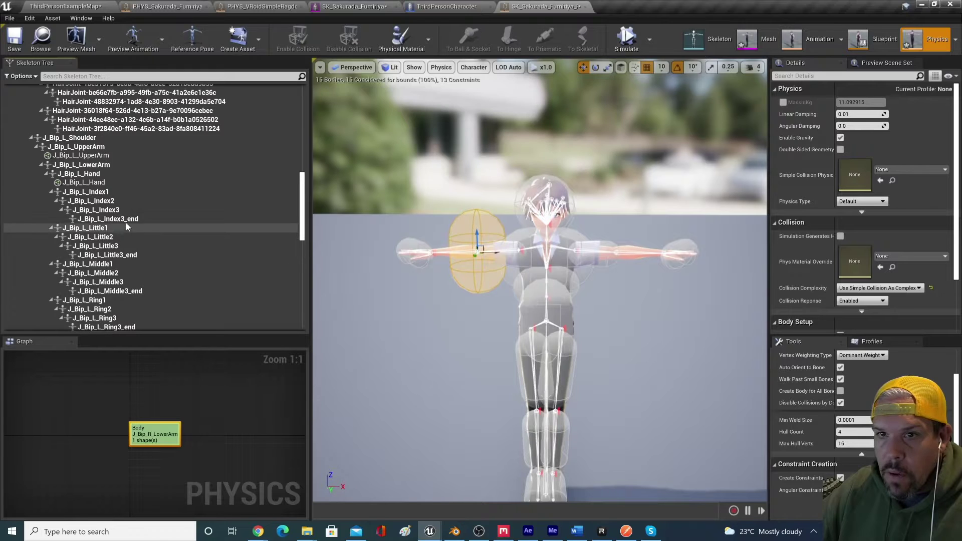
Add a capsule body to J_Bip_L_LowerArm and set the skeleton tree to Hide Bones
{"action": "left_click", "coordinate": [90, 164]}
{"action": "right_click", "coordinate": [89, 164]}
{"action": "mouse_move", "coordinate": [156, 256]}
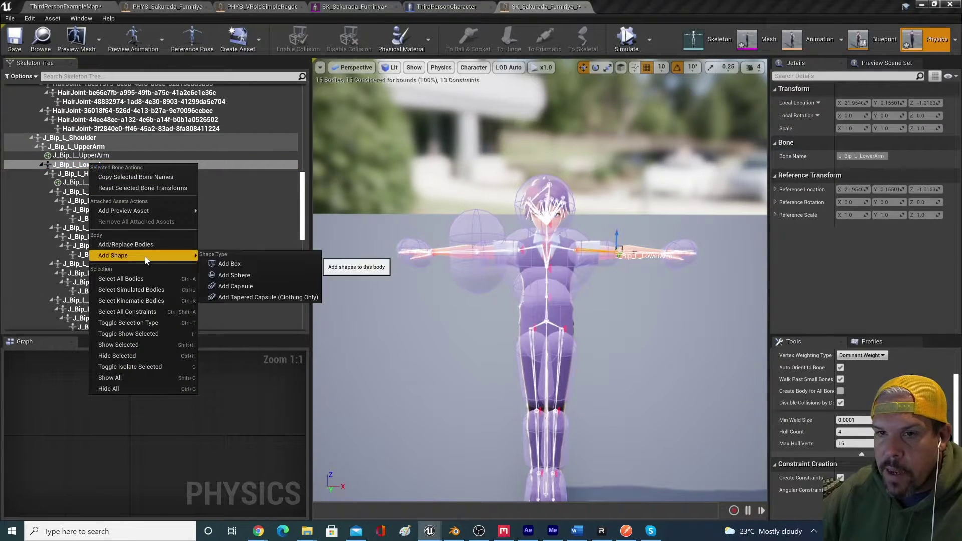
{"action": "left_click", "coordinate": [236, 283]}
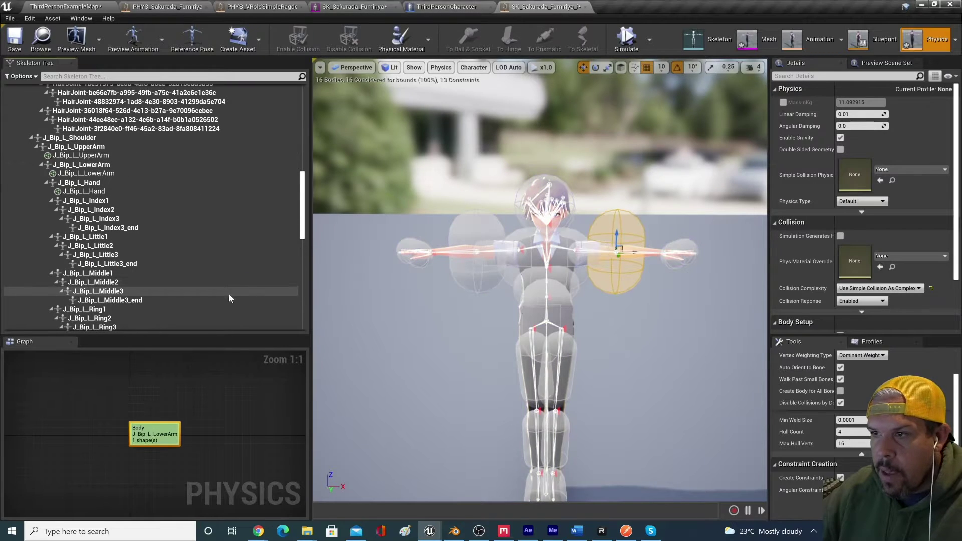
{"action": "left_click", "coordinate": [22, 76]}
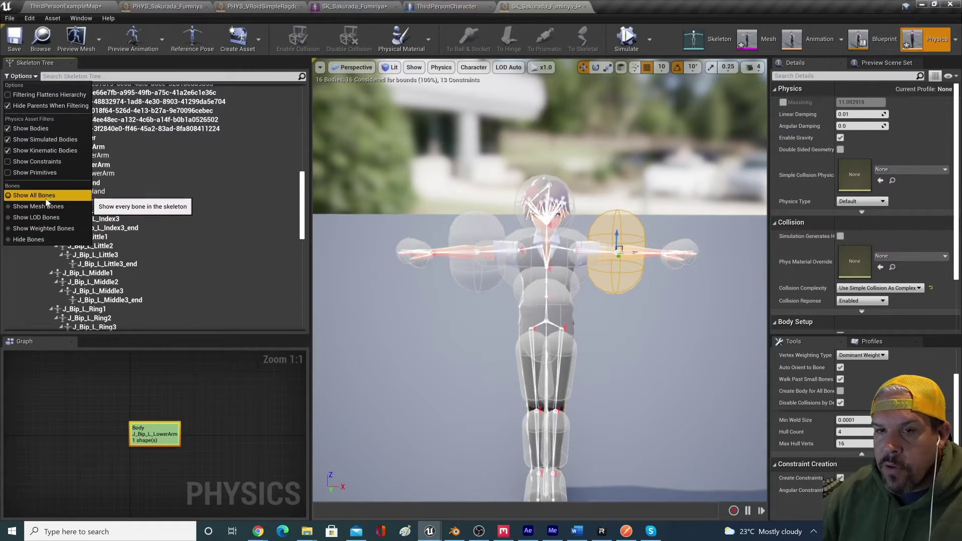
{"action": "left_click", "coordinate": [37, 235]}
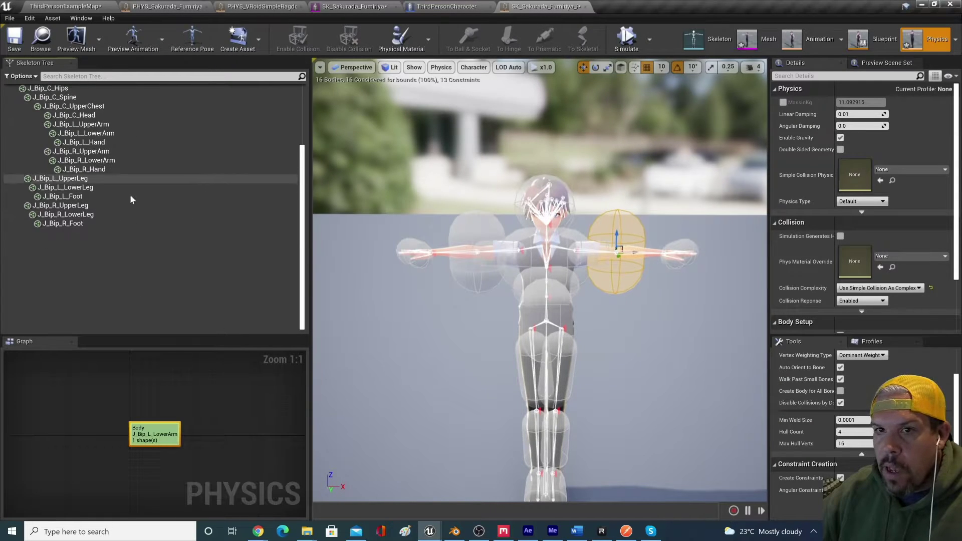
Rotate the J_Bip_R_LowerArm capsule 90° so it lies along the forearm
{"action": "left_click", "coordinate": [103, 134]}
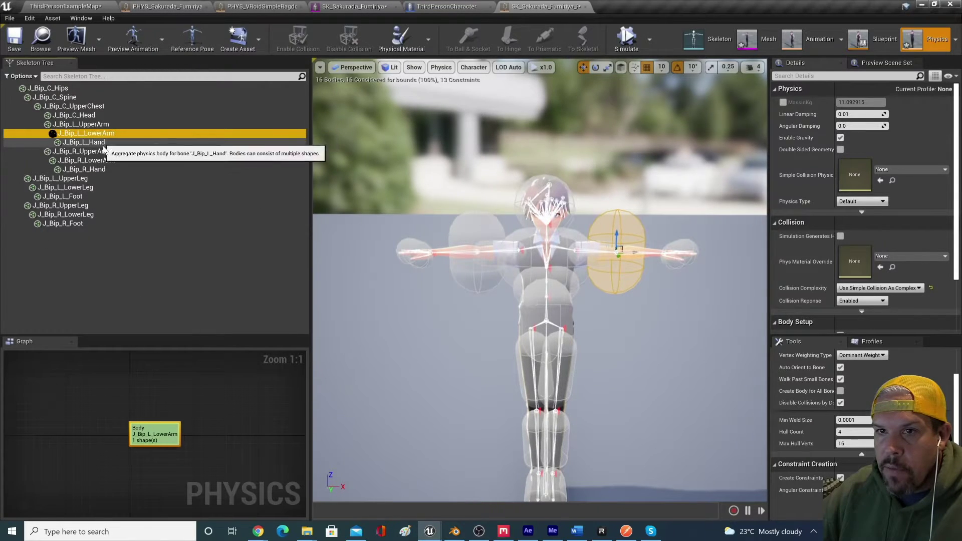
{"action": "left_click", "coordinate": [100, 160]}
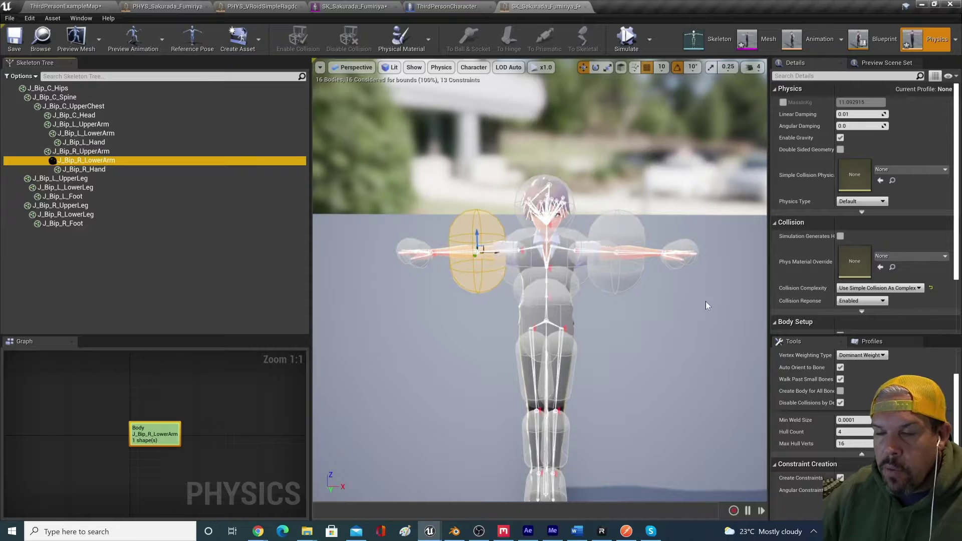
{"action": "left_click", "coordinate": [489, 236]}
{"action": "key", "text": "e"}
{"action": "left_click_drag", "start_coordinate": [491, 233], "coordinate": [491, 221]}
Frame the right forearm capsule, shrink it, then stretch it toward the wrist
{"action": "key", "text": "r"}
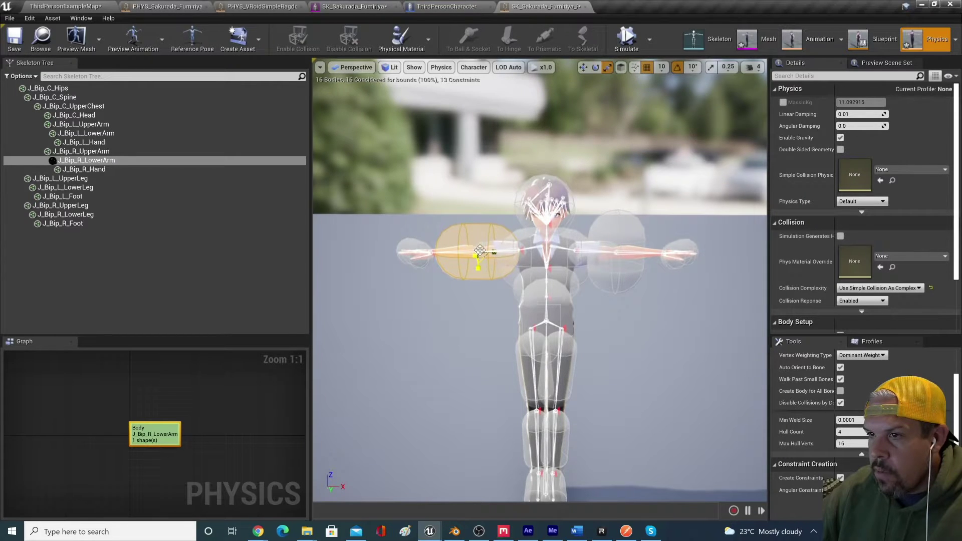
{"action": "scroll", "coordinate": [479, 266], "scroll_direction": "up", "scroll_amount": 5}
{"action": "scroll", "coordinate": [478, 266], "scroll_direction": "down", "scroll_amount": 5}
{"action": "scroll", "coordinate": [480, 252], "scroll_direction": "up", "scroll_amount": 3}
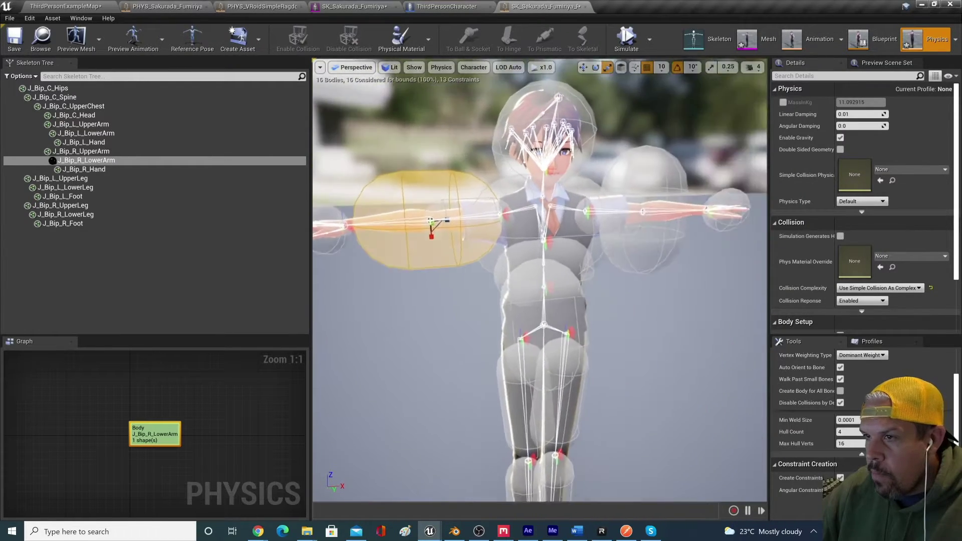
{"action": "key", "text": "f"}
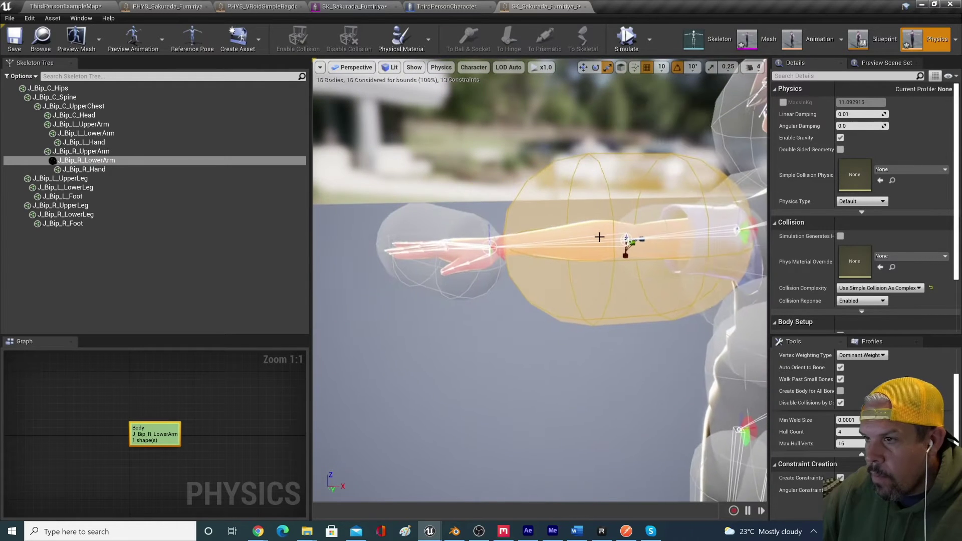
{"action": "left_click_drag", "start_coordinate": [625, 239], "coordinate": [642, 245]}
{"action": "key", "text": "w"}
{"action": "key", "text": "r"}
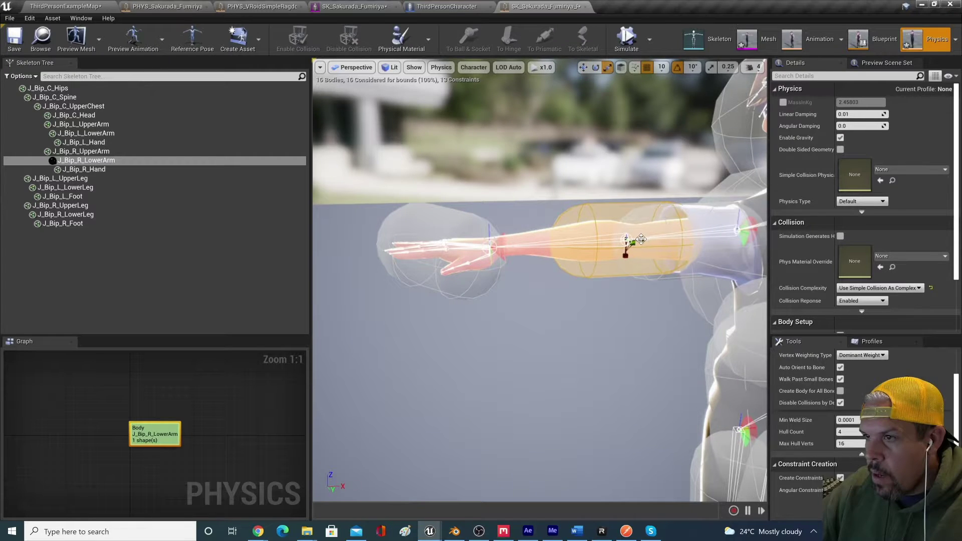
{"action": "left_click_drag", "start_coordinate": [641, 239], "coordinate": [607, 244]}
{"action": "key", "text": "w"}
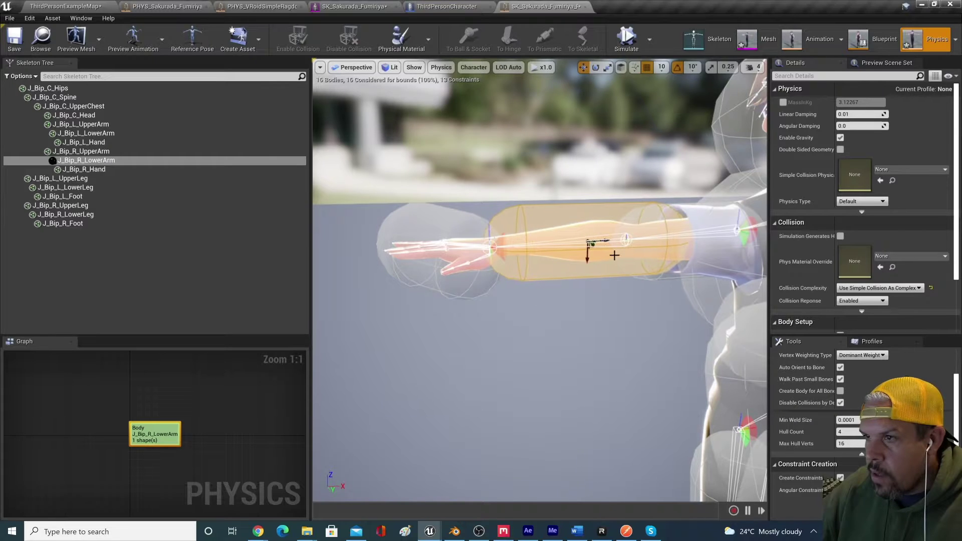
Shorten and trim the right forearm capsule to fit, dropping its mass to about 2.12
{"action": "scroll", "coordinate": [620, 315], "scroll_direction": "down", "scroll_amount": 5}
{"action": "middle_click_drag", "start_coordinate": [620, 316], "coordinate": [567, 311]}
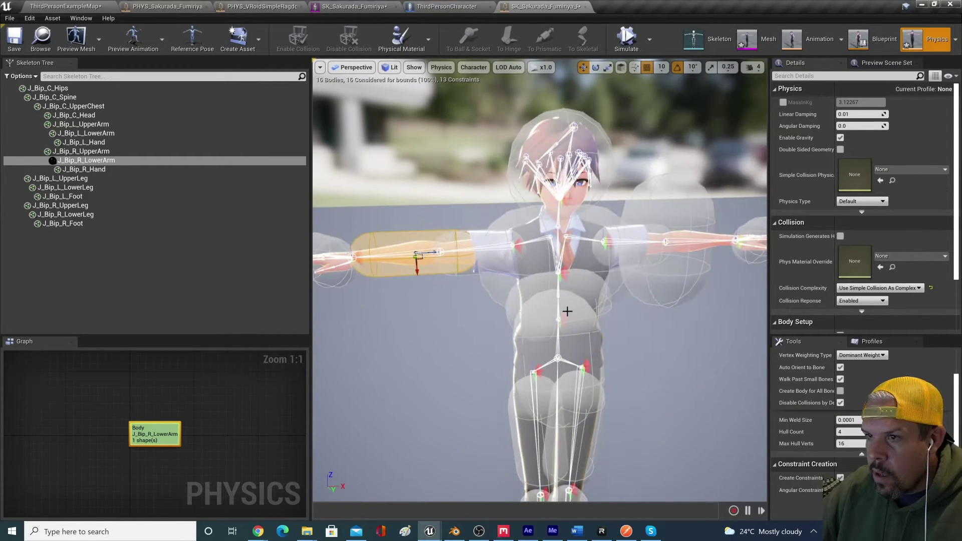
{"action": "key", "text": "r"}
{"action": "left_click_drag", "start_coordinate": [433, 253], "coordinate": [410, 256]}
{"action": "key", "text": "w"}
{"action": "middle_click_drag", "start_coordinate": [404, 332], "coordinate": [413, 317]}
{"action": "key", "text": "r"}
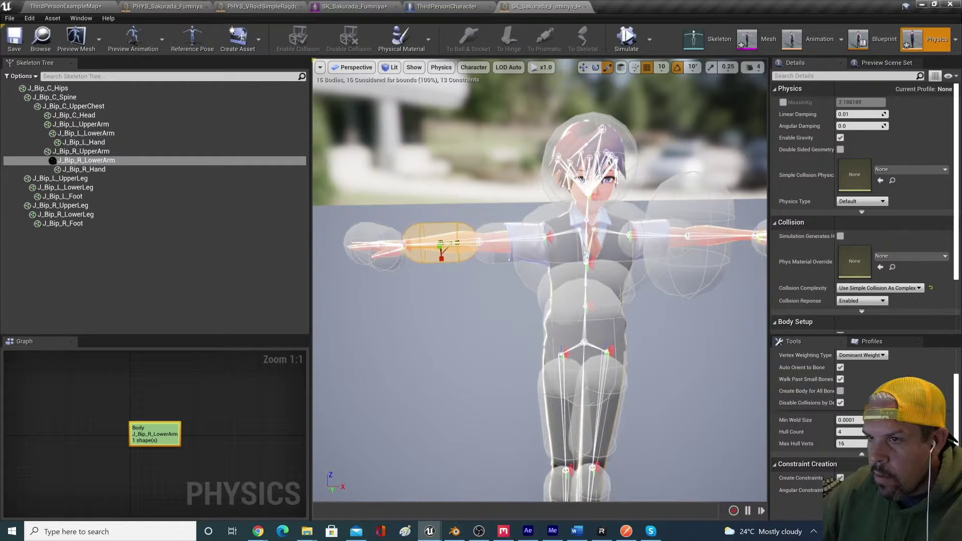
{"action": "left_click_drag", "start_coordinate": [441, 244], "coordinate": [455, 243]}
{"action": "key", "text": "w"}
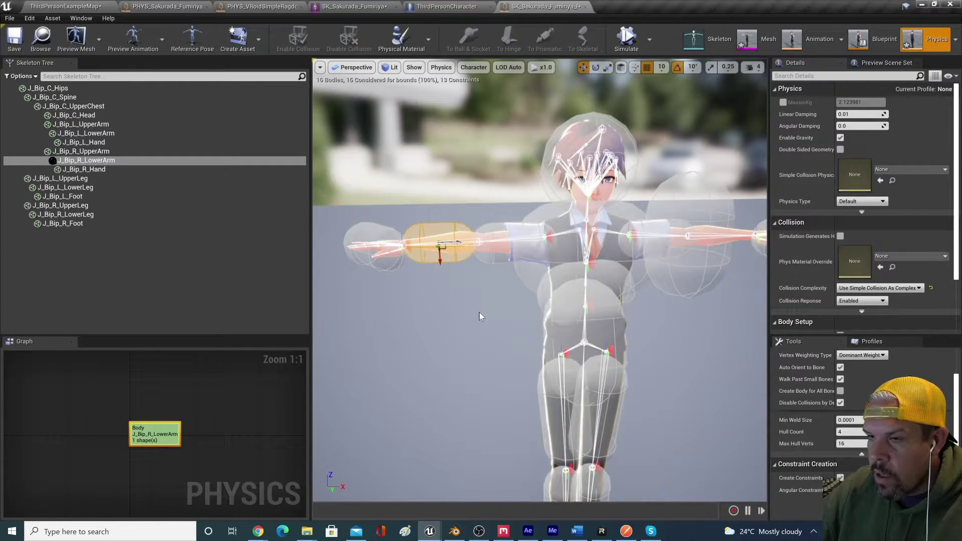
{"action": "right_click_drag", "start_coordinate": [455, 244], "coordinate": [575, 217]}
Shrink the J_Bip_L_LowerArm capsule, rotate it 90° along the forearm, and preview the simulation
{"action": "left_click", "coordinate": [592, 245]}
{"action": "key", "text": "r"}
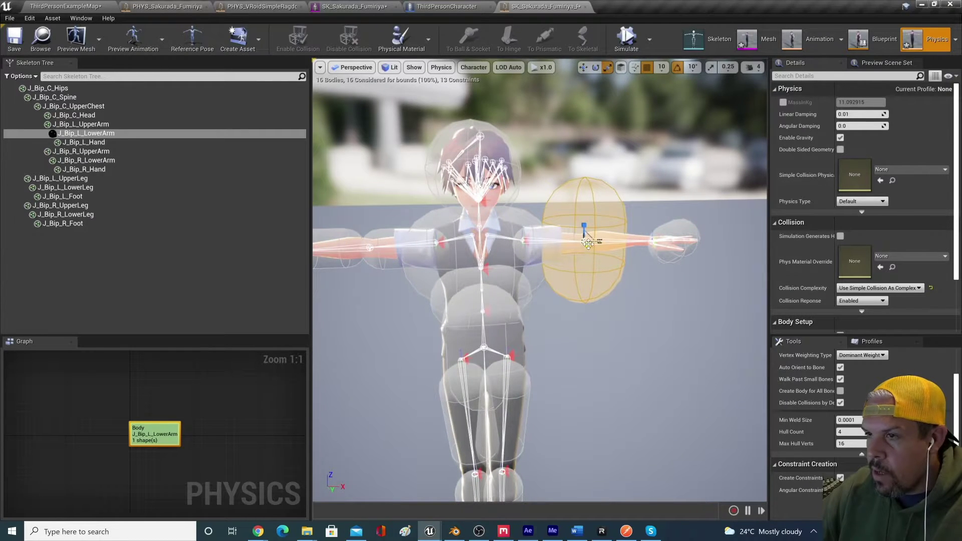
{"action": "left_click_drag", "start_coordinate": [585, 239], "coordinate": [591, 234]}
{"action": "key", "text": "e"}
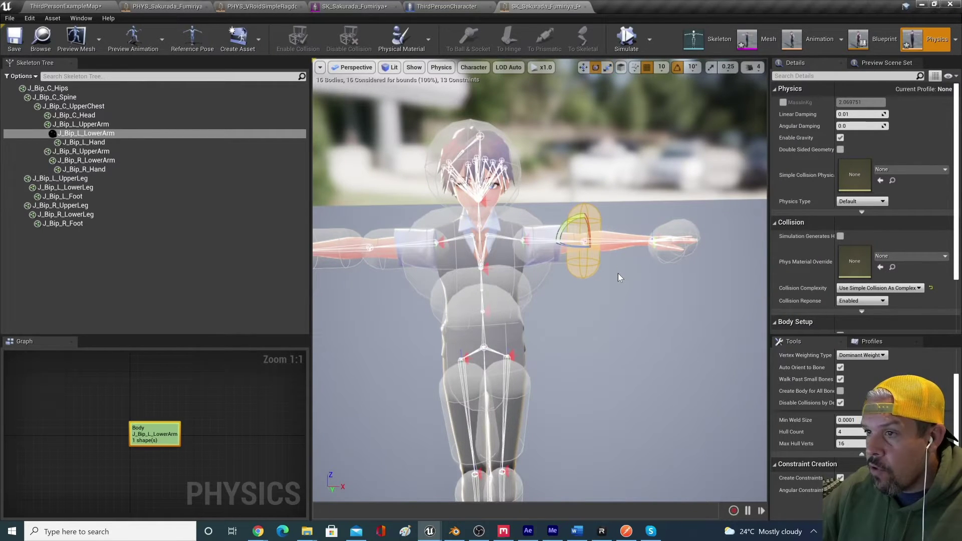
{"action": "left_click_drag", "start_coordinate": [565, 221], "coordinate": [632, 245]}
{"action": "key", "text": "w"}
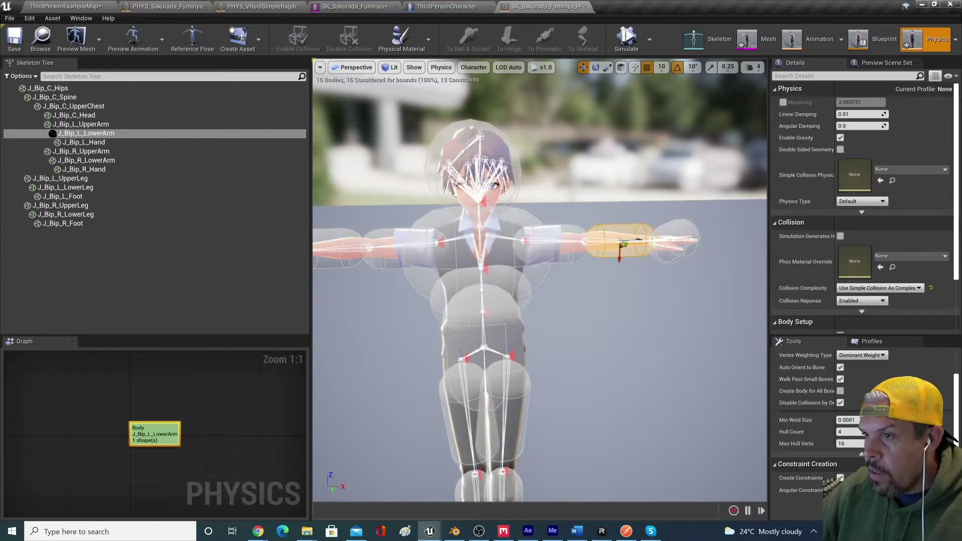
{"action": "key", "text": "alt+s"}
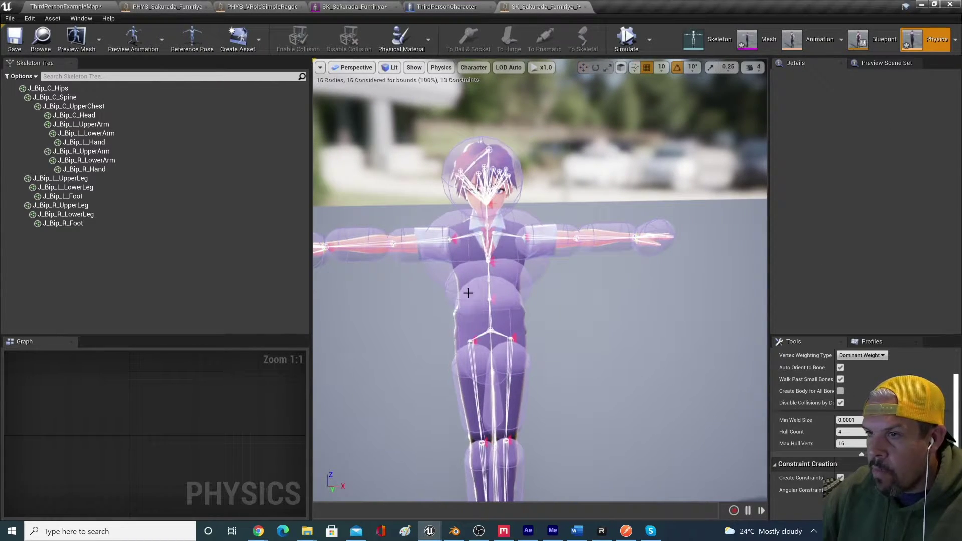
Select J_Bip_R_UpperArm and J_Bip_R_Hand, then the constraint joining the hand to the upper arm
{"action": "right_click_drag", "start_coordinate": [454, 263], "coordinate": [410, 263]}
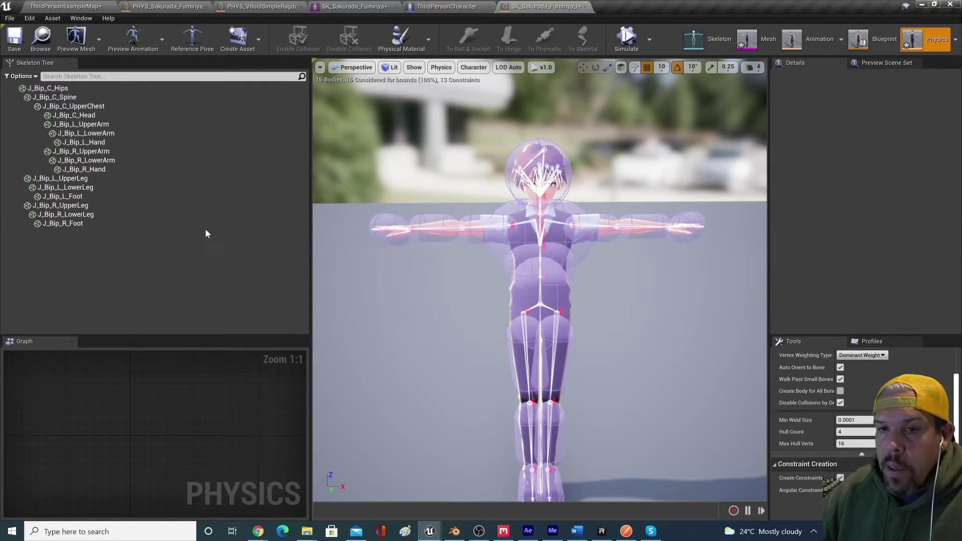
{"action": "left_click", "coordinate": [94, 150]}
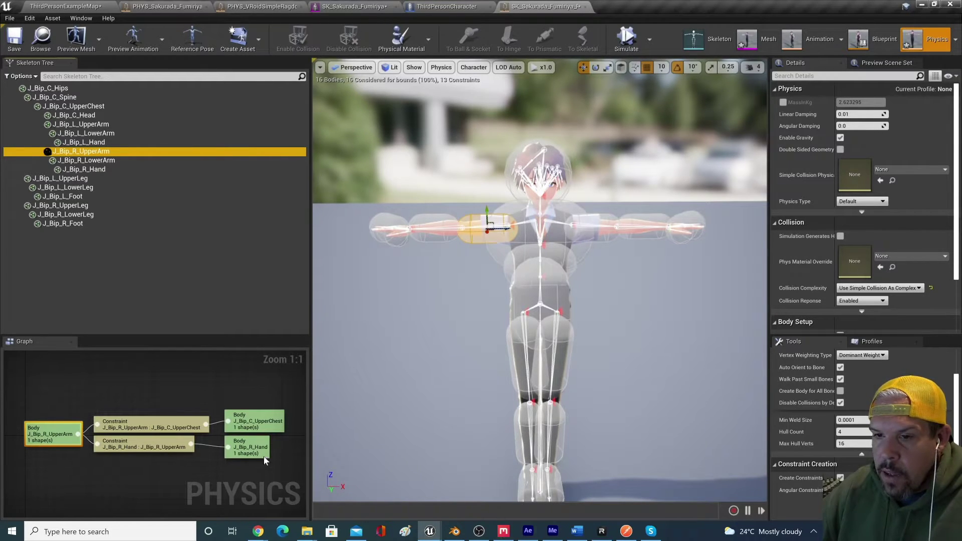
{"action": "left_click", "coordinate": [107, 169]}
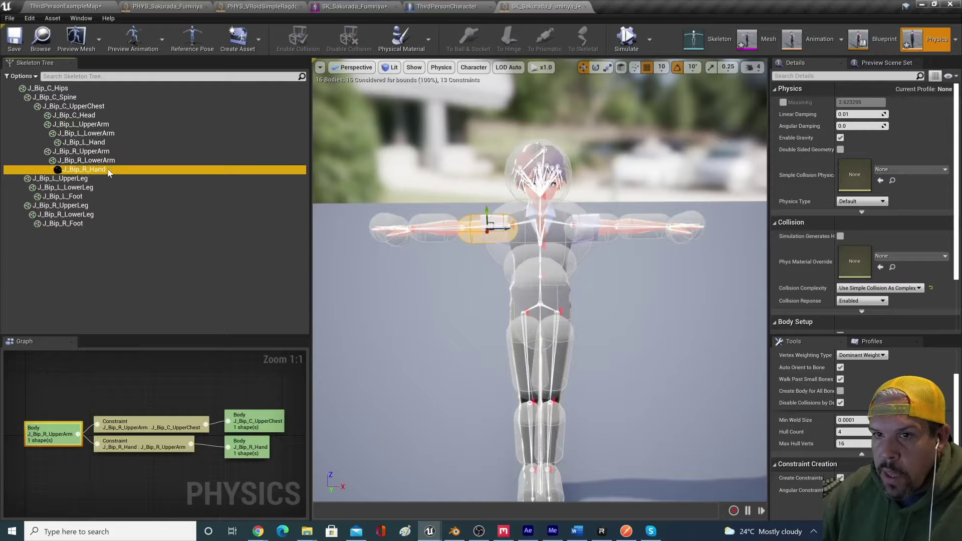
{"action": "left_click", "coordinate": [167, 436]}
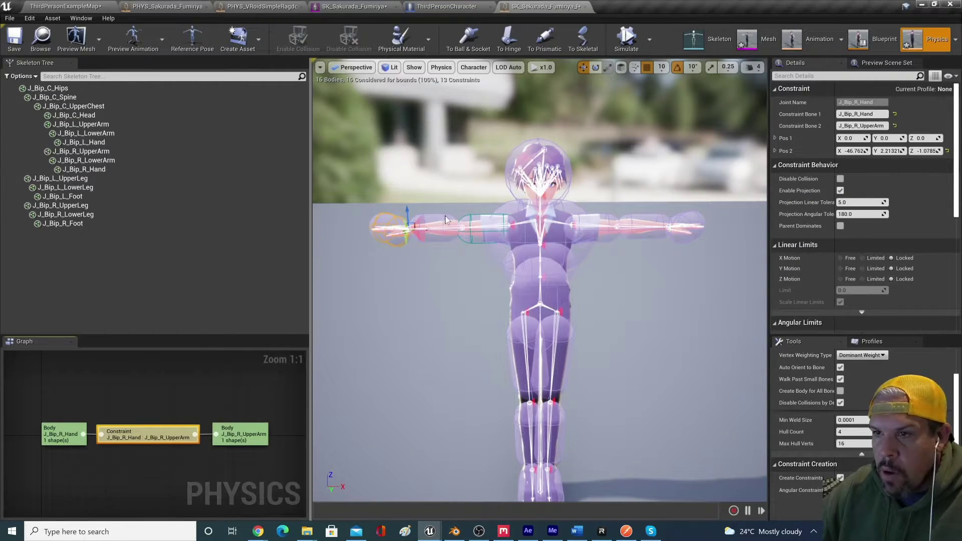
Delete the constraint linking J_Bip_R_Hand directly to J_Bip_R_UpperArm
{"action": "left_click", "coordinate": [223, 435]}
{"action": "left_click", "coordinate": [80, 436]}
{"action": "left_click", "coordinate": [133, 435]}
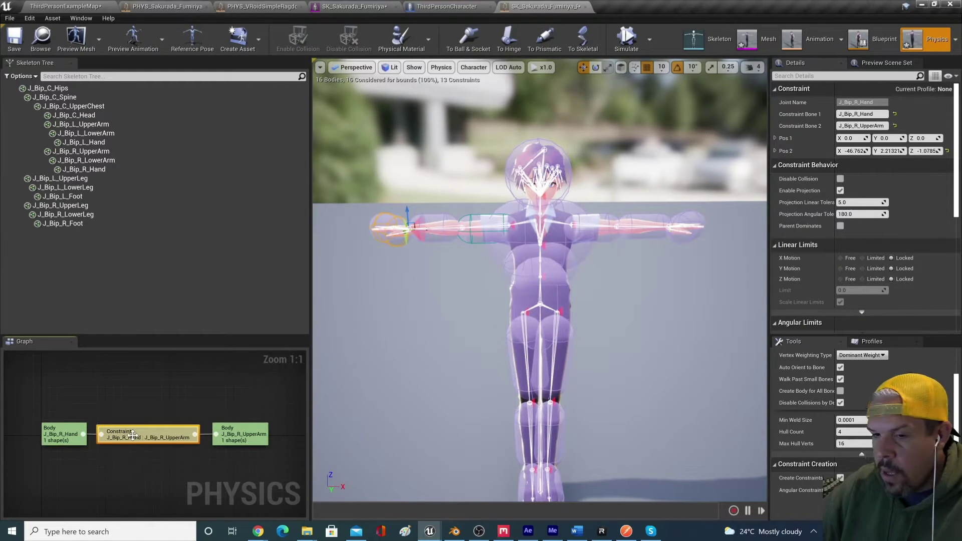
{"action": "key", "text": "Delete"}
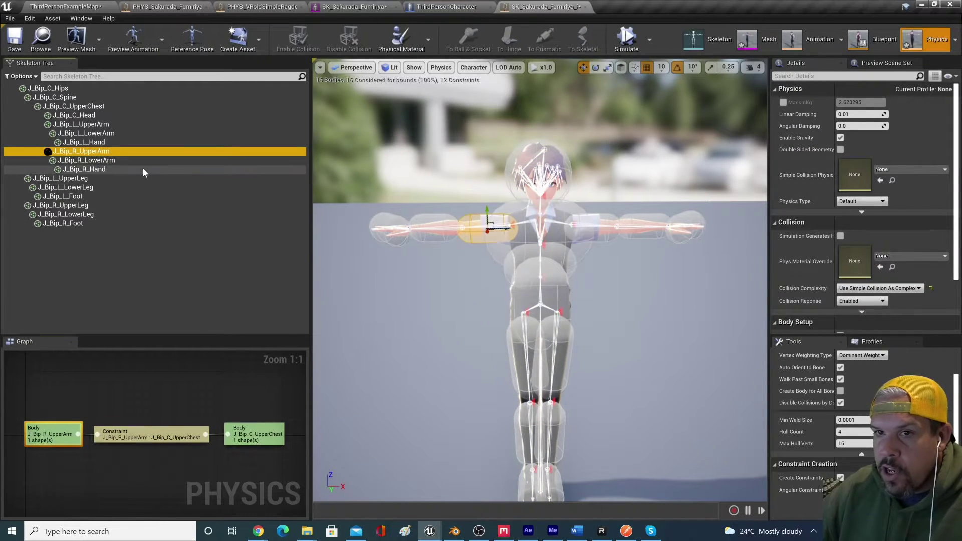
Create a constraint joining J_Bip_R_LowerArm to J_Bip_R_UpperArm
{"action": "left_click", "coordinate": [125, 159]}
{"action": "left_click", "coordinate": [113, 170]}
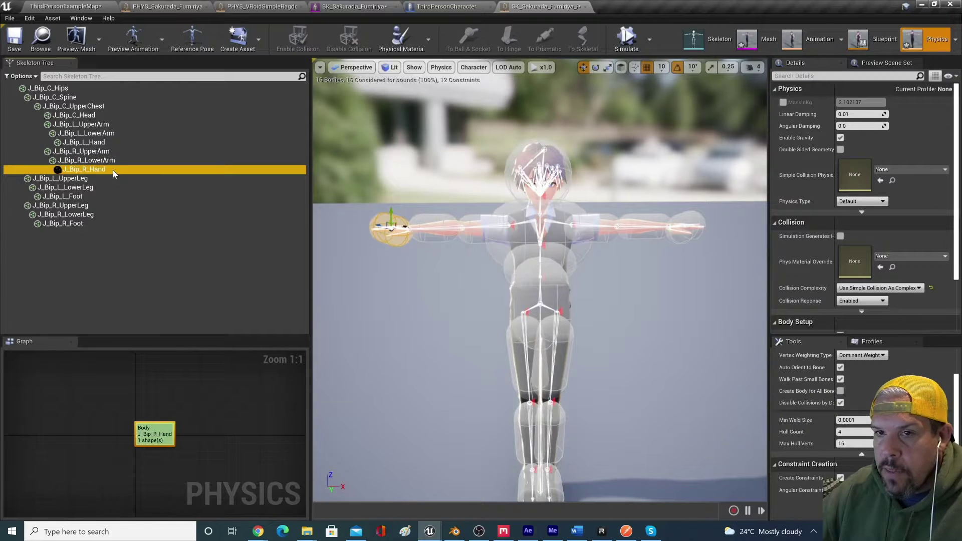
{"action": "left_click", "coordinate": [109, 151]}
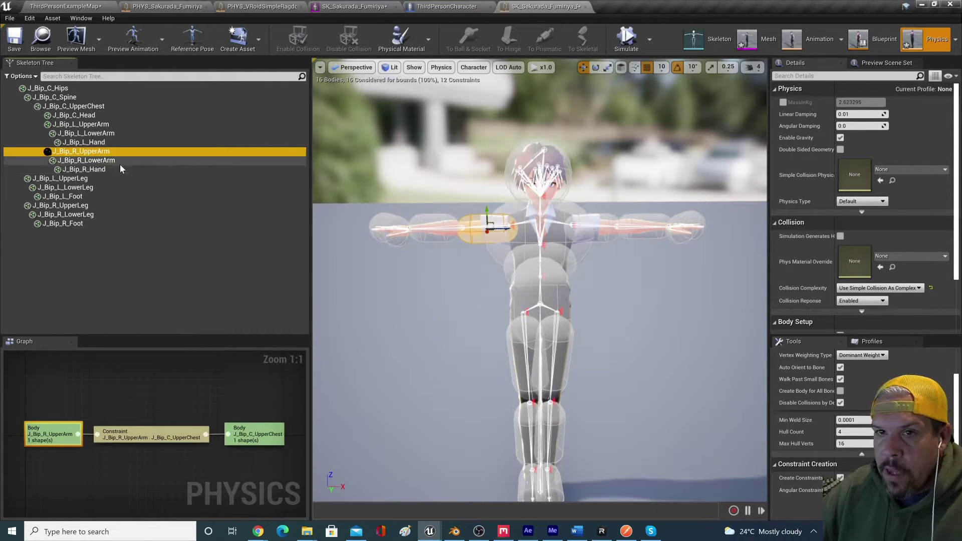
{"action": "left_click", "coordinate": [61, 434]}
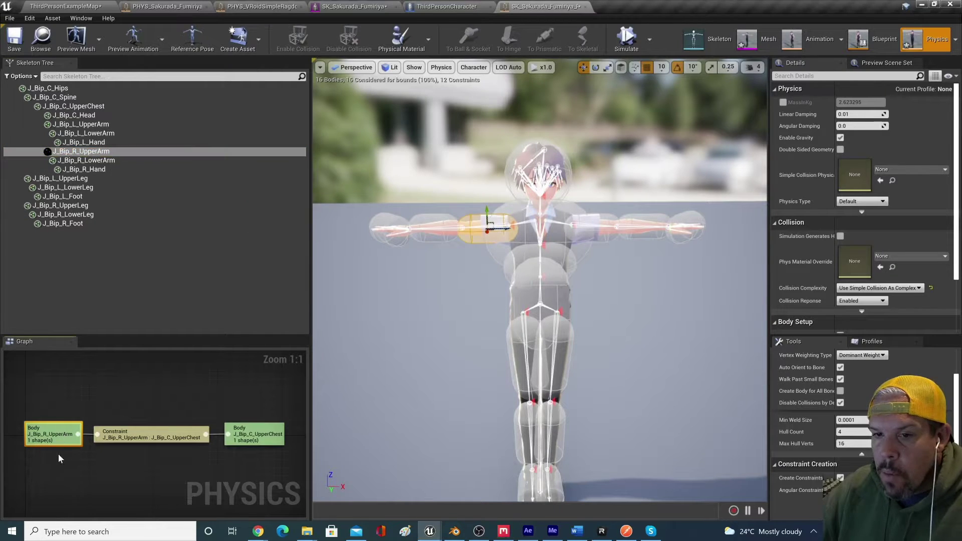
{"action": "right_click", "coordinate": [54, 437]}
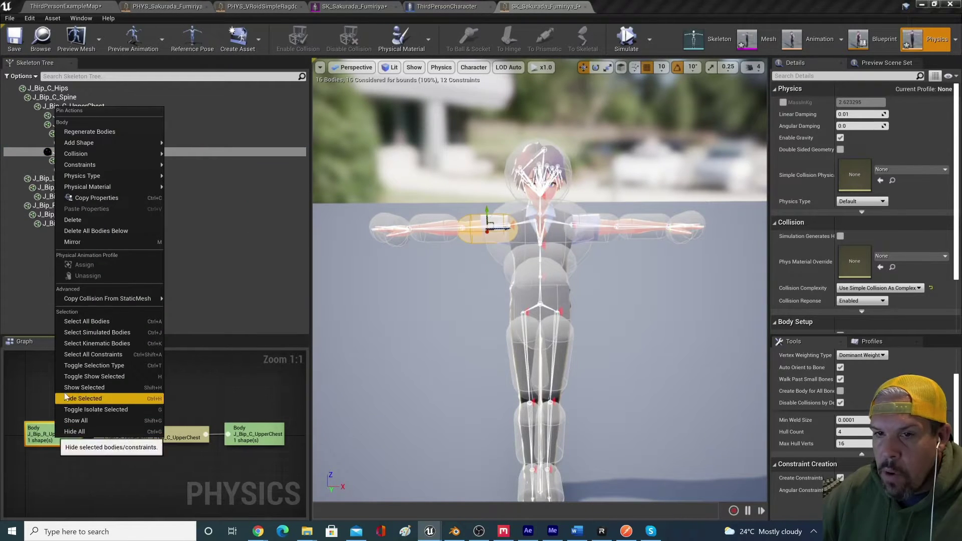
{"action": "left_click", "coordinate": [73, 472]}
{"action": "right_click", "coordinate": [45, 436]}
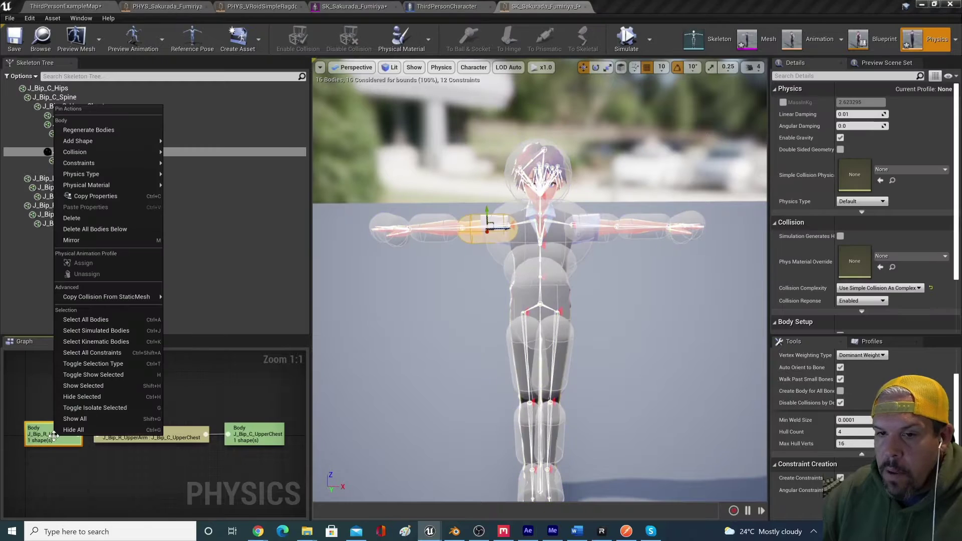
{"action": "mouse_move", "coordinate": [125, 181]}
{"action": "mouse_move", "coordinate": [129, 163]}
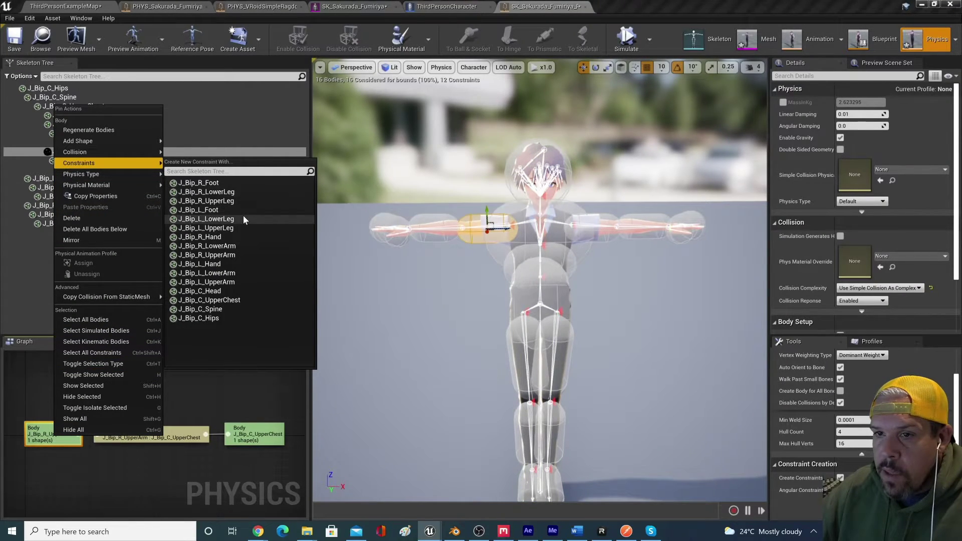
{"action": "left_click", "coordinate": [241, 245]}
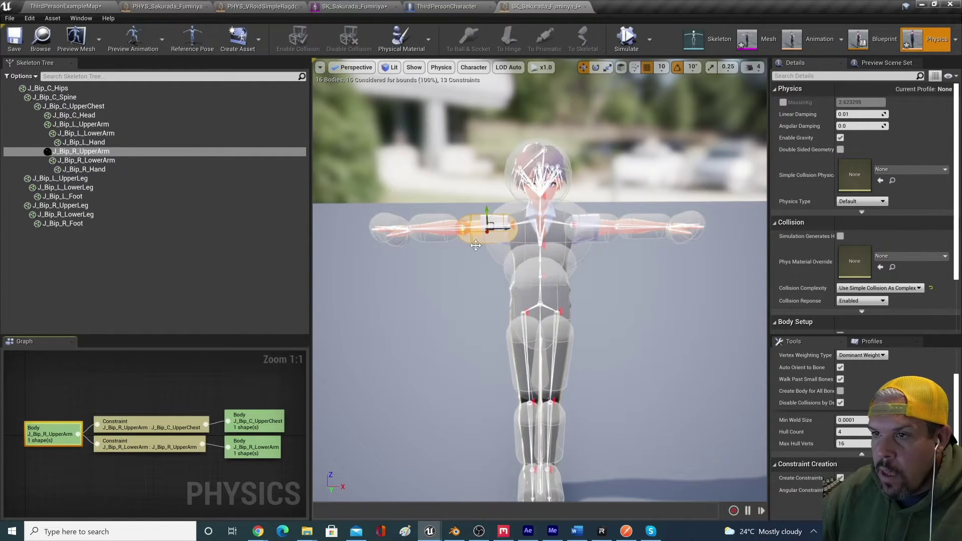
Create a constraint joining J_Bip_R_Hand to J_Bip_R_LowerArm, totalling 14 constraints
{"action": "left_click", "coordinate": [114, 161]}
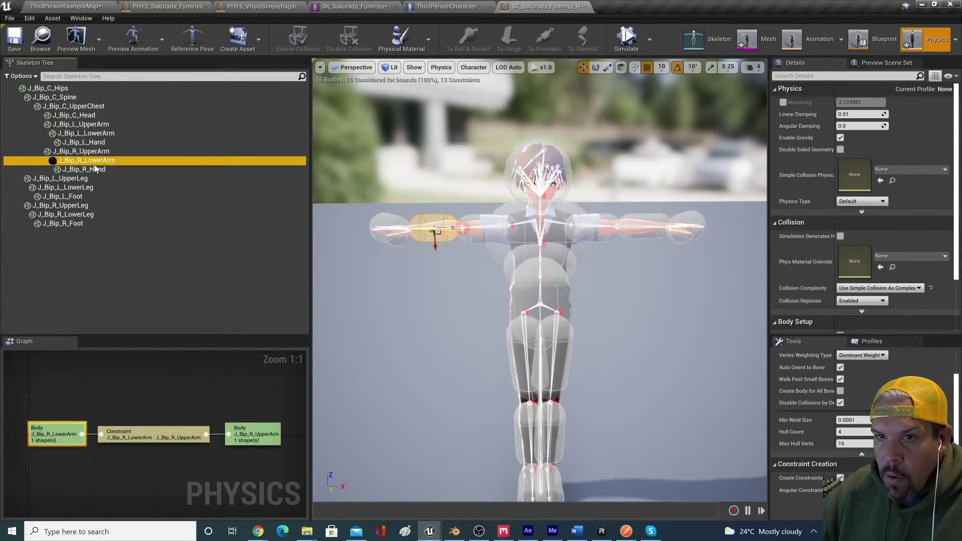
{"action": "right_click", "coordinate": [64, 442]}
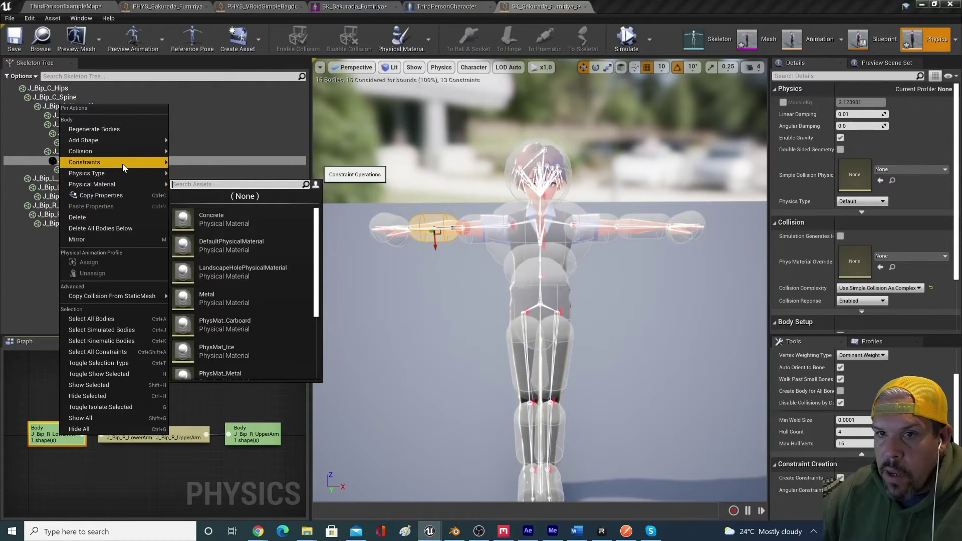
{"action": "mouse_move", "coordinate": [120, 162]}
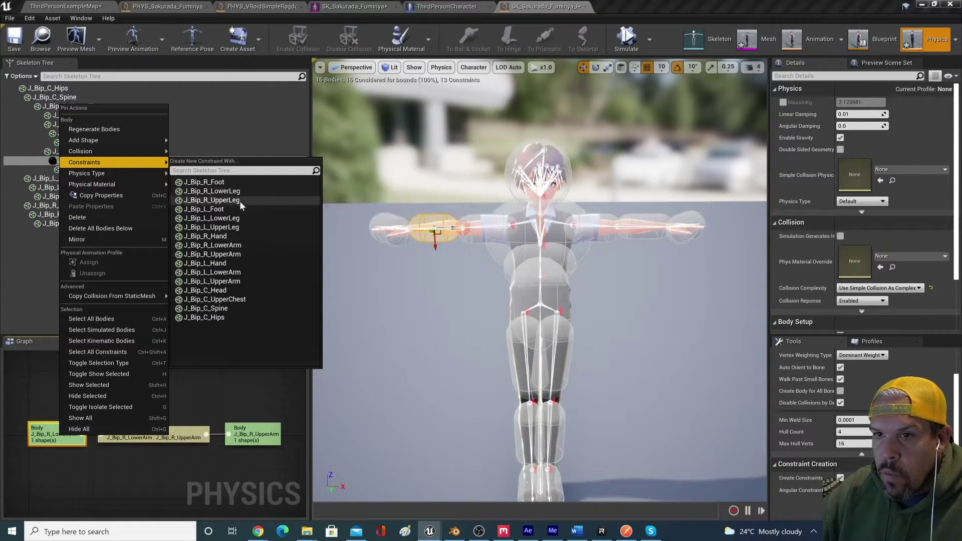
{"action": "left_click", "coordinate": [242, 236]}
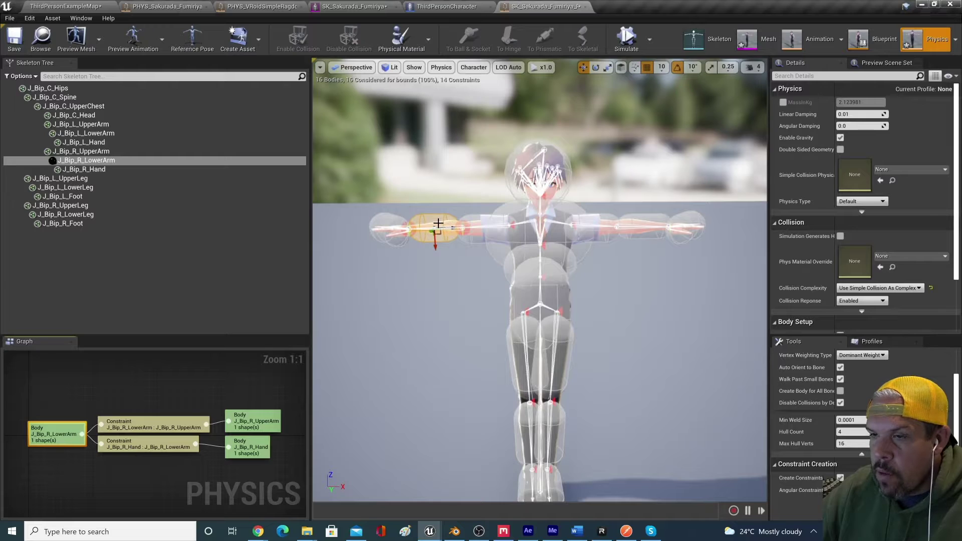
{"action": "scroll", "coordinate": [438, 222], "scroll_direction": "up", "scroll_amount": 3}
{"action": "scroll", "coordinate": [399, 206], "scroll_direction": "down", "scroll_amount": 4}
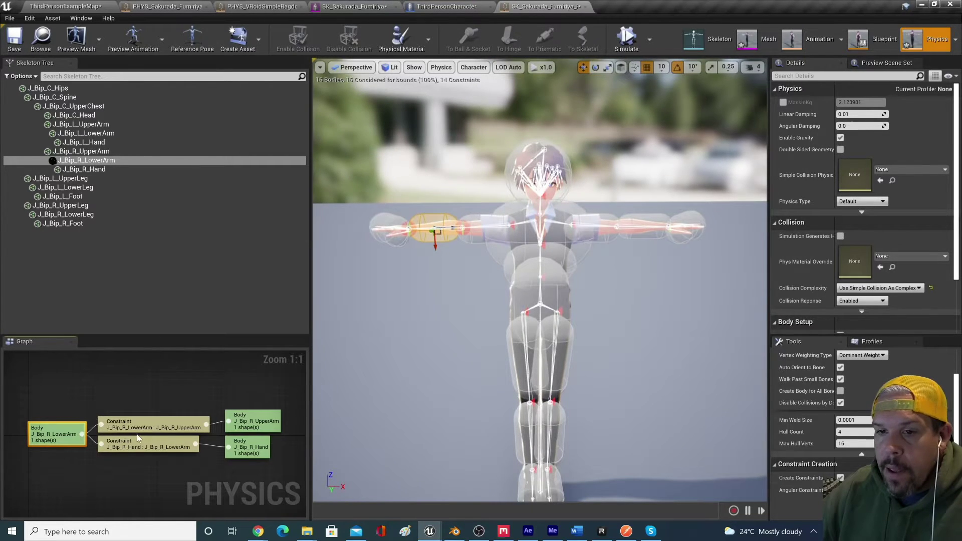
Set Swing 1, Swing 2 and Twist to Limited on the right lower arm to upper arm constraint
{"action": "left_click", "coordinate": [470, 224]}
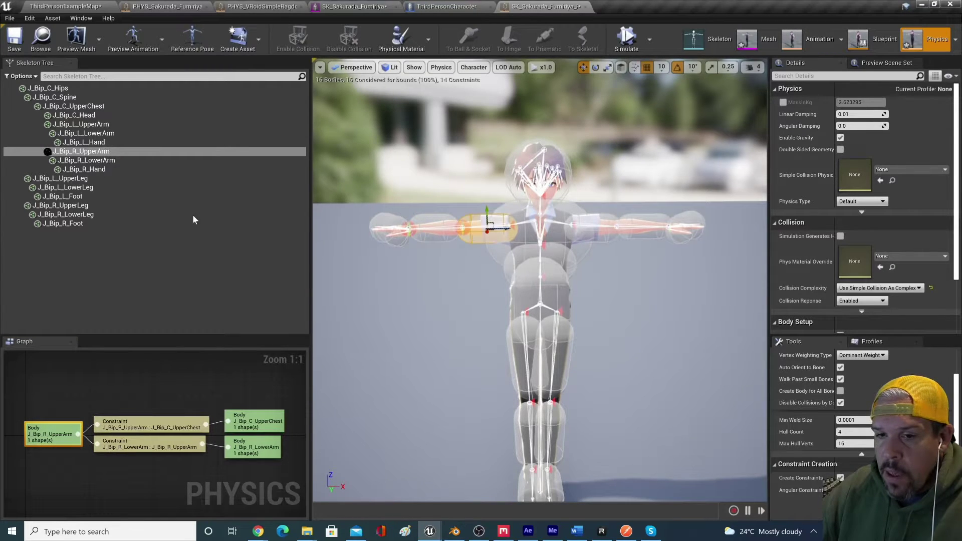
{"action": "left_click", "coordinate": [142, 153]}
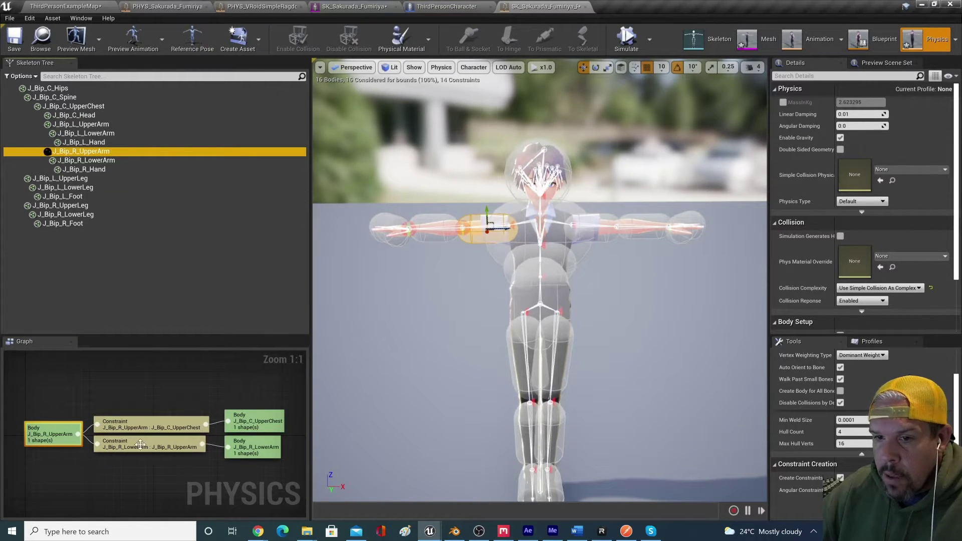
{"action": "left_click", "coordinate": [169, 426]}
{"action": "scroll", "coordinate": [923, 210], "scroll_direction": "down", "scroll_amount": 5}
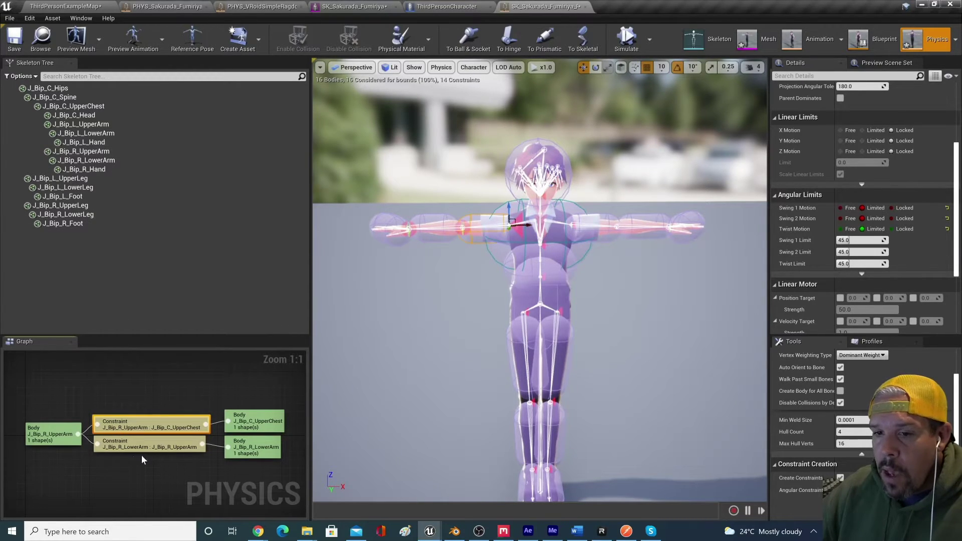
{"action": "left_click", "coordinate": [177, 447]}
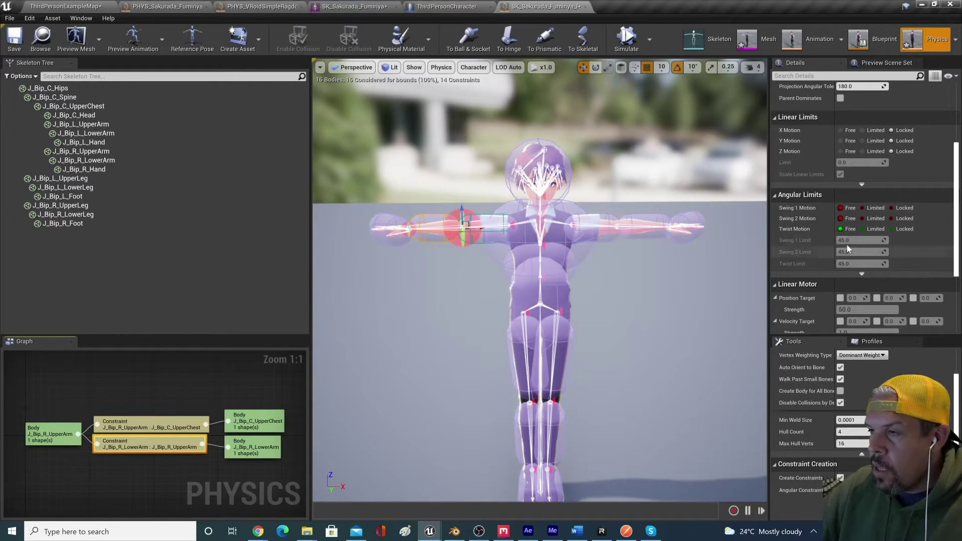
{"action": "left_click", "coordinate": [862, 208]}
{"action": "left_click", "coordinate": [862, 219]}
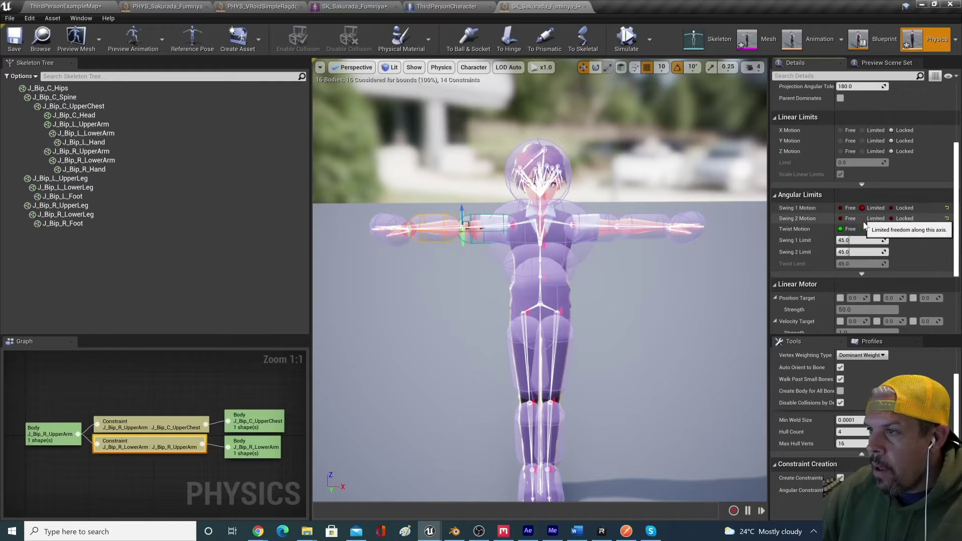
{"action": "left_click", "coordinate": [862, 229]}
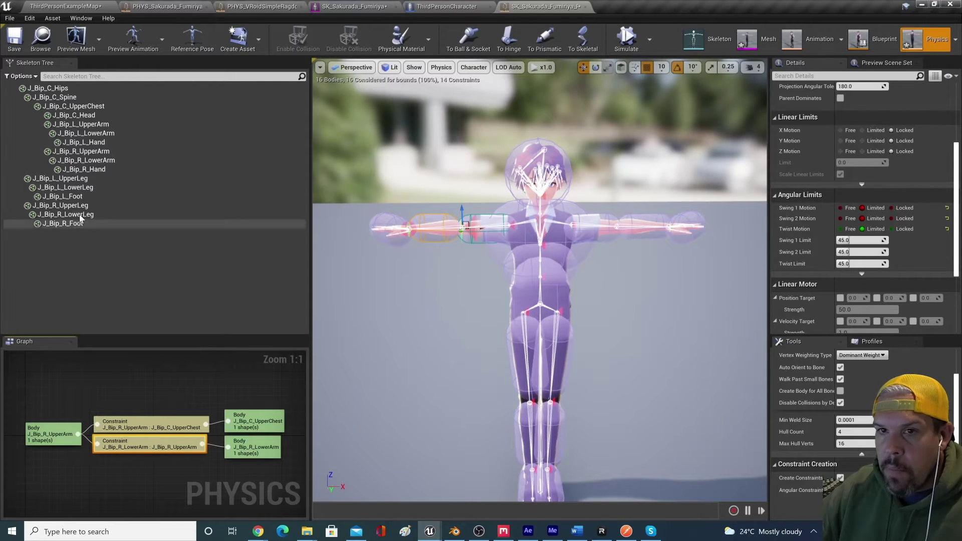
Limit the J_Bip_R_Hand to J_Bip_R_LowerArm constraint's Swing 1, Swing 2 and Twist to 45°
{"action": "left_click", "coordinate": [94, 161]}
{"action": "left_click", "coordinate": [93, 169]}
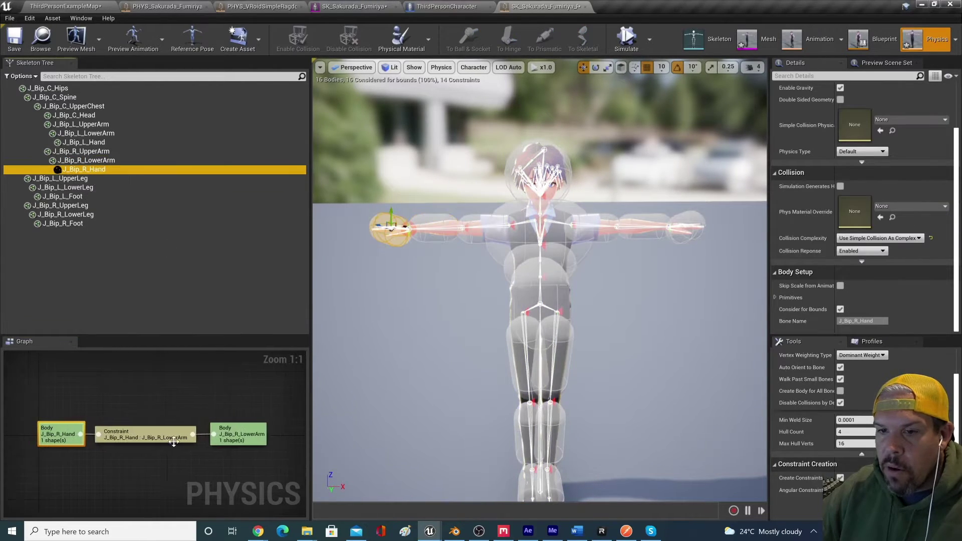
{"action": "left_click", "coordinate": [151, 437]}
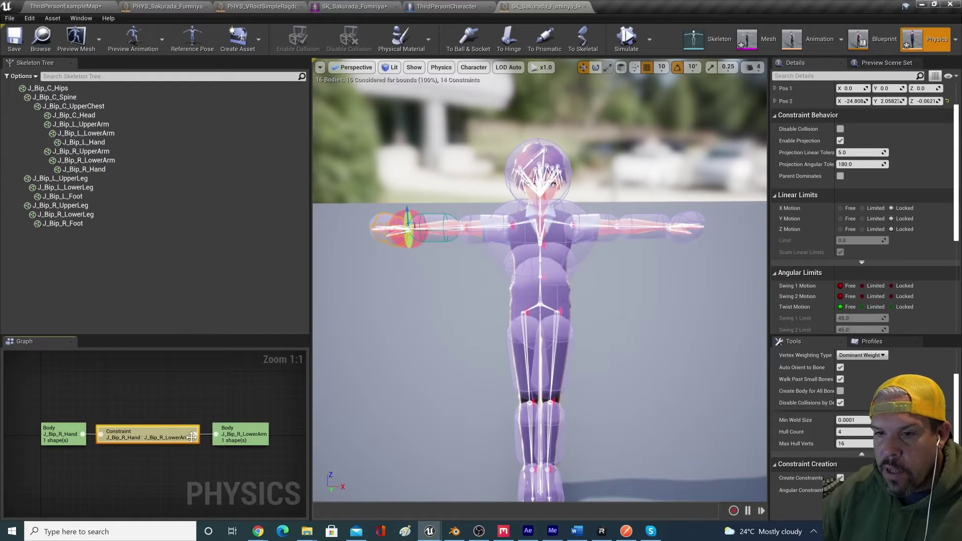
{"action": "scroll", "coordinate": [871, 181], "scroll_direction": "down", "scroll_amount": 5}
{"action": "left_click", "coordinate": [873, 157]}
{"action": "left_click", "coordinate": [874, 168]}
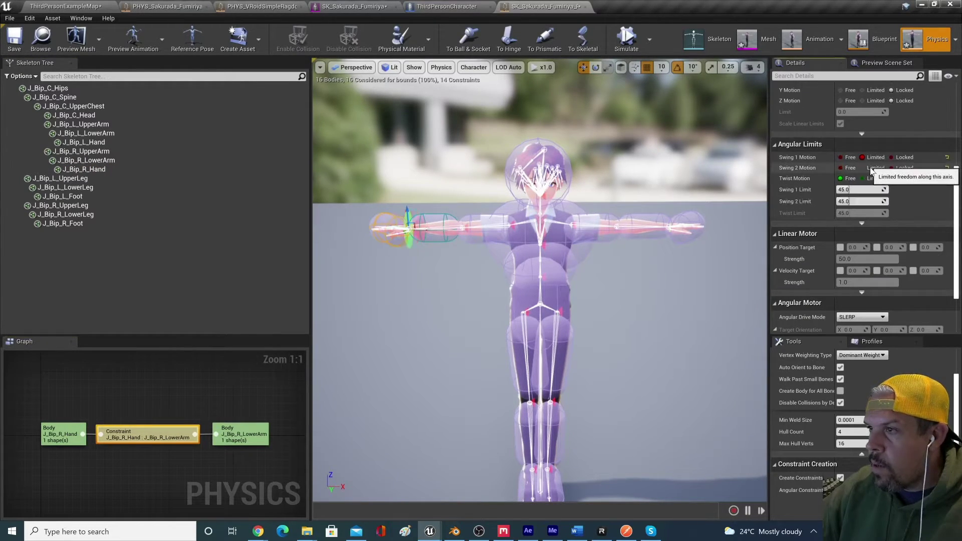
{"action": "left_click", "coordinate": [874, 179]}
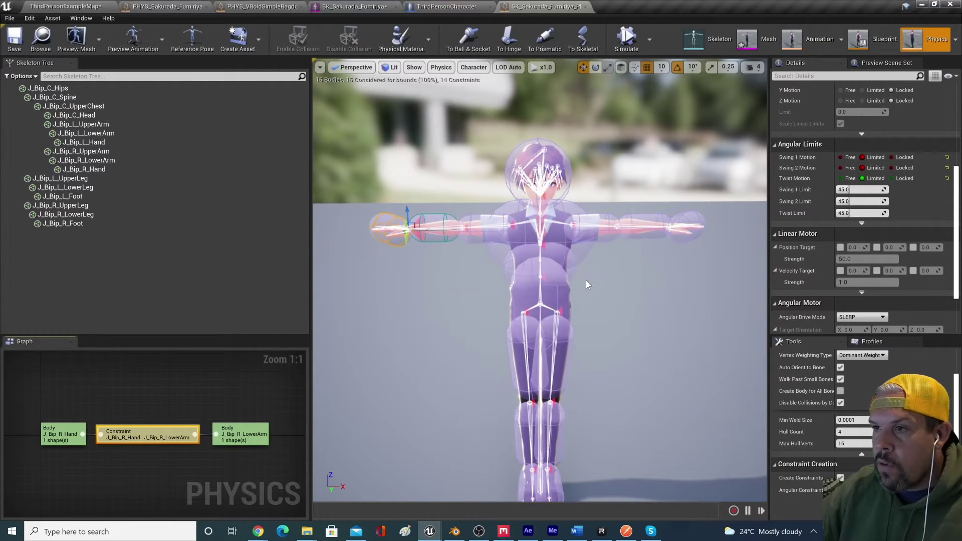
{"action": "left_click", "coordinate": [599, 226]}
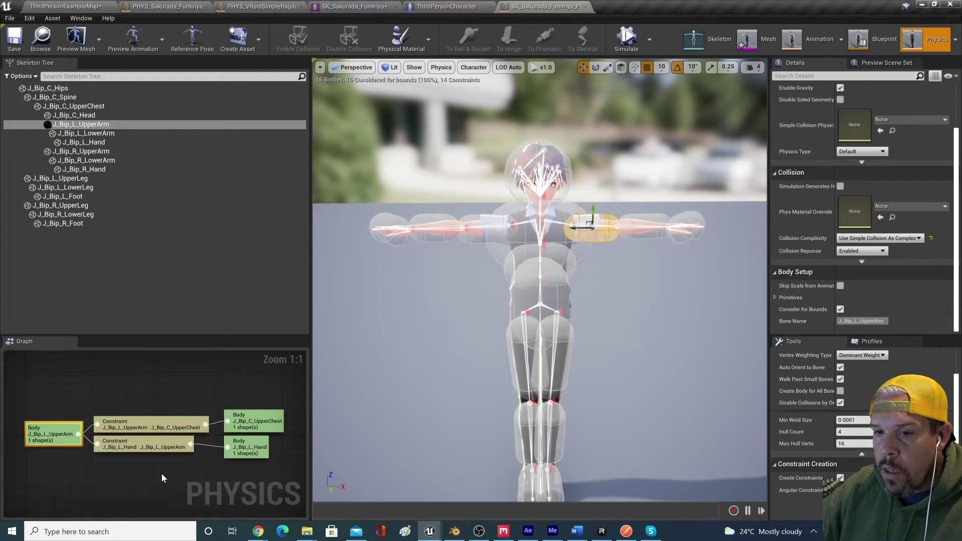
Replace the L_Hand:L_UpperArm constraint with a limited J_Bip_L_LowerArm to upper arm constraint
{"action": "left_click", "coordinate": [132, 445]}
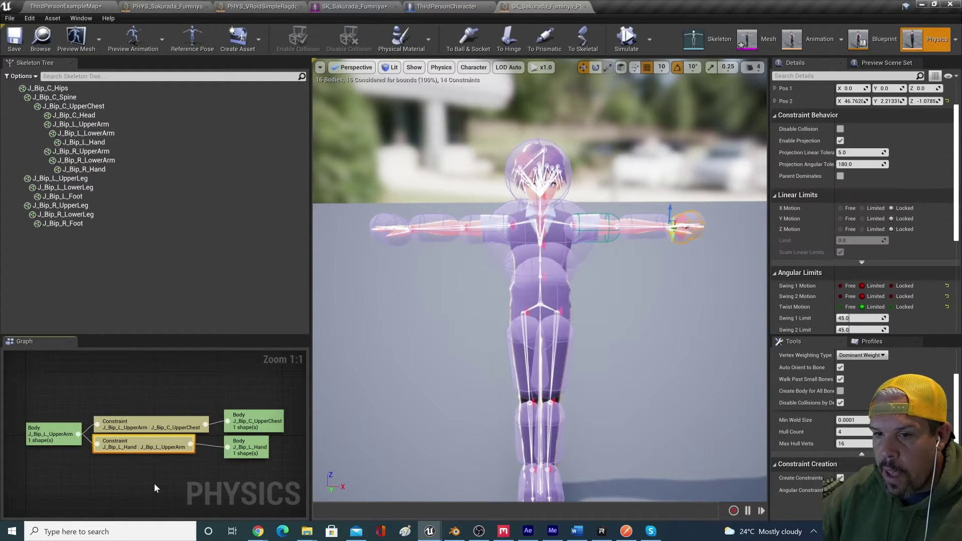
{"action": "key", "text": "Delete"}
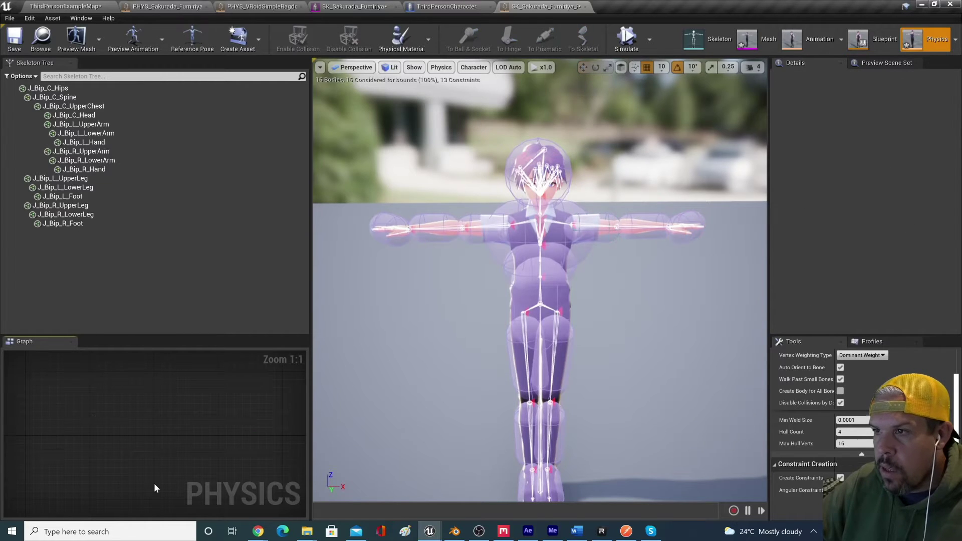
{"action": "left_click", "coordinate": [598, 223]}
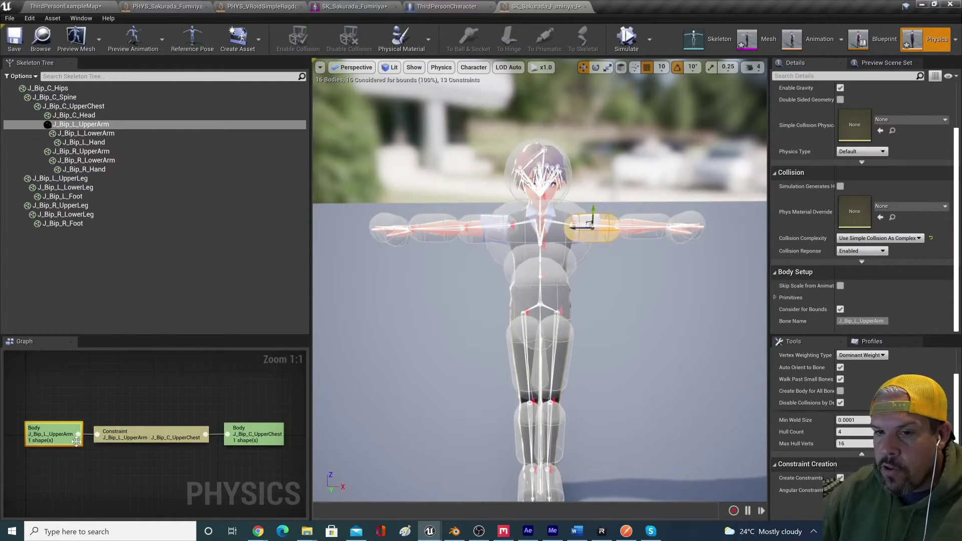
{"action": "right_click", "coordinate": [54, 432]}
{"action": "mouse_move", "coordinate": [114, 161]}
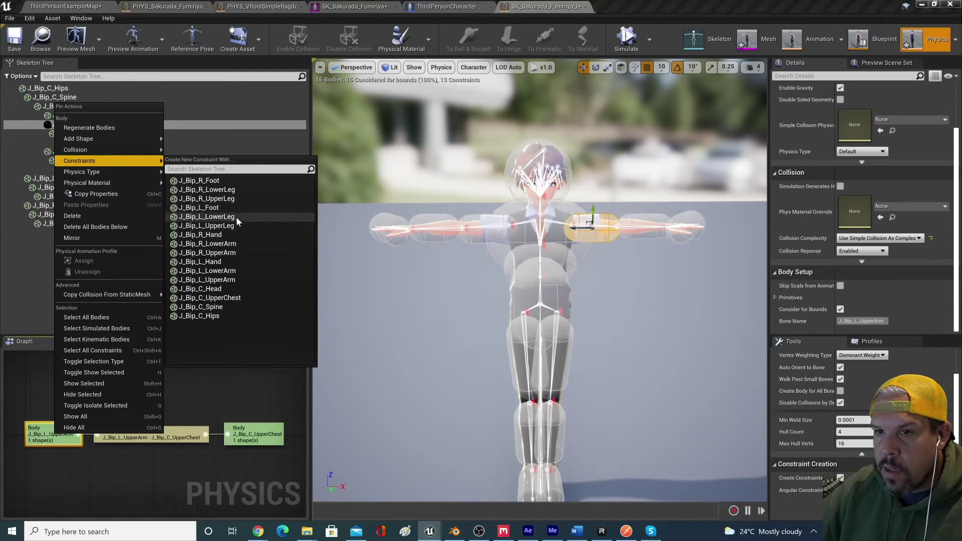
{"action": "left_click", "coordinate": [226, 270]}
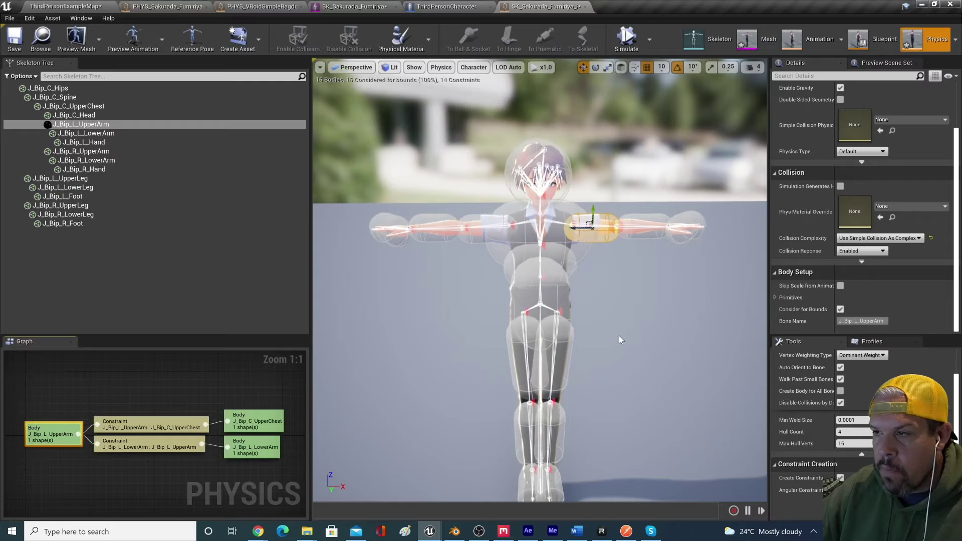
{"action": "left_click", "coordinate": [137, 446]}
{"action": "left_click", "coordinate": [872, 285]}
{"action": "left_click", "coordinate": [872, 296]}
{"action": "left_click", "coordinate": [872, 307]}
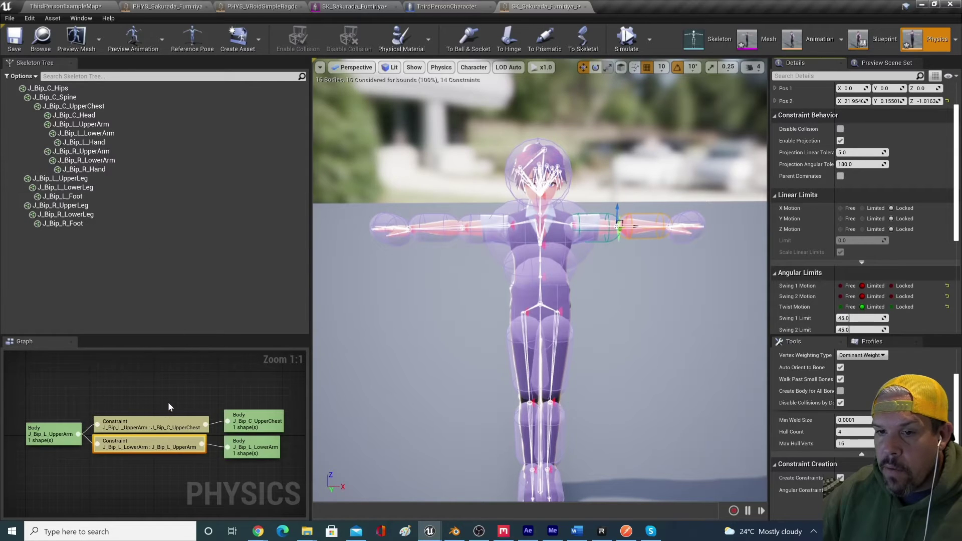
Add a J_Bip_L_Hand to J_Bip_L_LowerArm constraint with Swing 1, Swing 2 and Twist Limited
{"action": "left_click", "coordinate": [643, 222]}
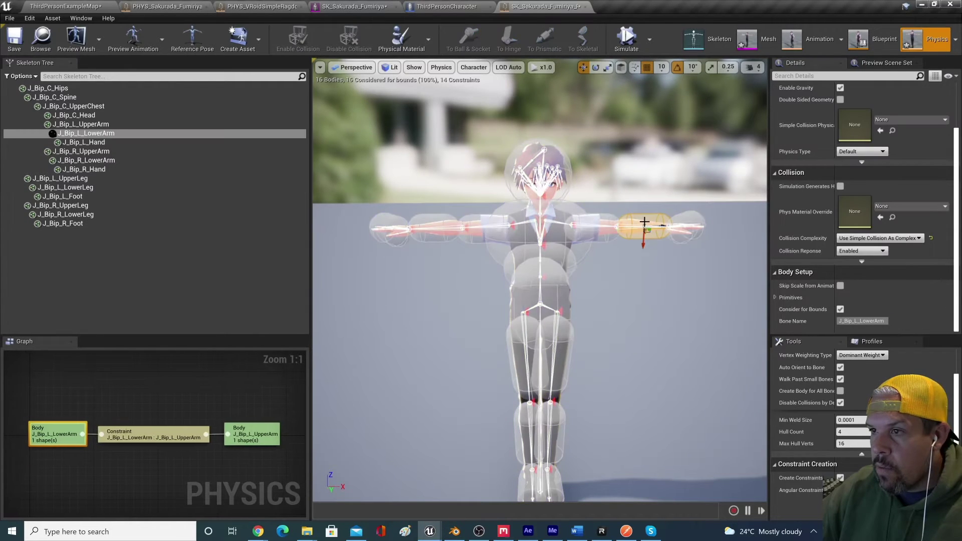
{"action": "right_click", "coordinate": [67, 434]}
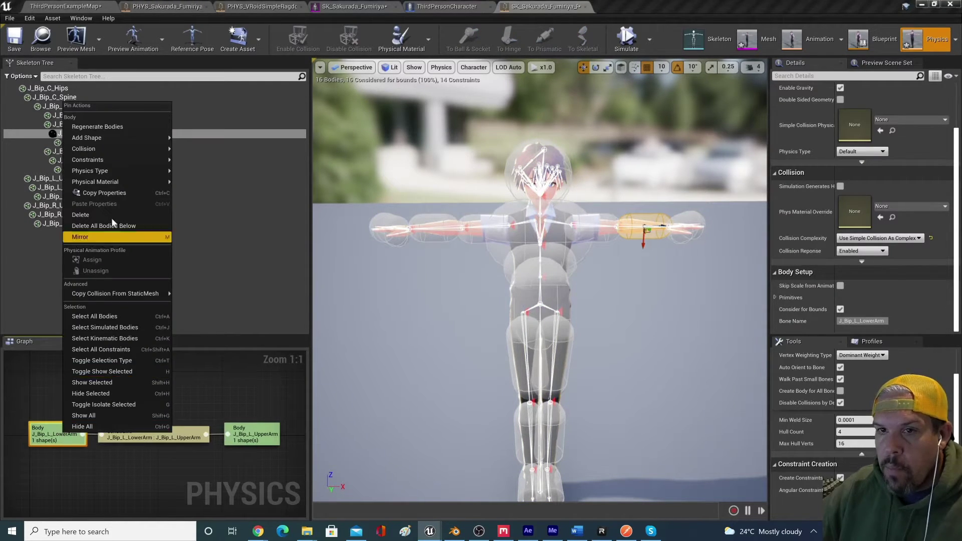
{"action": "mouse_move", "coordinate": [117, 163]}
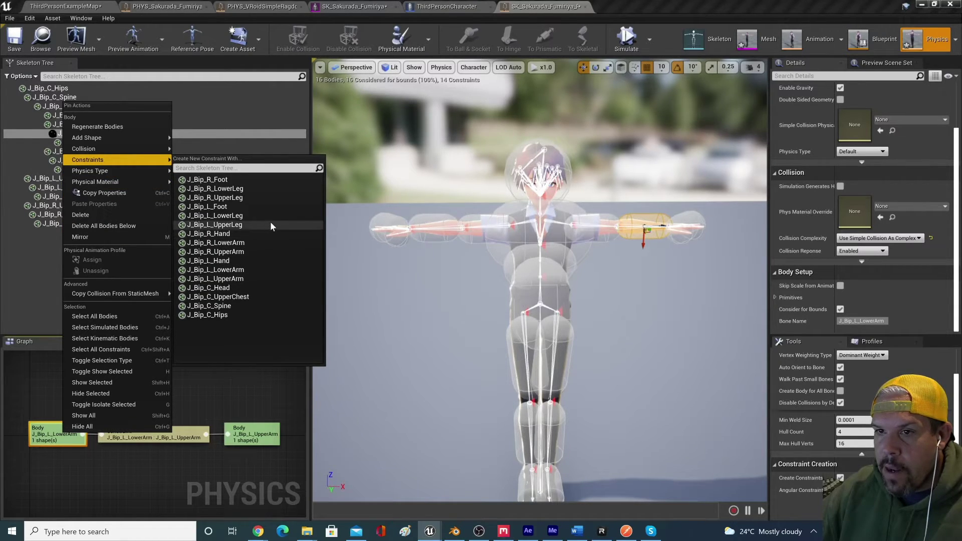
{"action": "left_click", "coordinate": [246, 260]}
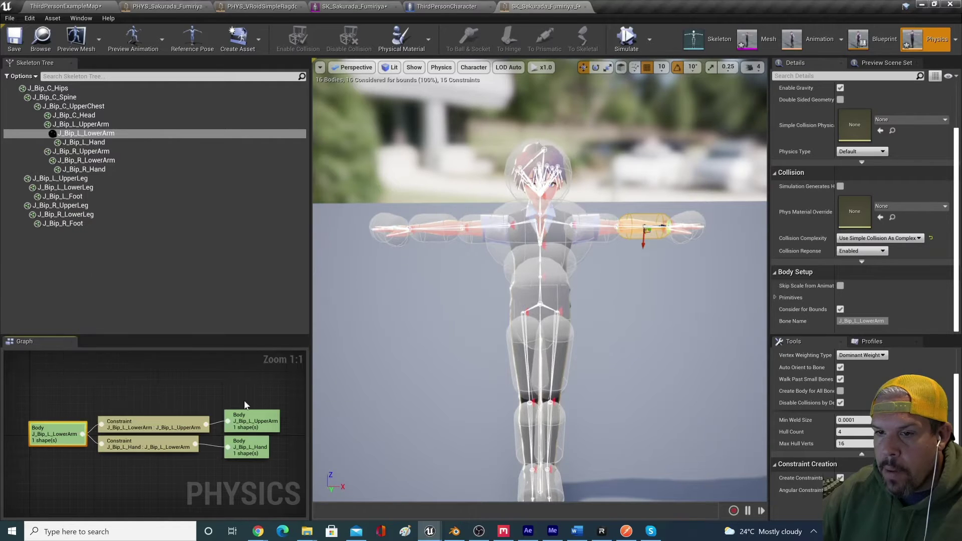
{"action": "left_click", "coordinate": [130, 448]}
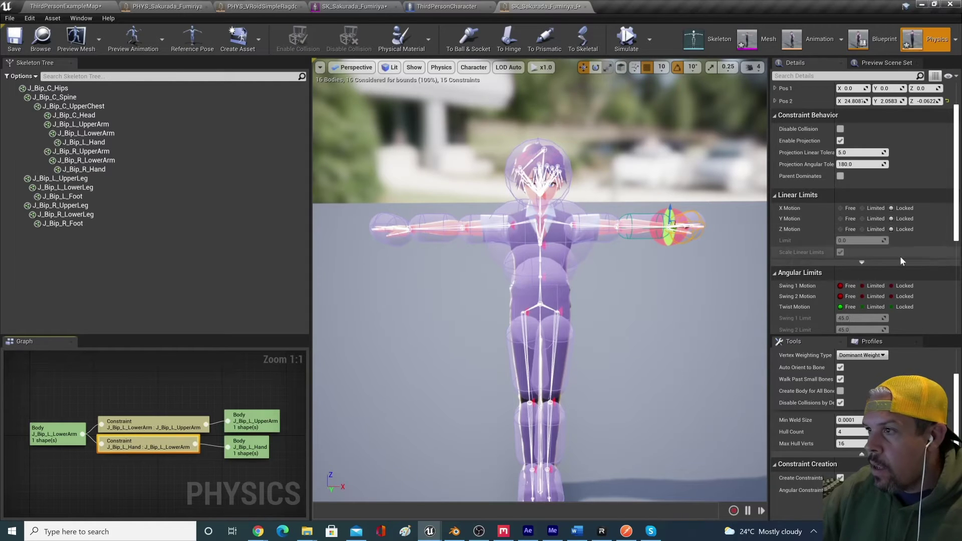
{"action": "left_click", "coordinate": [862, 285]}
{"action": "left_click", "coordinate": [862, 296]}
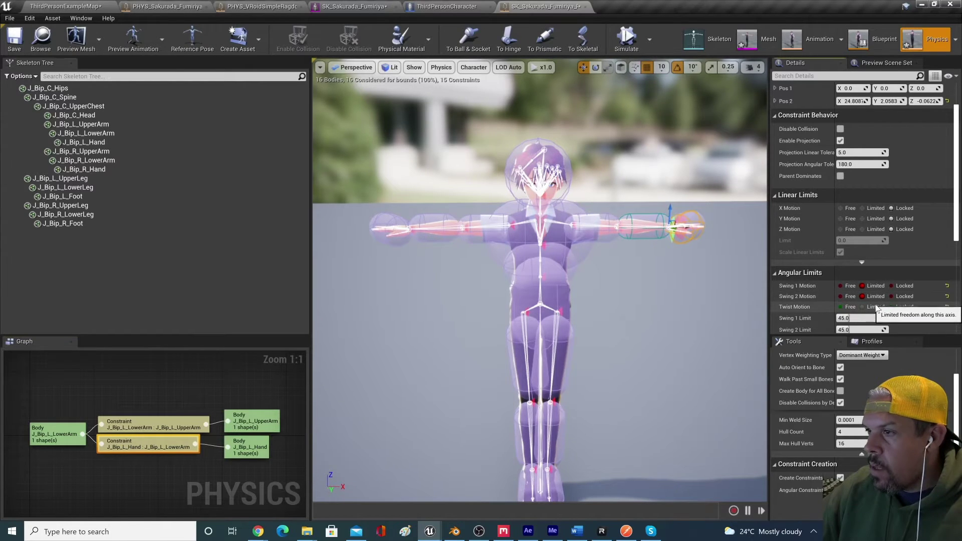
{"action": "left_click", "coordinate": [876, 306]}
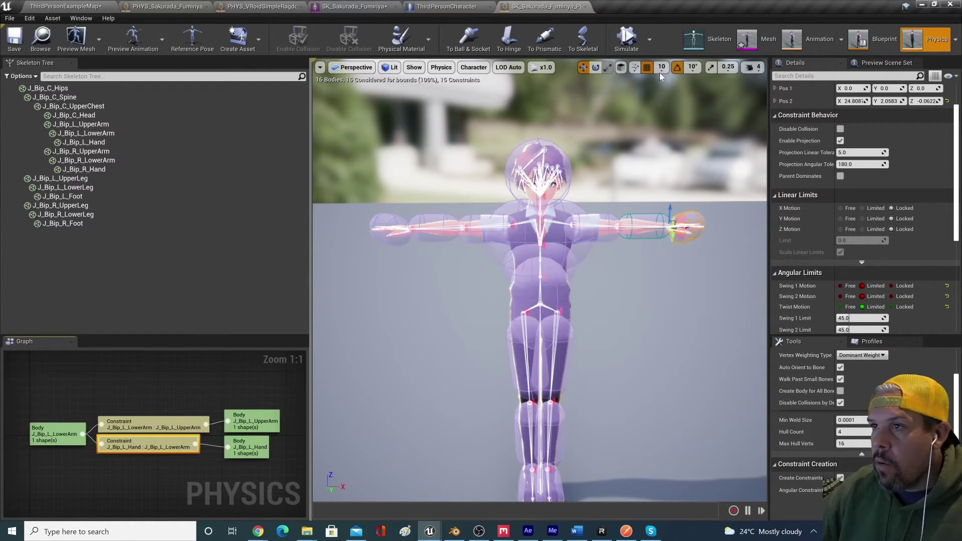
Preview the ragdoll simulation, play-test the level, and save the current map
{"action": "left_click", "coordinate": [626, 37]}
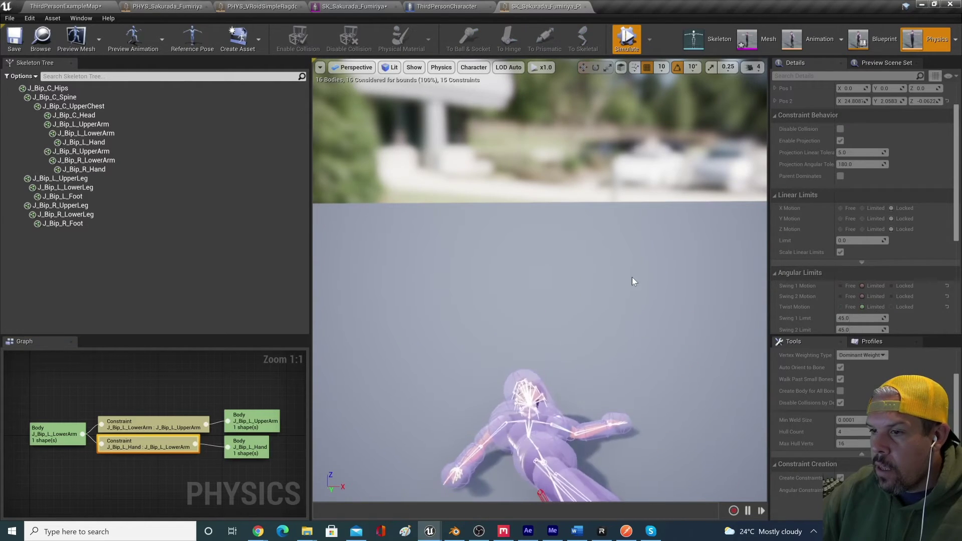
{"action": "left_click", "coordinate": [626, 38]}
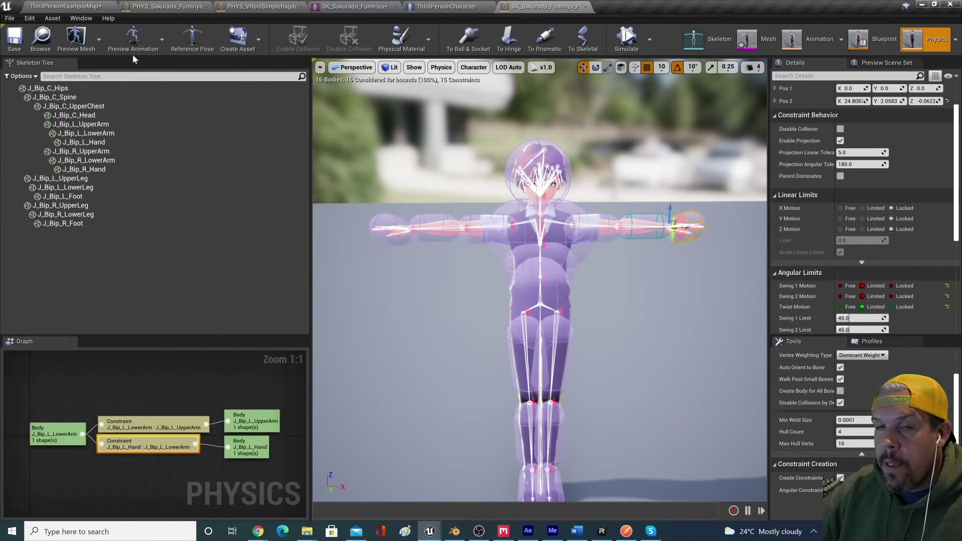
{"action": "left_click", "coordinate": [65, 6]}
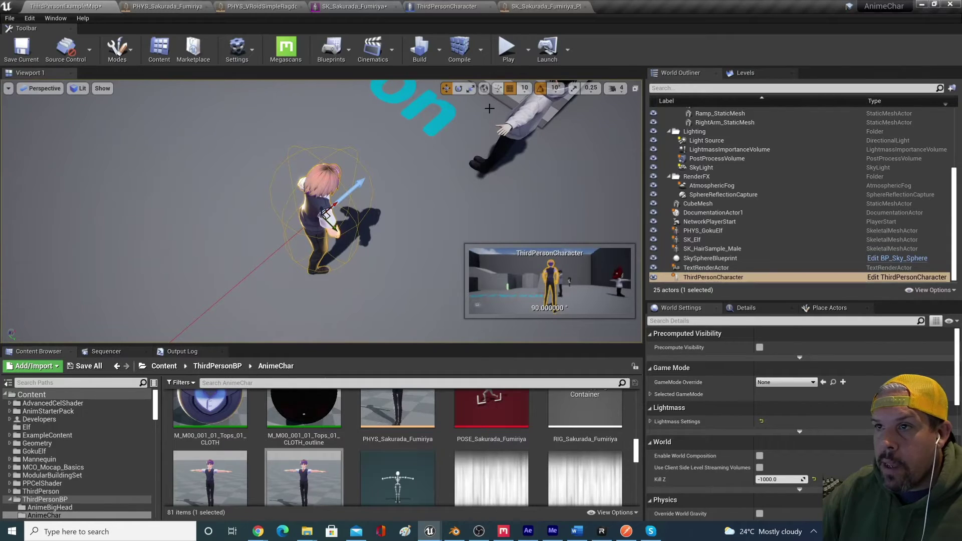
{"action": "left_click", "coordinate": [507, 50]}
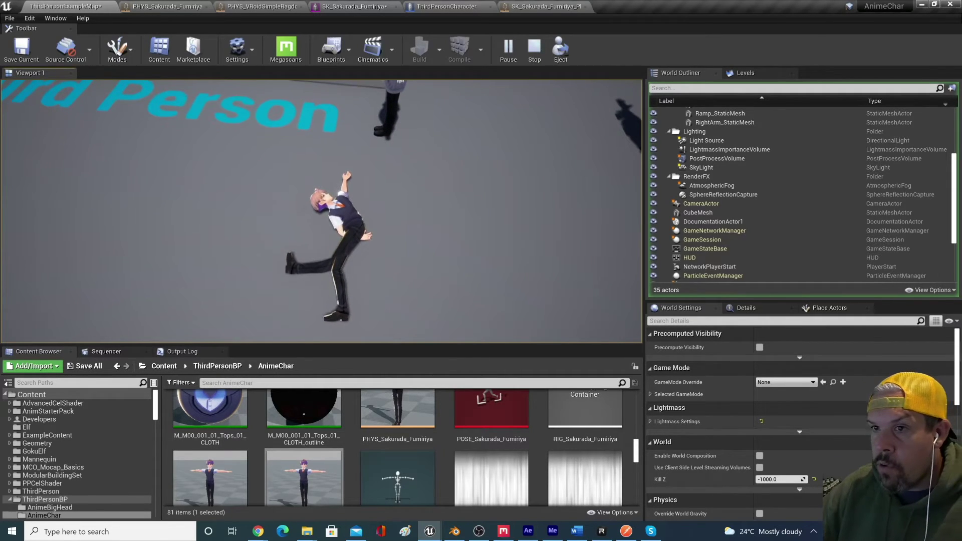
{"action": "key", "text": "Escape"}
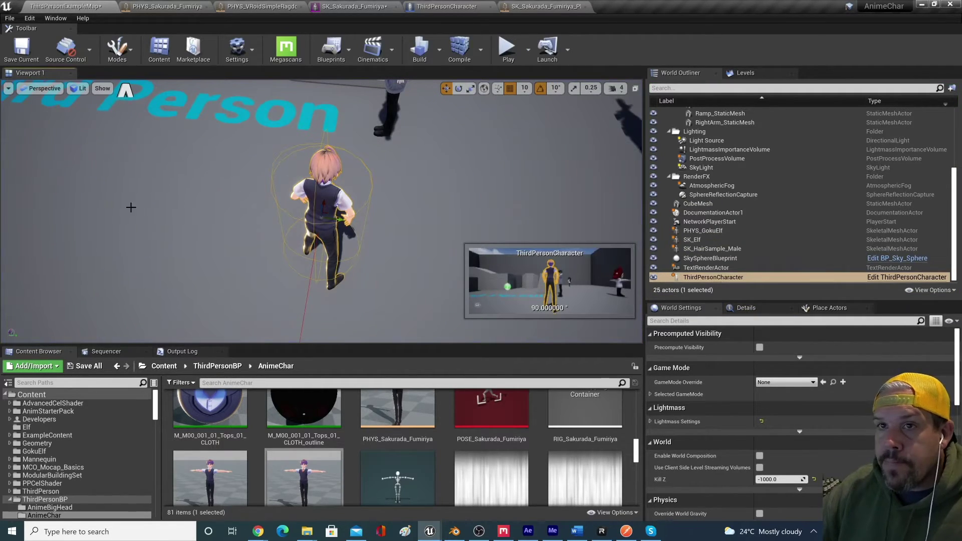
{"action": "left_click", "coordinate": [21, 47]}
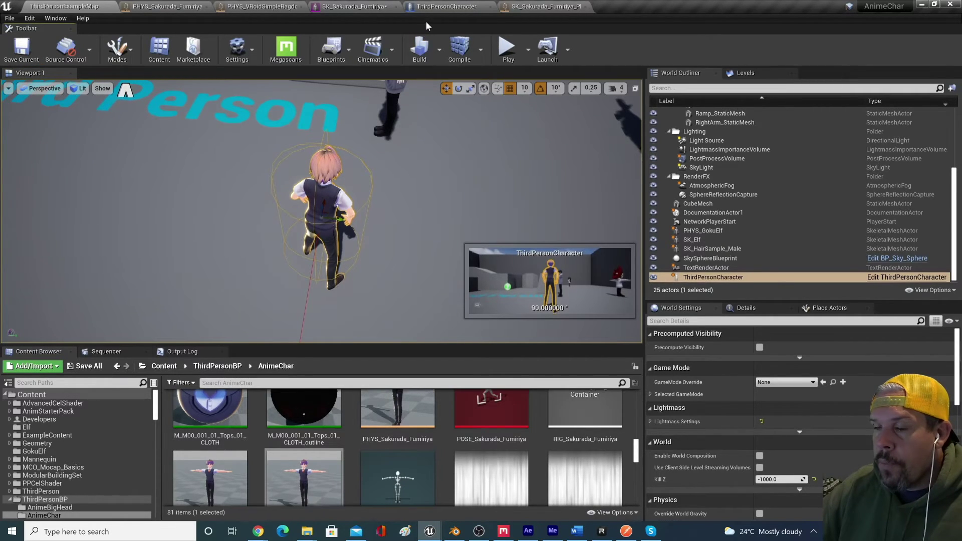
Play-test again running and jumping, then save the SK_Sakurada_Fumiriya skeletal mesh
{"action": "key", "text": "alt+p"}
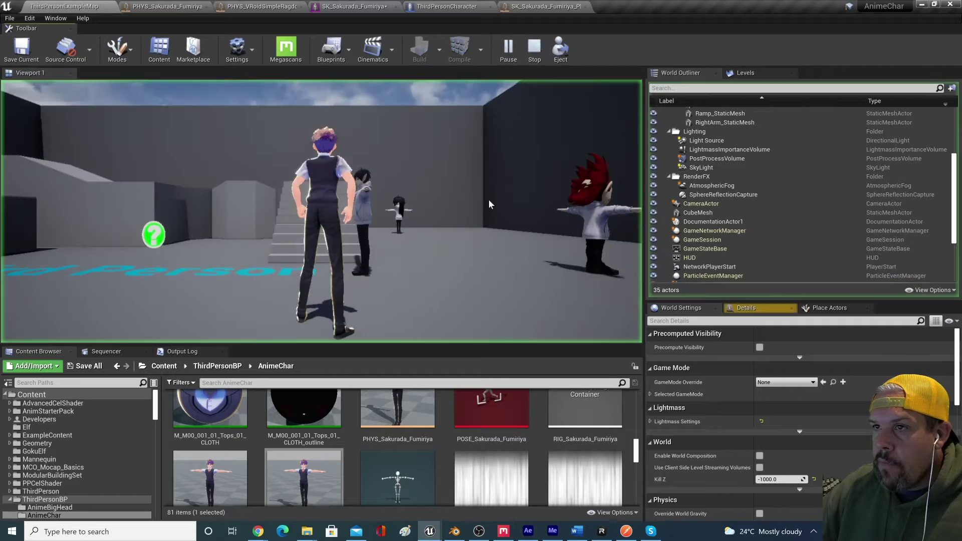
{"action": "key", "text": "w"}
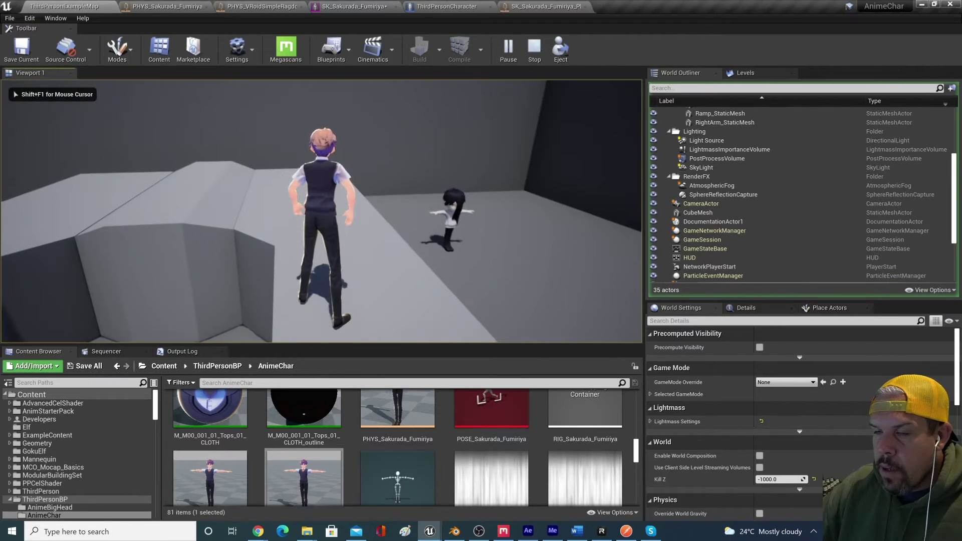
{"action": "key", "text": "s"}
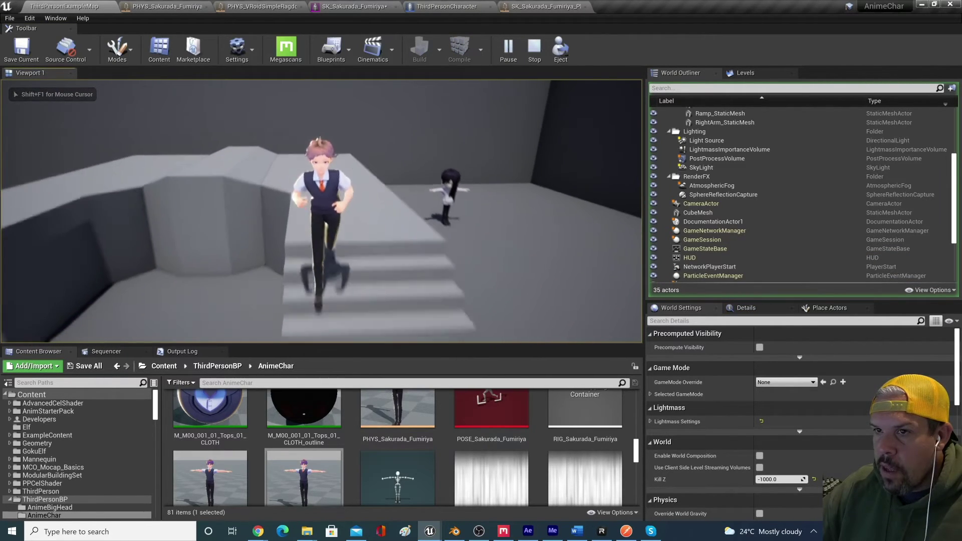
{"action": "key", "text": "space"}
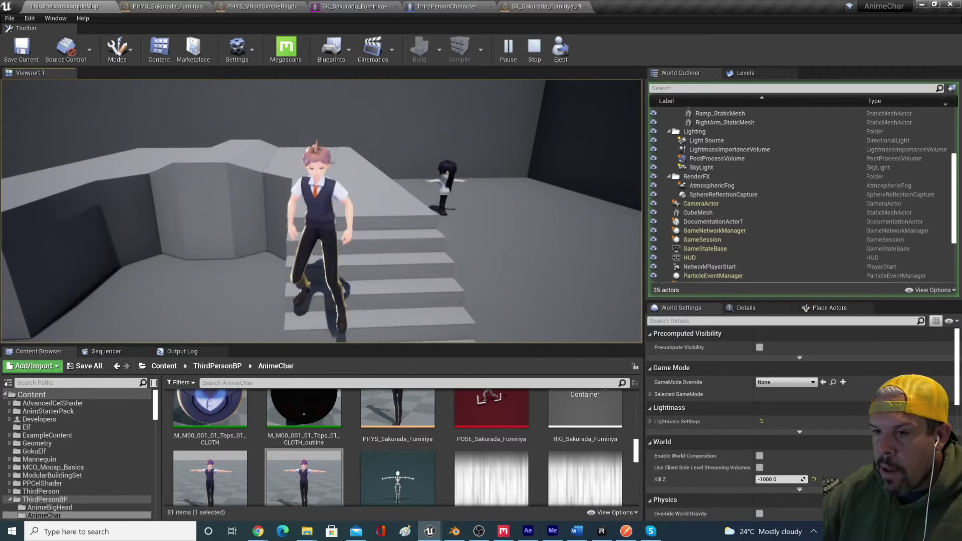
{"action": "key", "text": "Escape"}
{"action": "scroll", "coordinate": [452, 448], "scroll_direction": "up", "scroll_amount": 1}
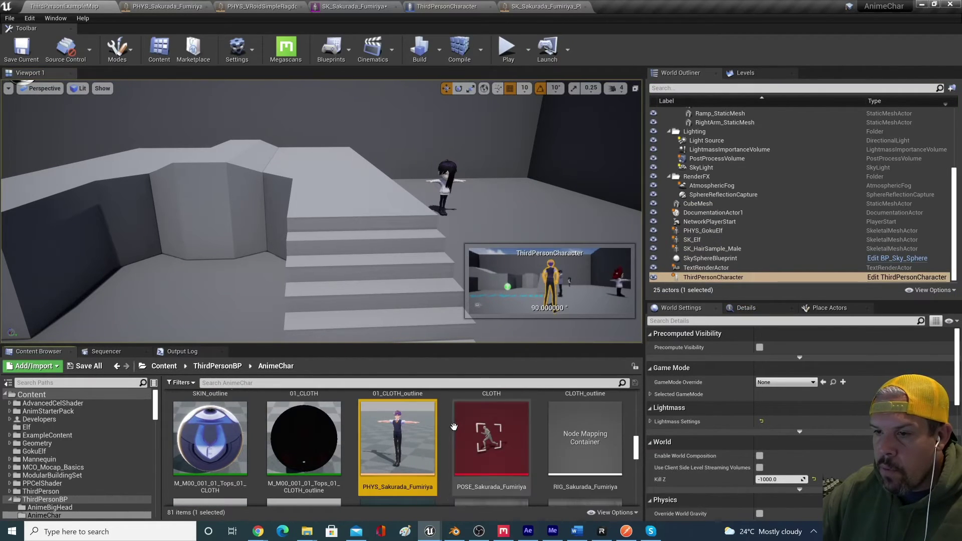
{"action": "scroll", "coordinate": [395, 441], "scroll_direction": "down", "scroll_amount": 2}
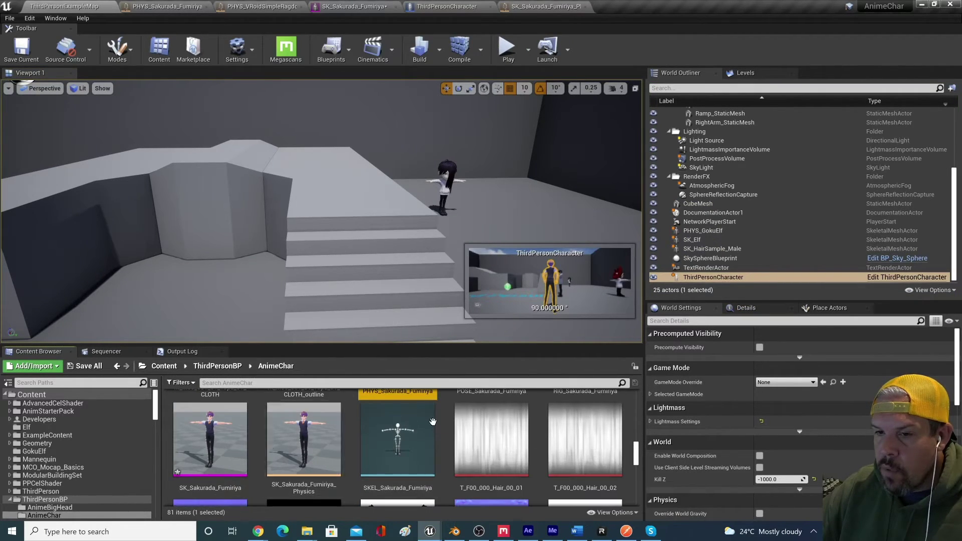
{"action": "scroll", "coordinate": [390, 442], "scroll_direction": "up", "scroll_amount": 2}
{"action": "scroll", "coordinate": [346, 457], "scroll_direction": "down", "scroll_amount": 2}
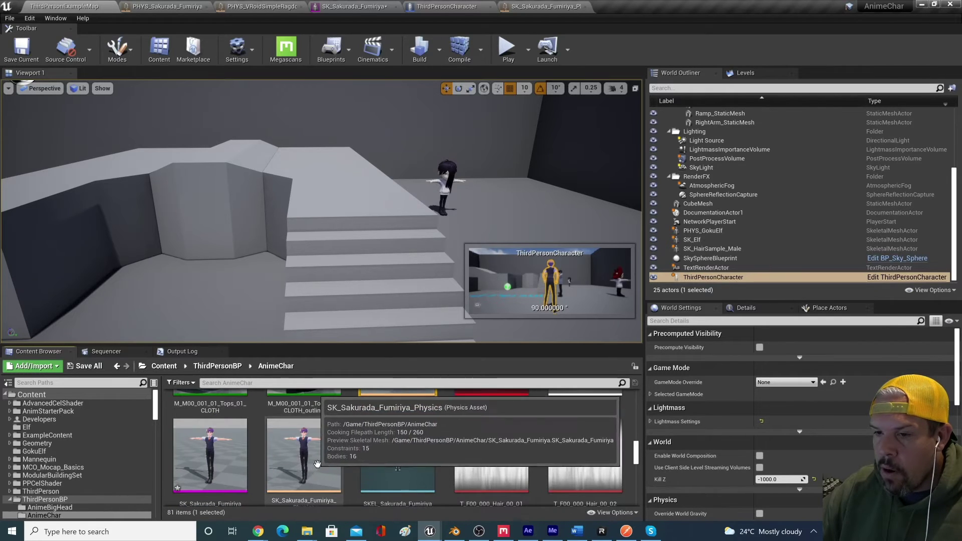
{"action": "left_click", "coordinate": [210, 423]}
{"action": "key", "text": "ctrl+s"}
{"action": "left_click", "coordinate": [306, 429]}
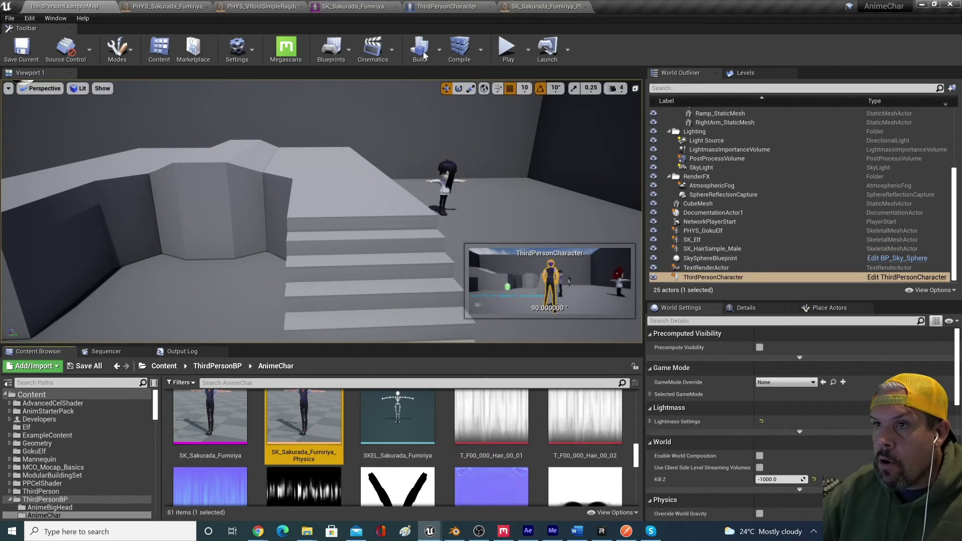
Set the ThirdPersonCharacter mesh's Physics Asset Override to PHYS_Sakurada_Fumiriya and compile
{"action": "left_click", "coordinate": [437, 7]}
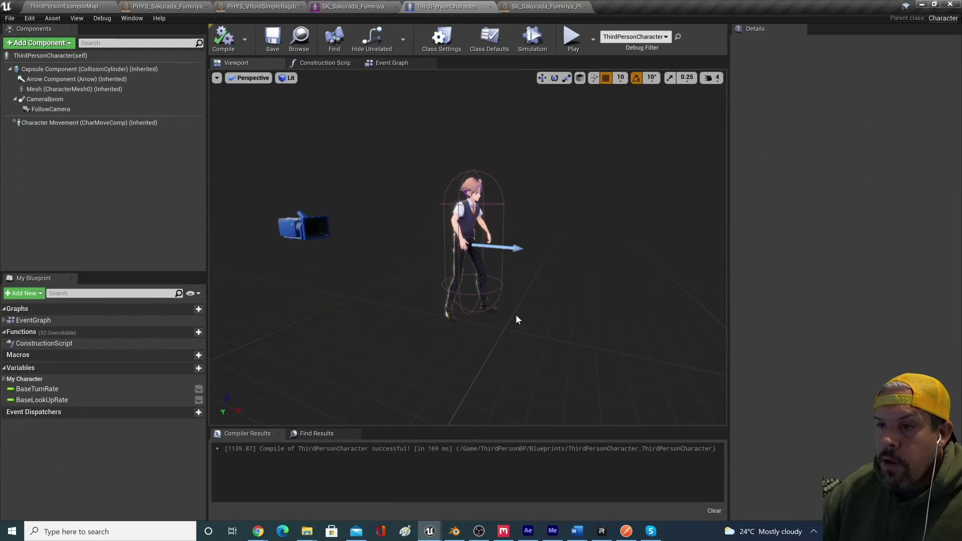
{"action": "left_click", "coordinate": [457, 211]}
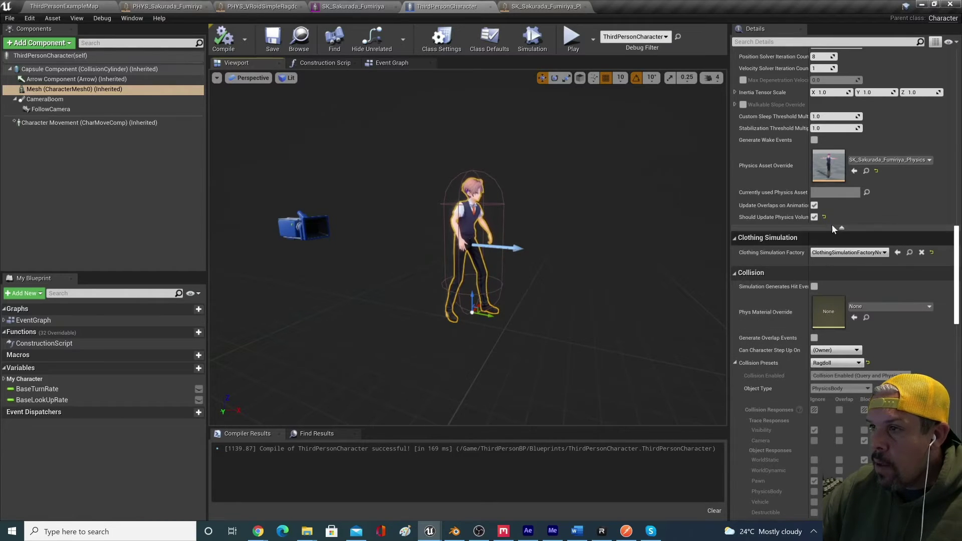
{"action": "scroll", "coordinate": [752, 302], "scroll_direction": "up", "scroll_amount": 2}
{"action": "scroll", "coordinate": [770, 239], "scroll_direction": "up", "scroll_amount": 1}
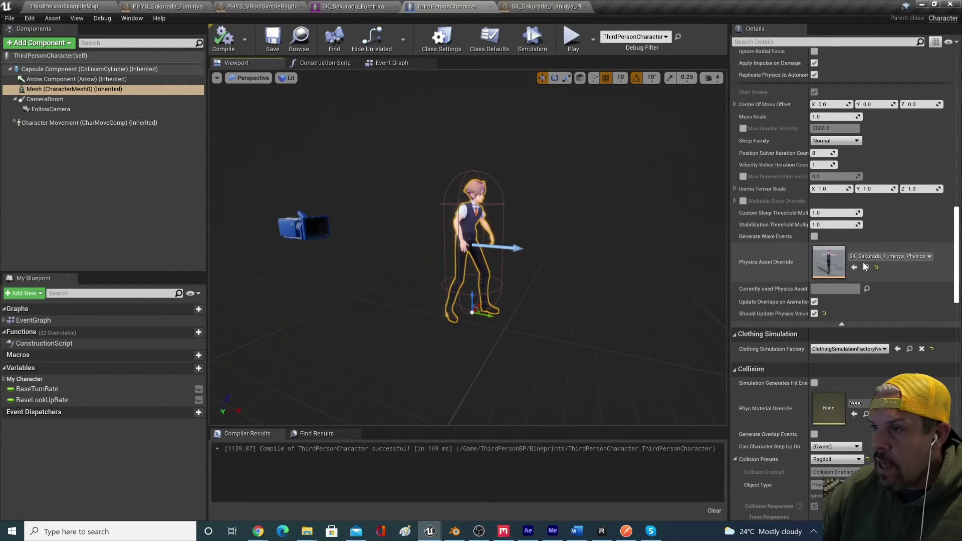
{"action": "left_click", "coordinate": [907, 256]}
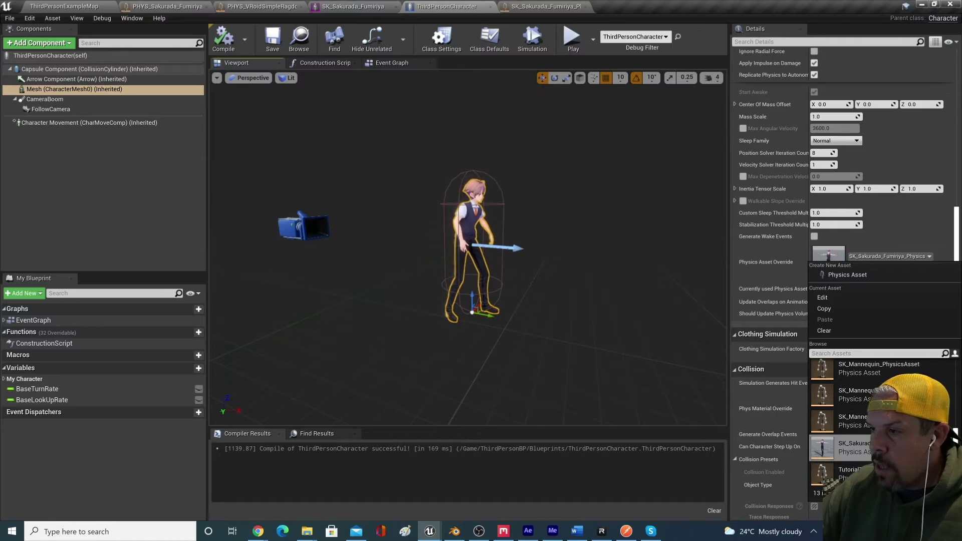
{"action": "type", "text": "fum"}
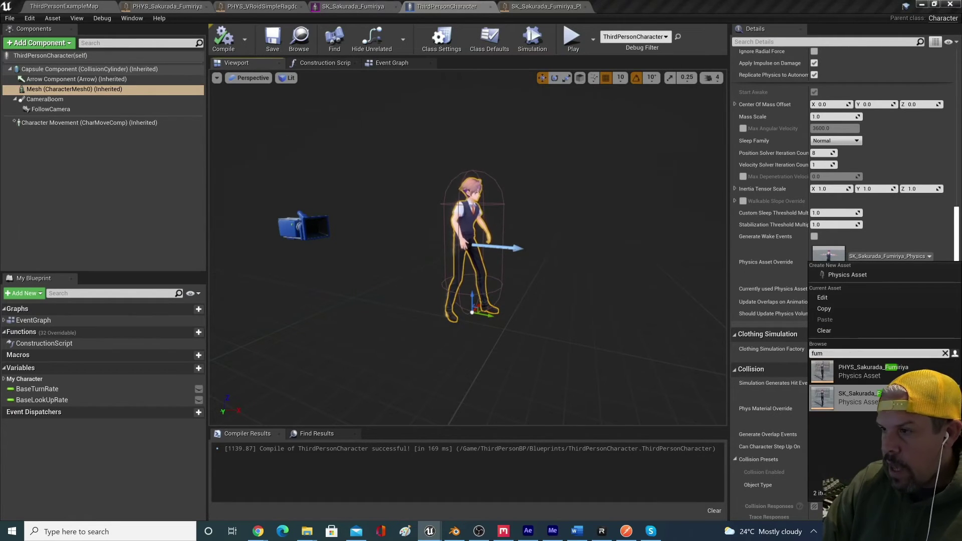
{"action": "left_click", "coordinate": [852, 371]}
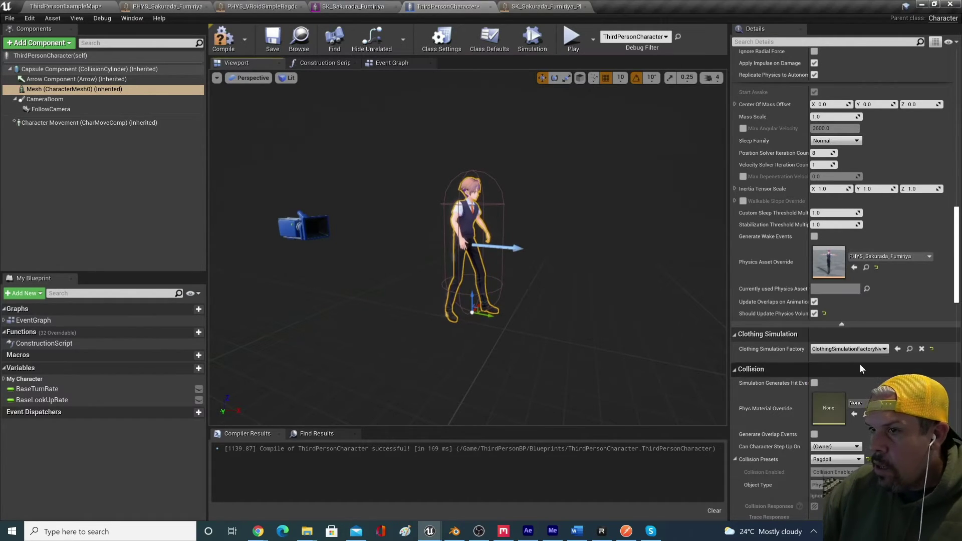
{"action": "left_click", "coordinate": [224, 39]}
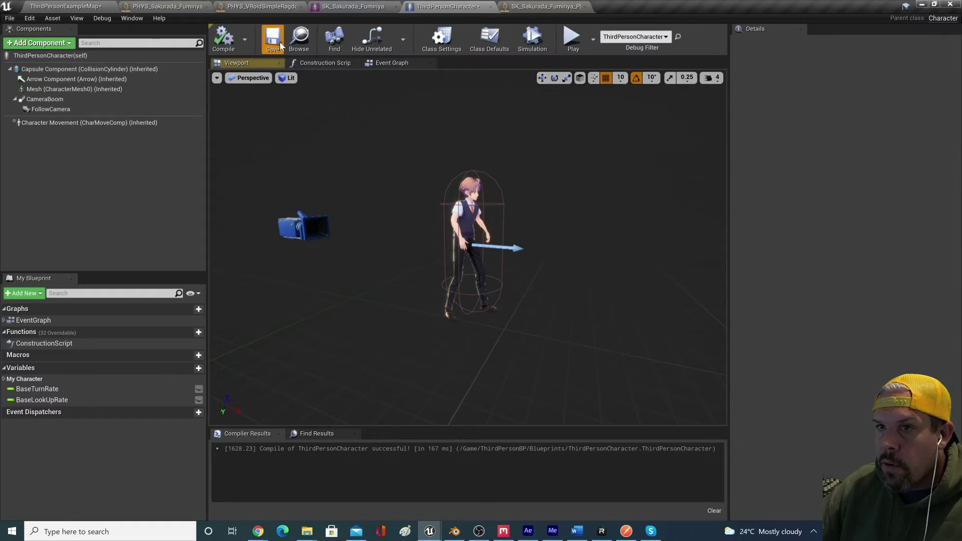
{"action": "left_click", "coordinate": [462, 233]}
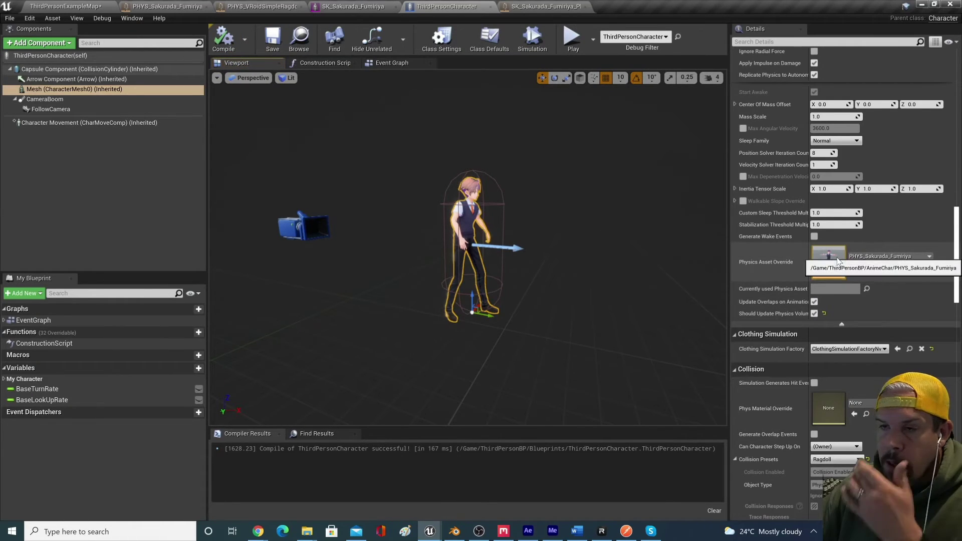
Wire Set Physics Asset between the Death event and Set Simulate Physics, targeting Mesh
{"action": "left_click", "coordinate": [391, 63]}
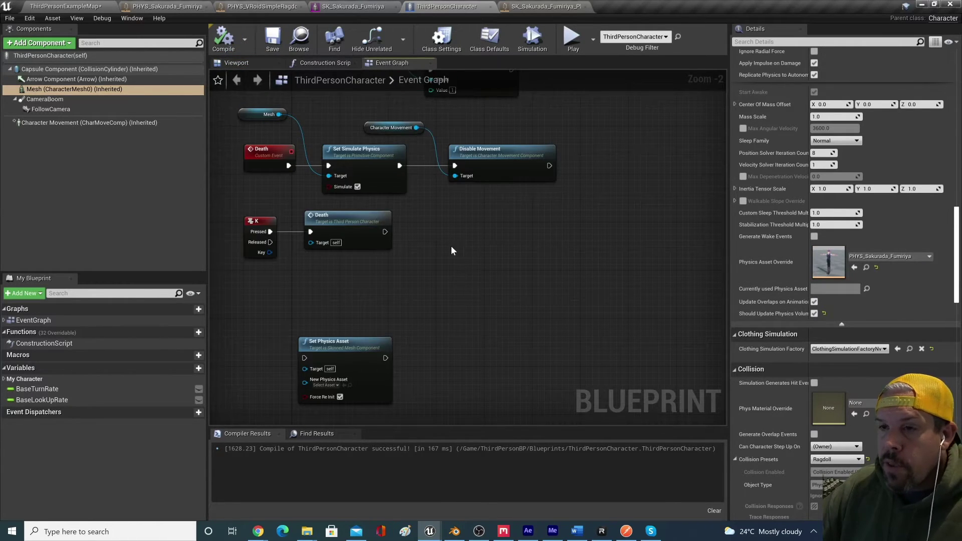
{"action": "right_click_drag", "start_coordinate": [450, 231], "coordinate": [421, 293]}
{"action": "scroll", "coordinate": [419, 295], "scroll_direction": "down", "scroll_amount": 1}
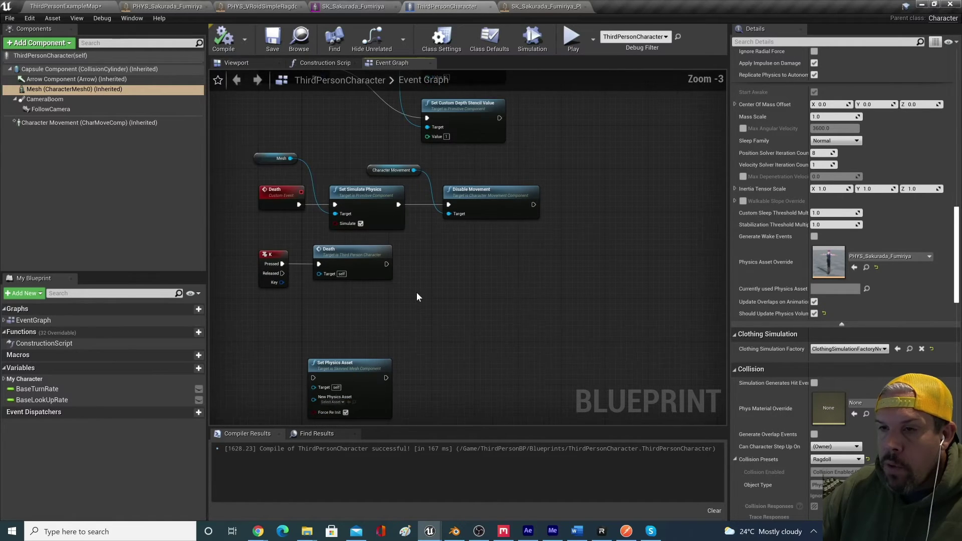
{"action": "scroll", "coordinate": [416, 295], "scroll_direction": "up", "scroll_amount": 1}
{"action": "left_click_drag", "start_coordinate": [598, 150], "coordinate": [515, 186]}
{"action": "left_click_drag", "start_coordinate": [345, 380], "coordinate": [375, 175]}
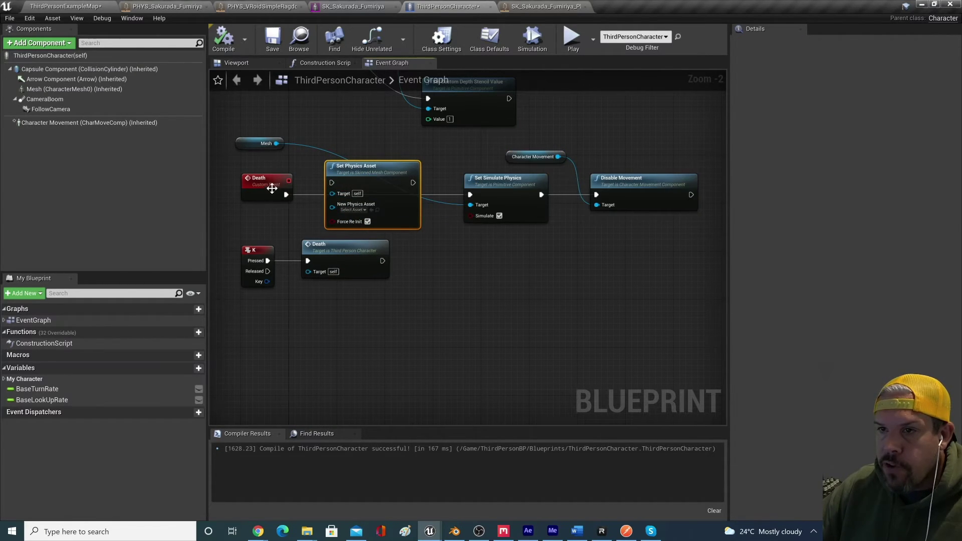
{"action": "left_click_drag", "start_coordinate": [286, 194], "coordinate": [332, 183]}
{"action": "left_click_drag", "start_coordinate": [413, 182], "coordinate": [471, 196]}
{"action": "left_click_drag", "start_coordinate": [431, 272], "coordinate": [265, 298]}
{"action": "left_click_drag", "start_coordinate": [353, 252], "coordinate": [341, 312]}
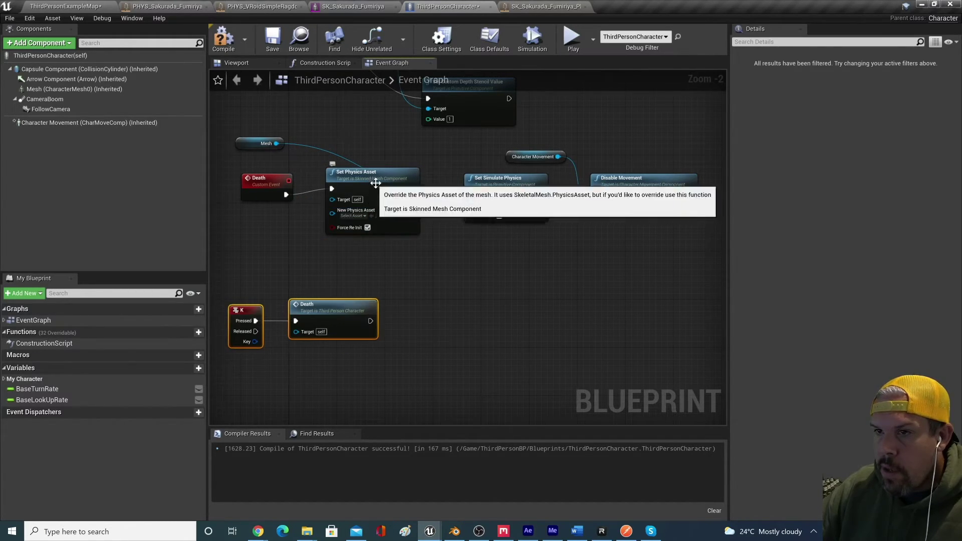
{"action": "left_click_drag", "start_coordinate": [372, 194], "coordinate": [372, 200]}
{"action": "left_click_drag", "start_coordinate": [277, 143], "coordinate": [332, 205]}
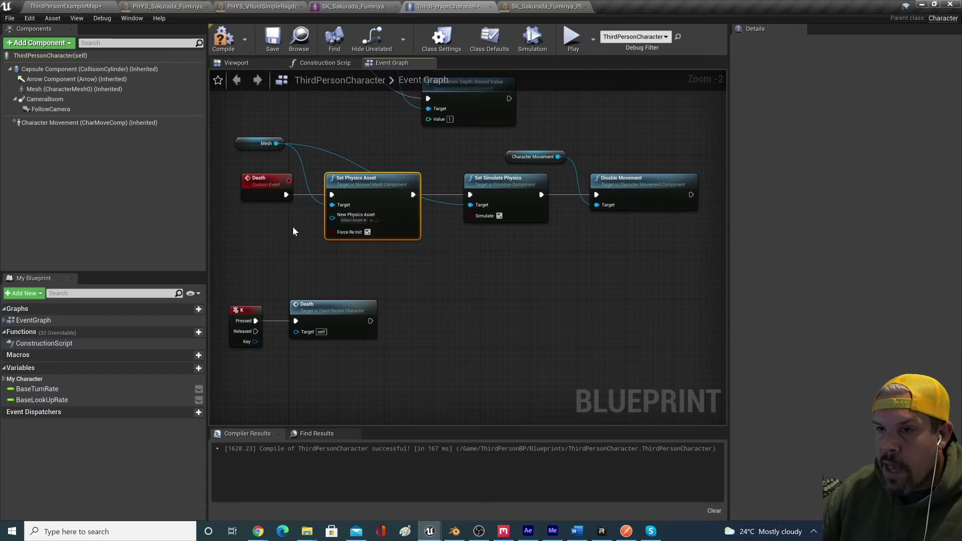
Choose SK_Sakurada_Fumiriya_Physics as the Set Physics Asset value and compile the blueprint
{"action": "left_click", "coordinate": [257, 184]}
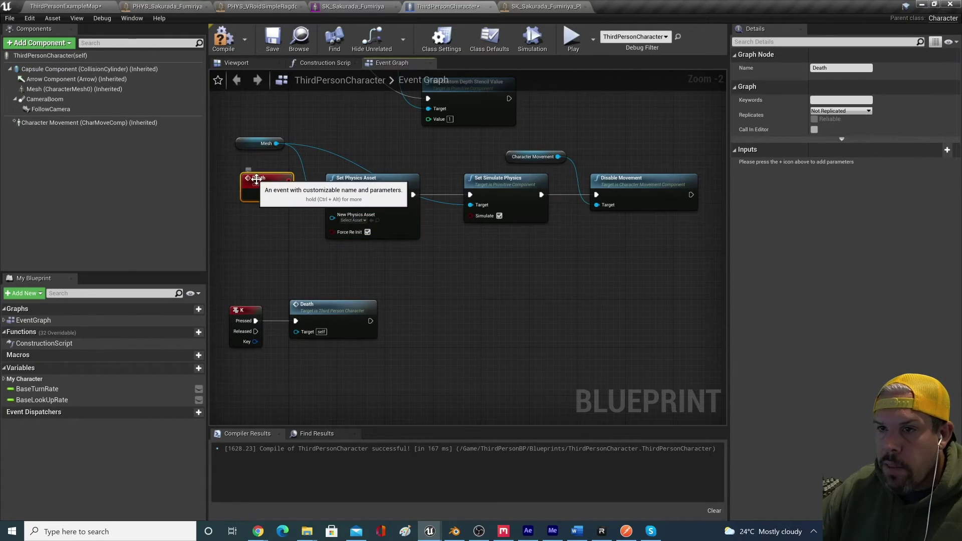
{"action": "left_click", "coordinate": [268, 243]}
{"action": "left_click", "coordinate": [352, 221]}
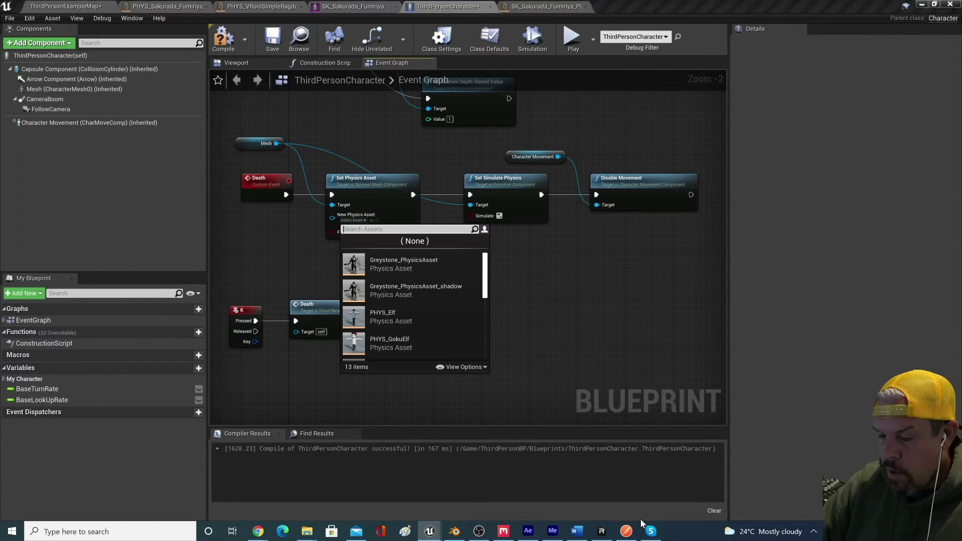
{"action": "type", "text": "m"}
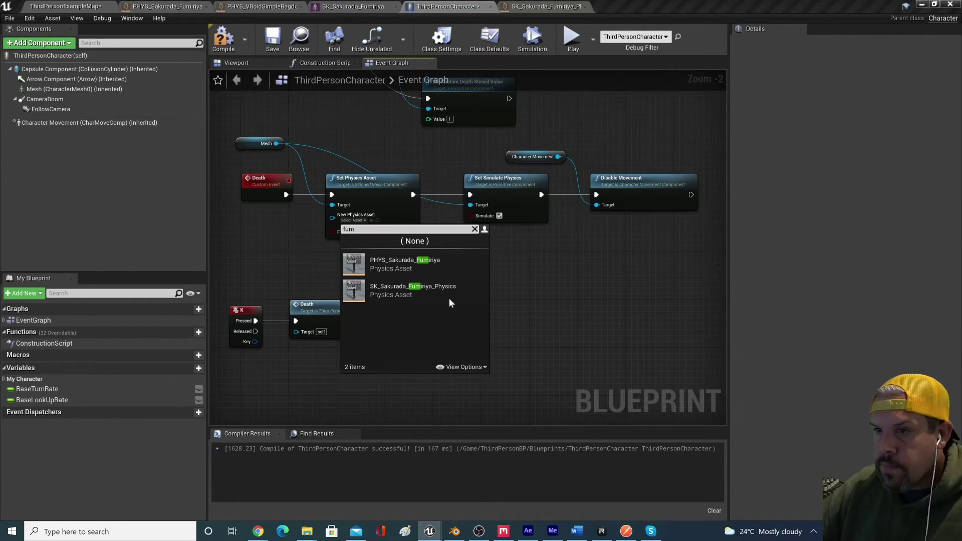
{"action": "left_click", "coordinate": [441, 295]}
{"action": "left_click", "coordinate": [223, 40]}
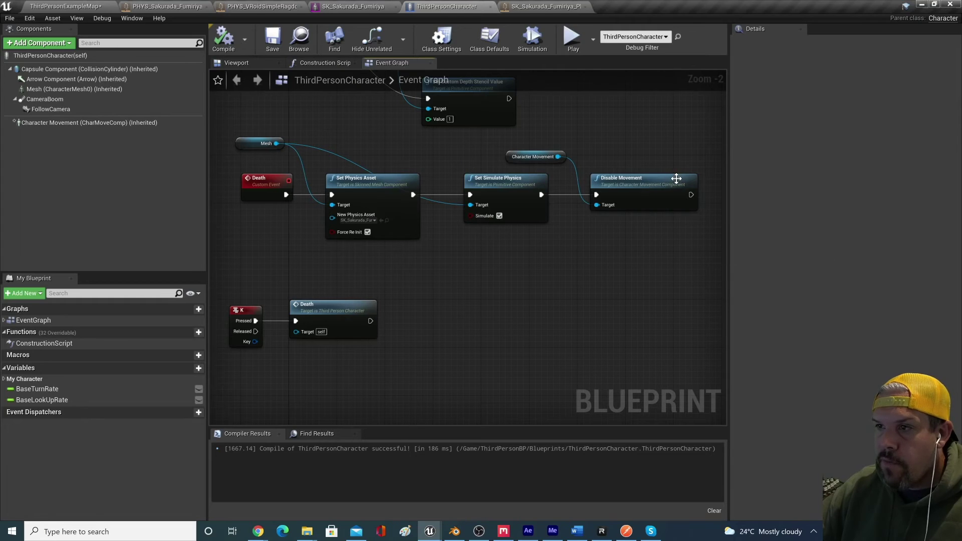
Save the blueprint, then play-test running and jumping until the death triggers the ragdoll
{"action": "left_click", "coordinate": [272, 39]}
{"action": "left_click", "coordinate": [506, 50]}
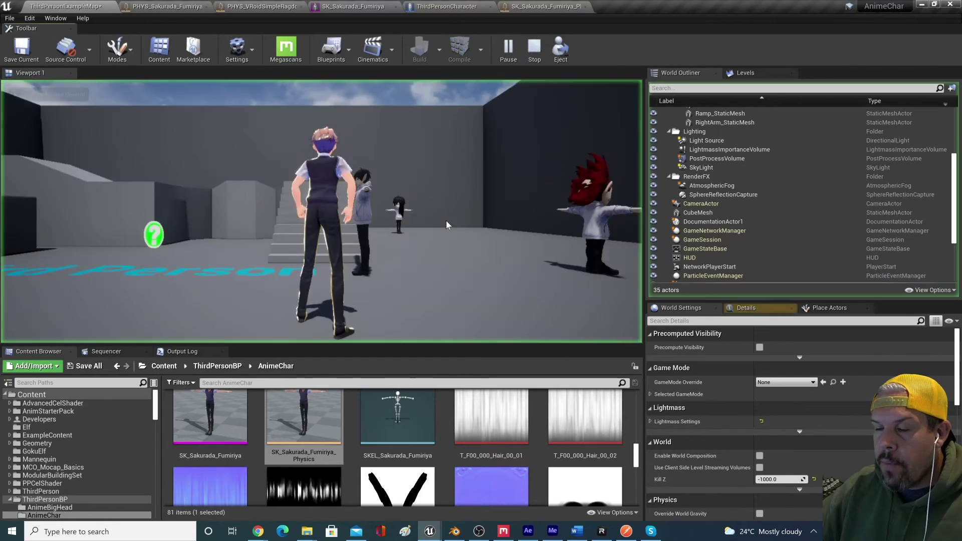
{"action": "key", "text": "w"}
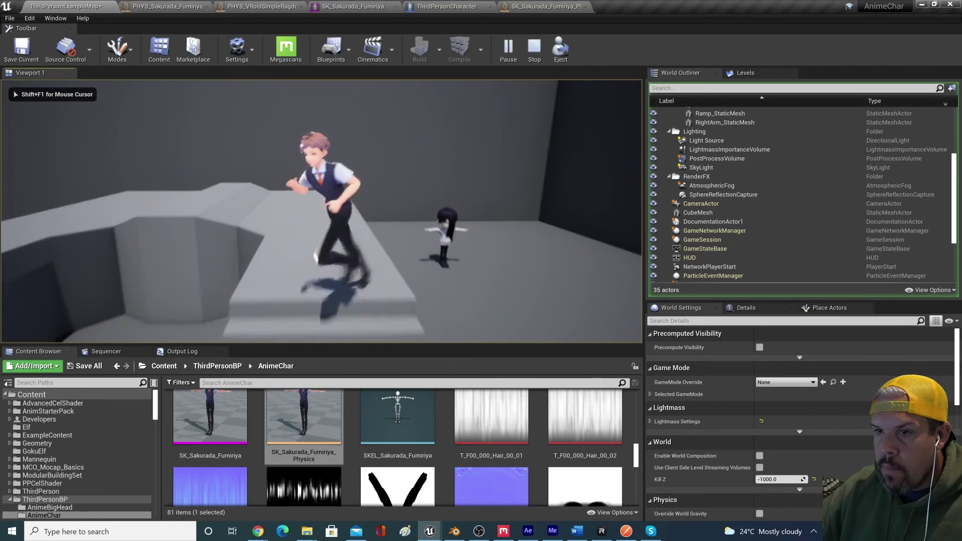
{"action": "key", "text": "s"}
{"action": "key", "text": "w"}
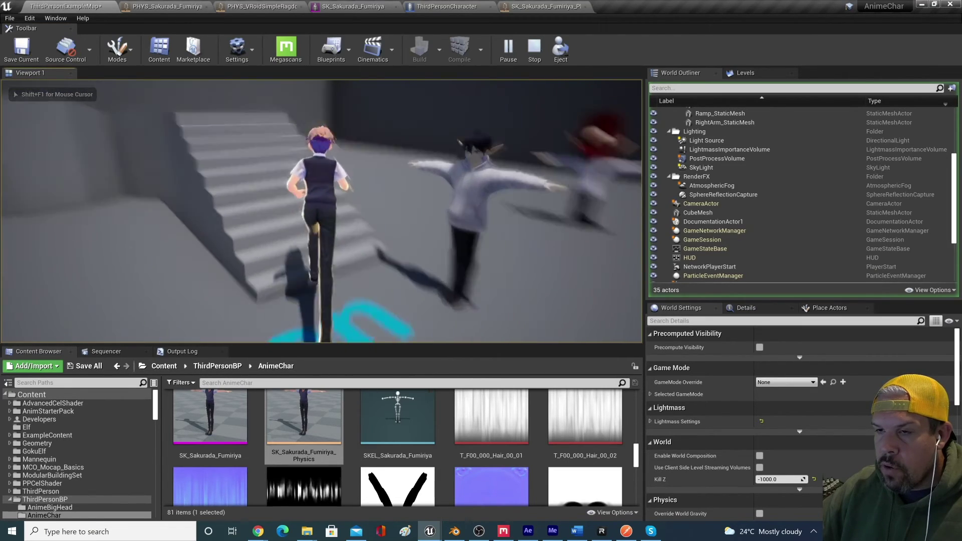
{"action": "key", "text": "space"}
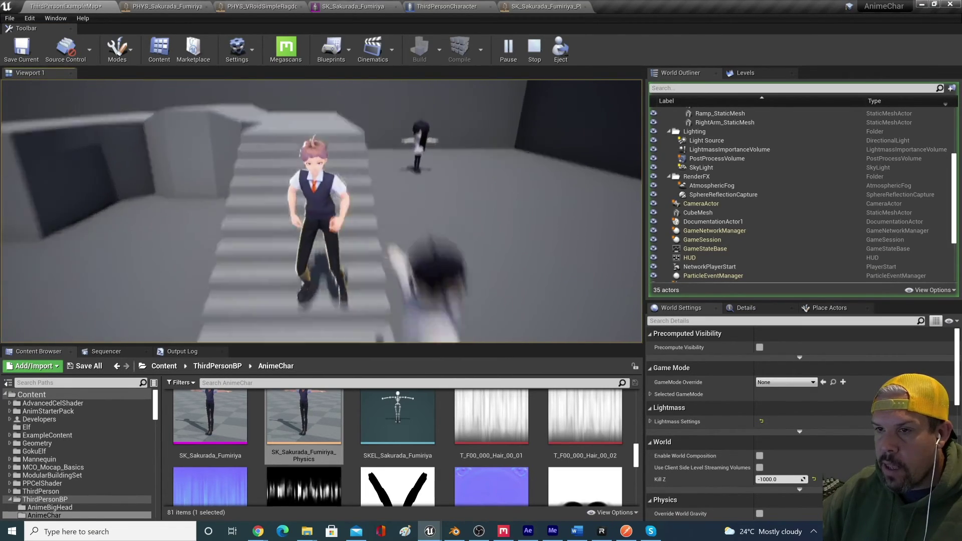
{"action": "key", "text": "w"}
{"action": "key", "text": "w"}
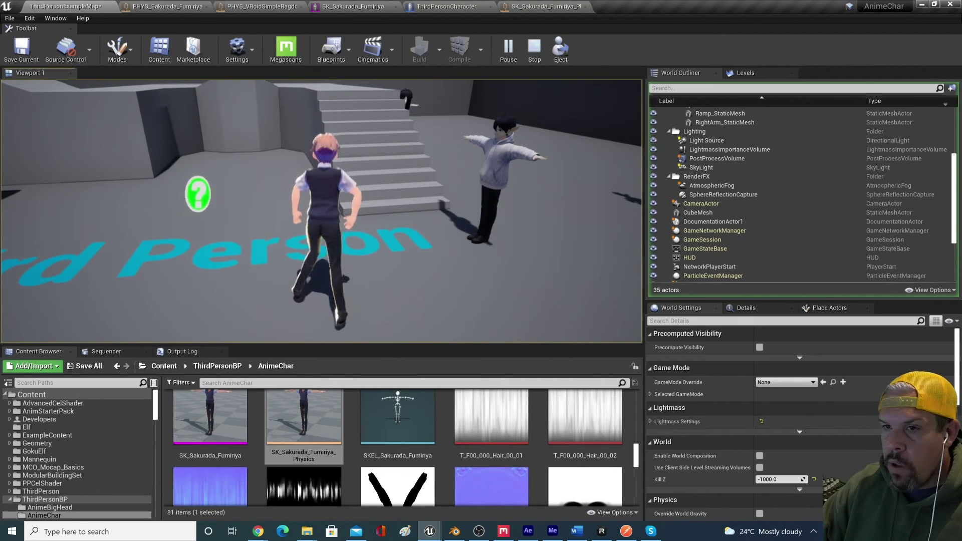
{"action": "key", "text": "r"}
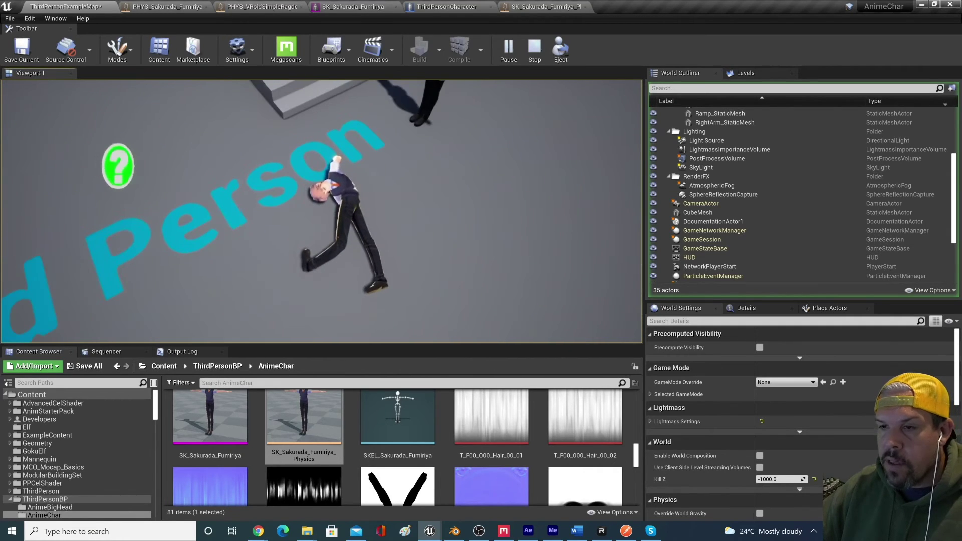
{"action": "key", "text": "Escape"}
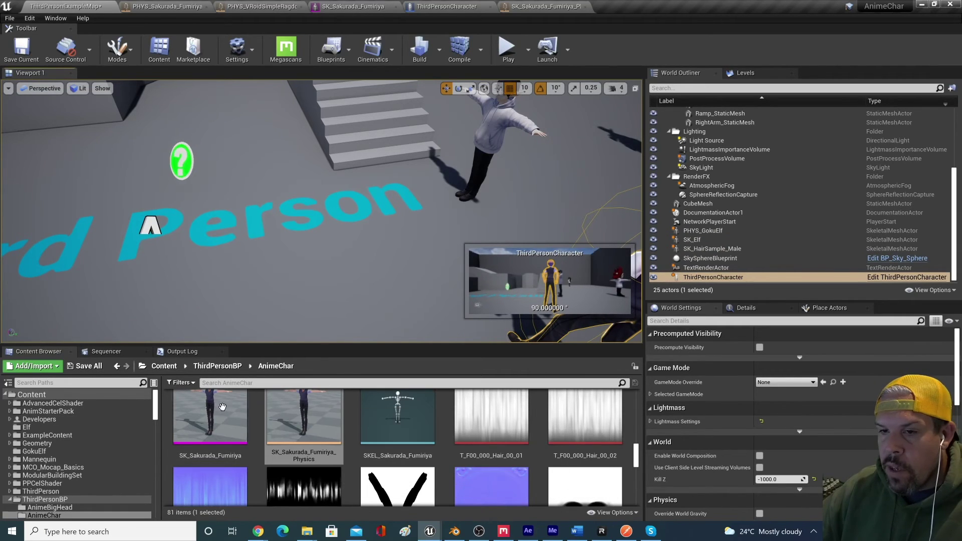
Search the root Content folder for 'ragdoll', then clear the search
{"action": "scroll", "coordinate": [145, 445], "scroll_direction": "down", "scroll_amount": 3}
{"action": "scroll", "coordinate": [146, 443], "scroll_direction": "up", "scroll_amount": 3}
{"action": "left_click", "coordinate": [86, 394]}
{"action": "type", "text": "ragdo"}
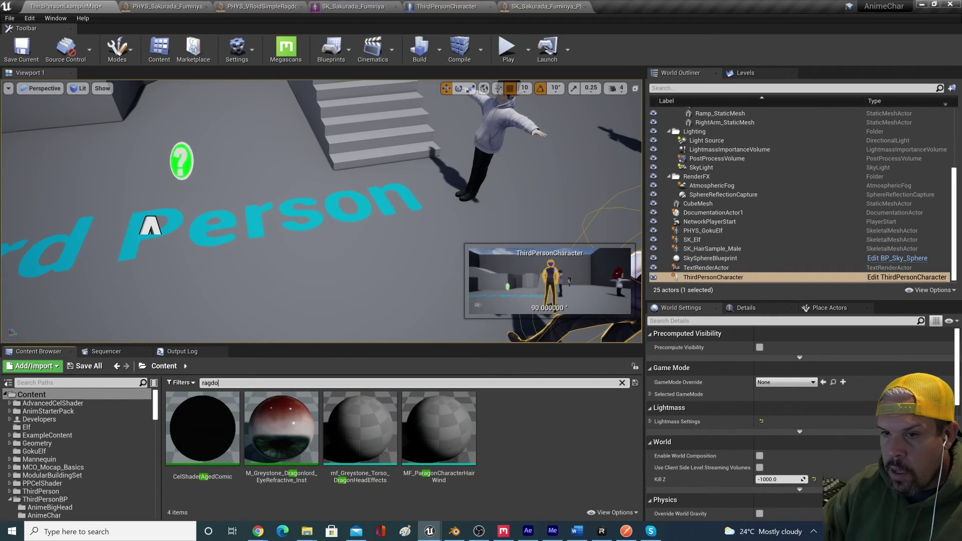
{"action": "type", "text": "ll"}
{"action": "key", "text": "Escape"}
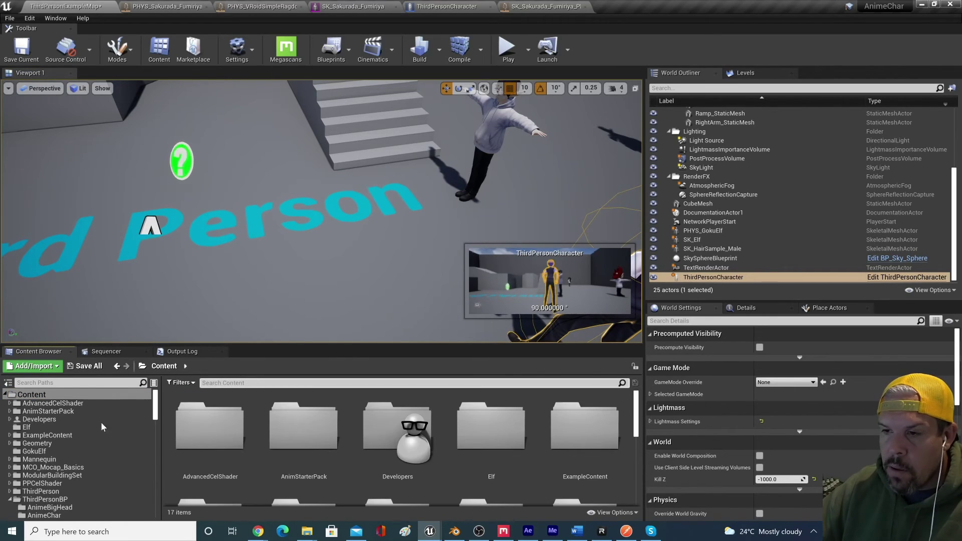
Filter the VRM4U Content folder by name to find PHYS_VRoidSimpleRagdoll
{"action": "scroll", "coordinate": [323, 471], "scroll_direction": "down", "scroll_amount": 2}
{"action": "scroll", "coordinate": [324, 471], "scroll_direction": "down", "scroll_amount": 3}
{"action": "scroll", "coordinate": [64, 486], "scroll_direction": "down", "scroll_amount": 5}
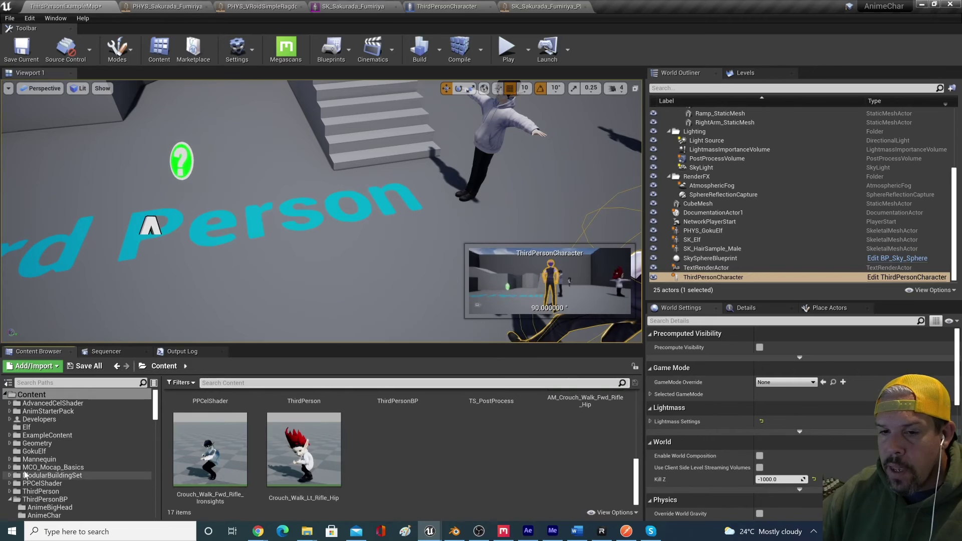
{"action": "scroll", "coordinate": [90, 486], "scroll_direction": "down", "scroll_amount": 8}
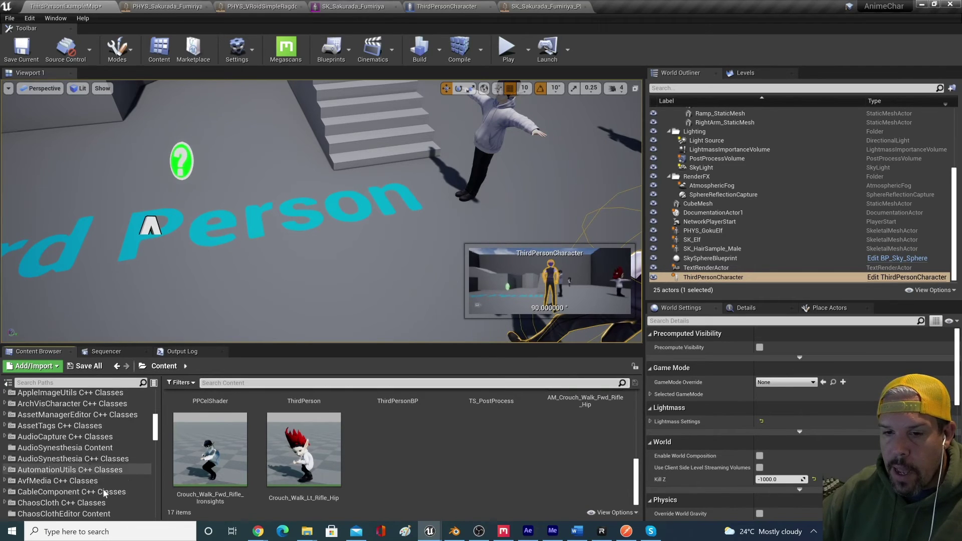
{"action": "scroll", "coordinate": [103, 488], "scroll_direction": "down", "scroll_amount": 15}
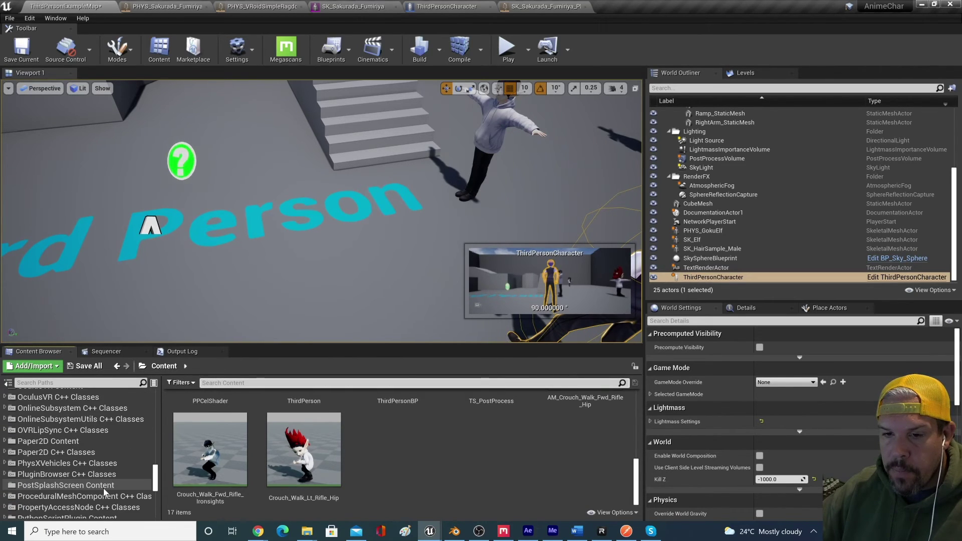
{"action": "scroll", "coordinate": [104, 488], "scroll_direction": "down", "scroll_amount": 3}
{"action": "left_click", "coordinate": [49, 477]}
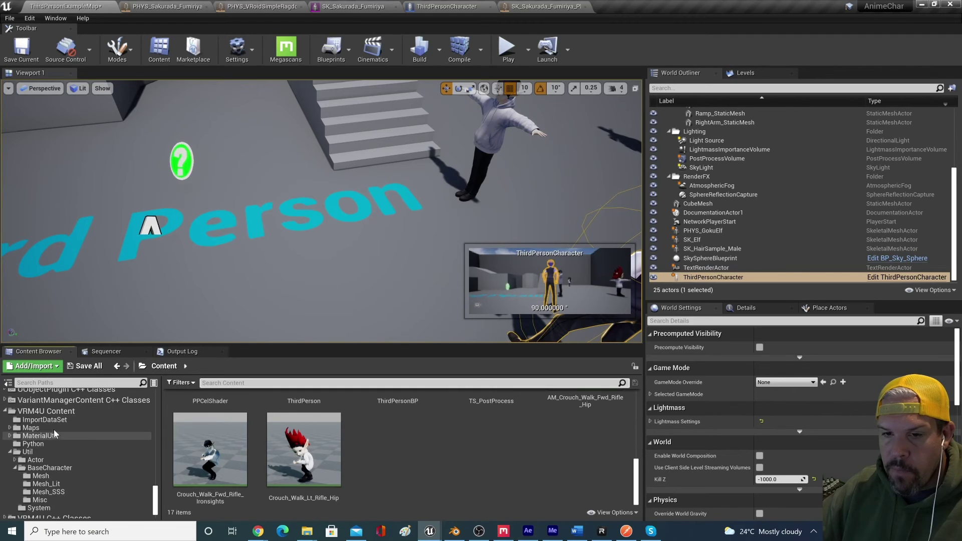
{"action": "left_click", "coordinate": [236, 382]}
{"action": "type", "text": "ragdoll"}
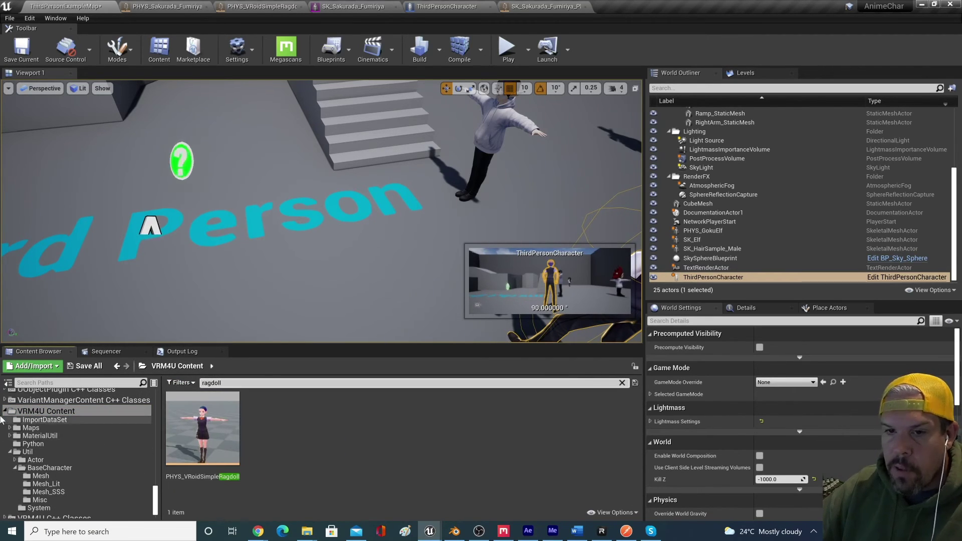
{"action": "left_click", "coordinate": [608, 513]}
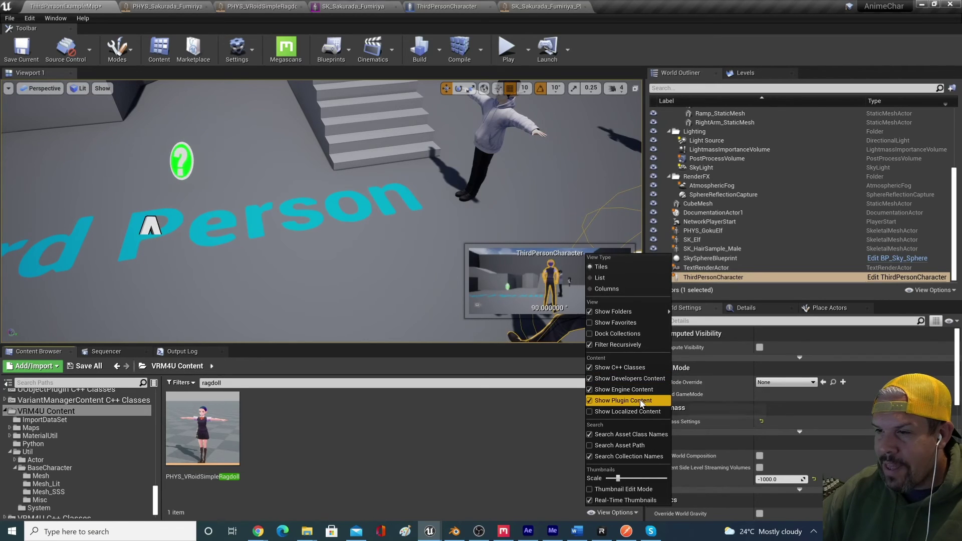
{"action": "left_click", "coordinate": [343, 458]}
{"action": "scroll", "coordinate": [32, 445], "scroll_direction": "down", "scroll_amount": 2}
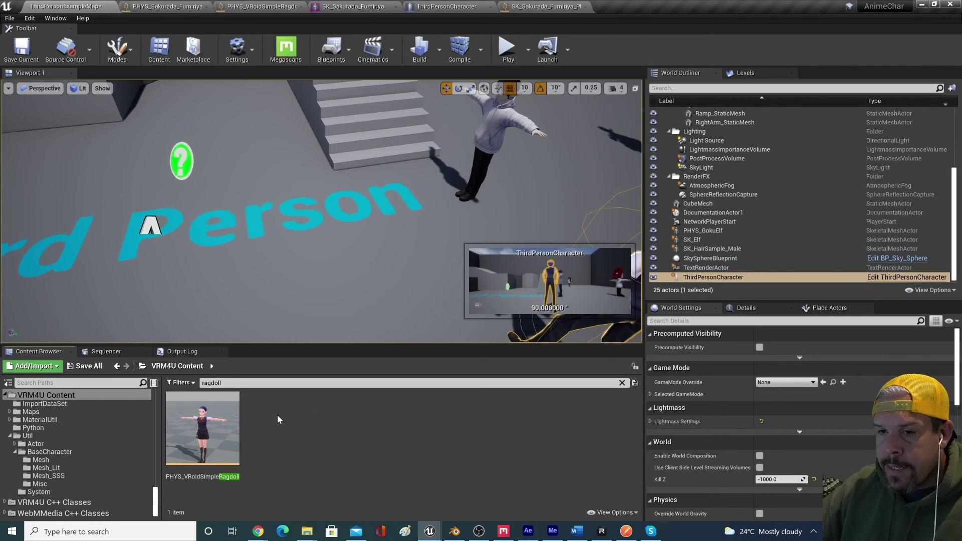
{"action": "double_click", "coordinate": [231, 439]}
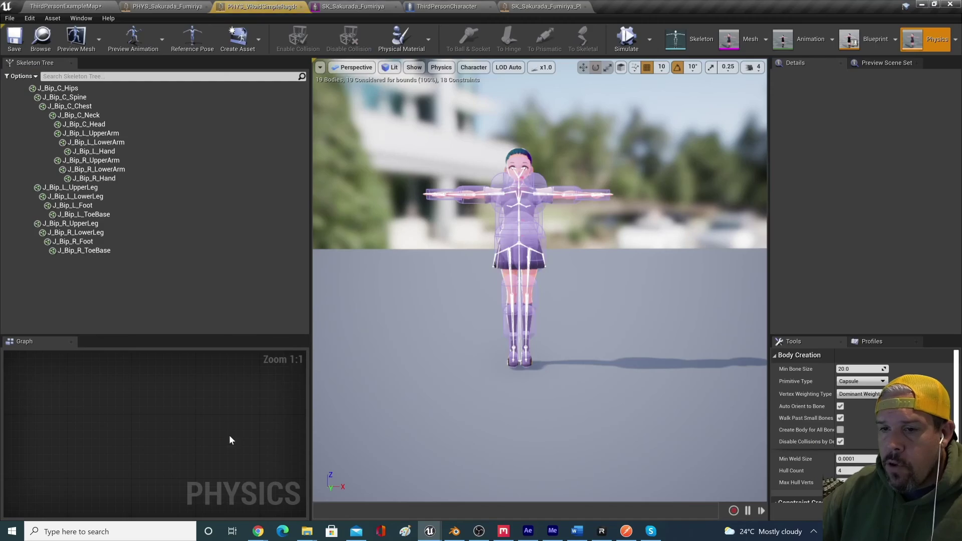
{"action": "left_click_drag", "start_coordinate": [592, 217], "coordinate": [485, 169]}
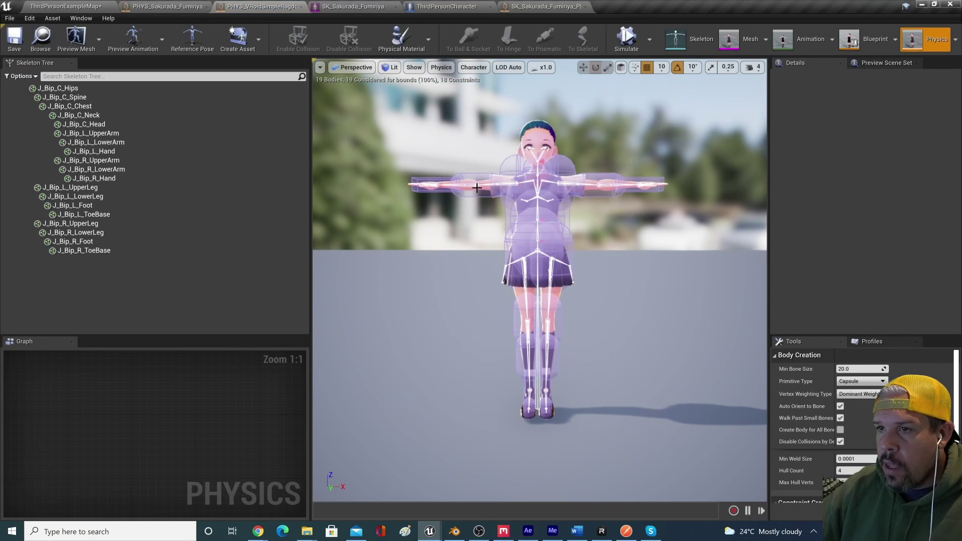
{"action": "left_click", "coordinate": [477, 187]}
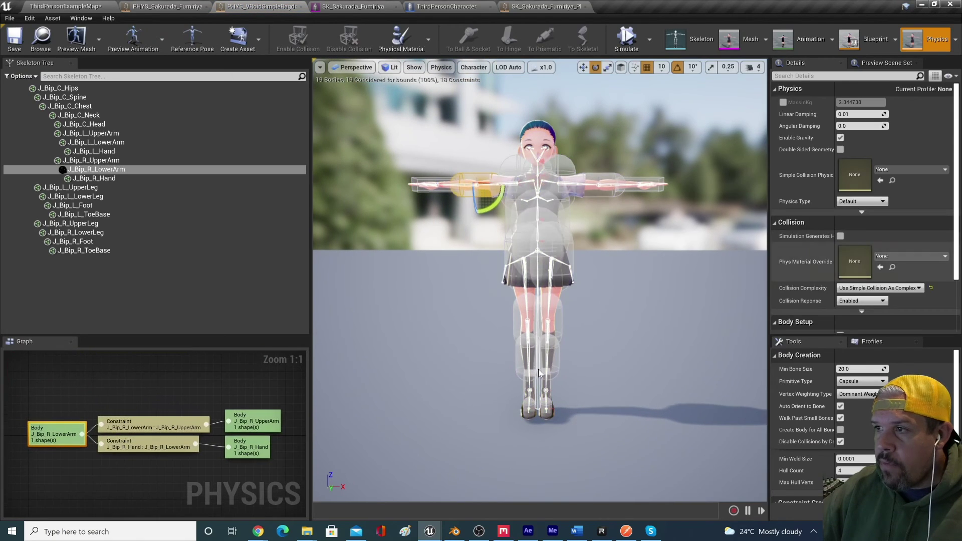
{"action": "left_click", "coordinate": [155, 425]}
{"action": "scroll", "coordinate": [860, 249], "scroll_direction": "down", "scroll_amount": 5}
{"action": "scroll", "coordinate": [895, 238], "scroll_direction": "down", "scroll_amount": 1}
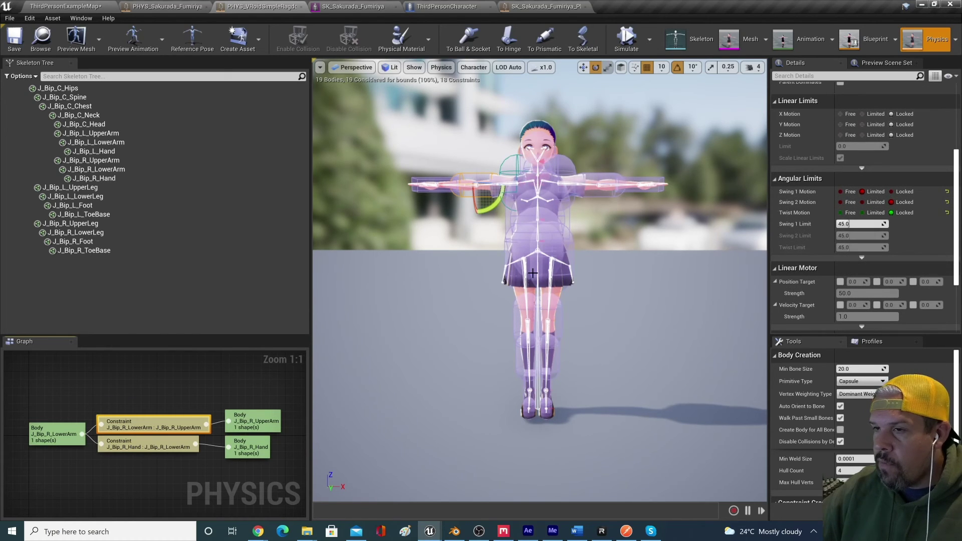
{"action": "mouse_move", "coordinate": [557, 184]}
{"action": "left_mouse_down"}
{"action": "mouse_move", "coordinate": [646, 185]}
{"action": "mouse_move", "coordinate": [566, 186]}
{"action": "left_mouse_up"}
{"action": "scroll", "coordinate": [566, 187], "scroll_direction": "up", "scroll_amount": 3}
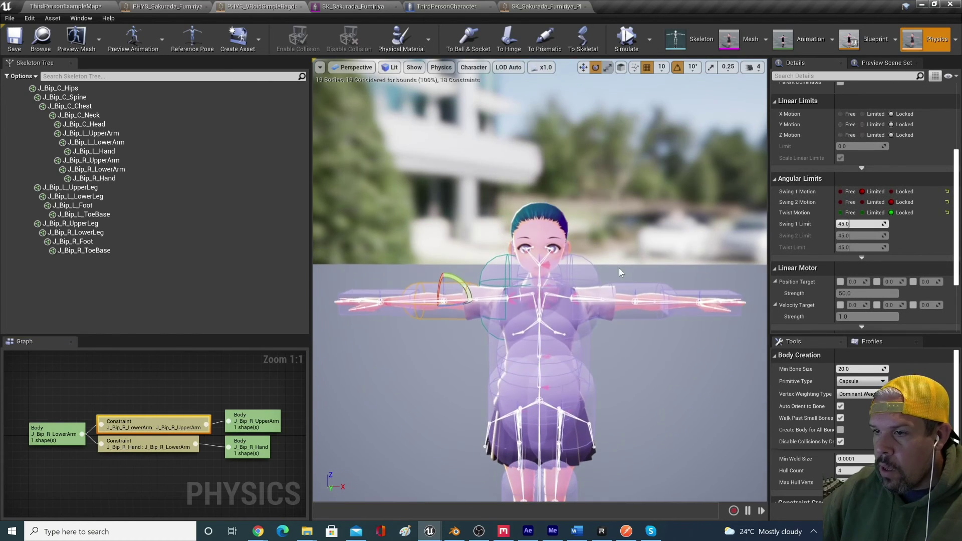
{"action": "scroll", "coordinate": [600, 313], "scroll_direction": "down", "scroll_amount": 3}
{"action": "mouse_move", "coordinate": [600, 313]}
{"action": "middle_mouse_down"}
{"action": "mouse_move", "coordinate": [600, 300]}
{"action": "mouse_move", "coordinate": [600, 313]}
{"action": "middle_mouse_up"}
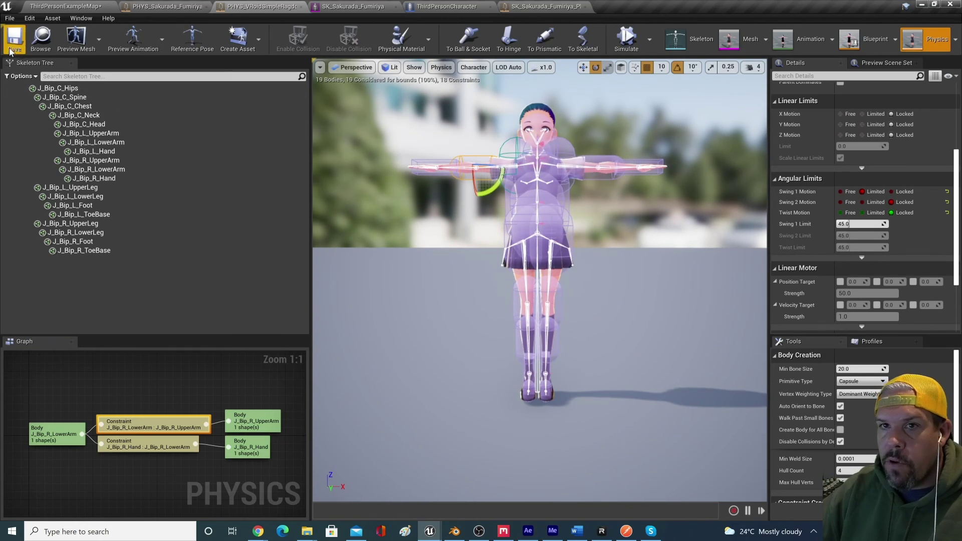
{"action": "left_click", "coordinate": [65, 6]}
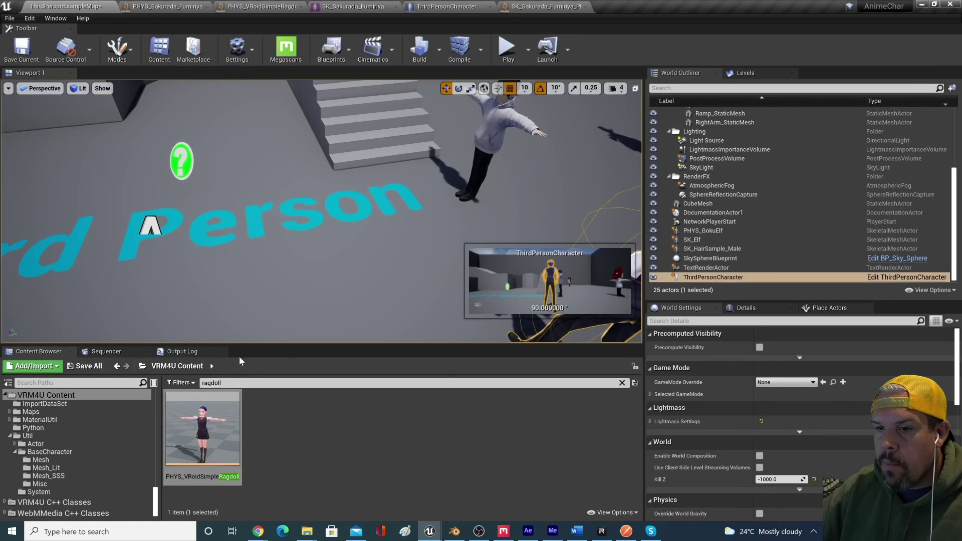